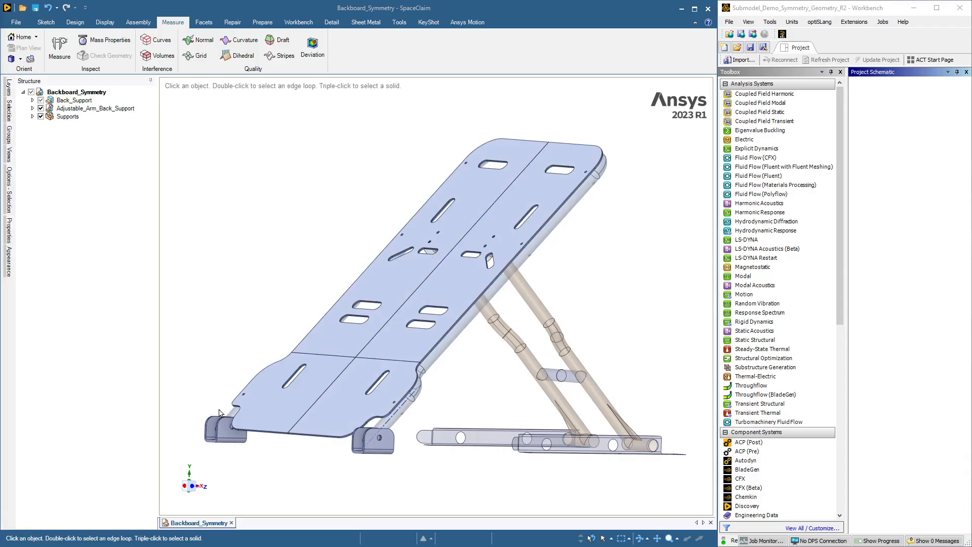
Step: Highlight the side pipe's faces and the lower backboard face in the backboard model to inspect them
double_click(398, 420)
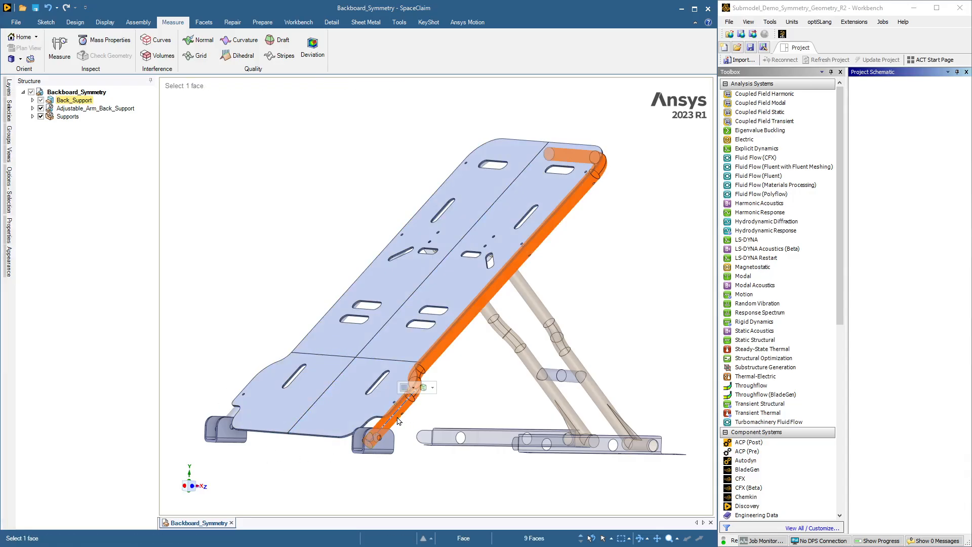
click(297, 489)
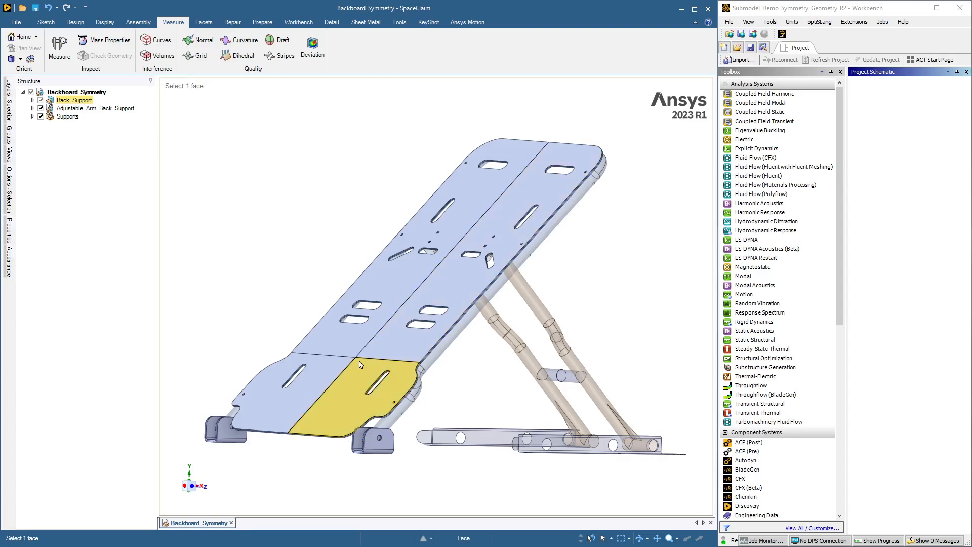
click(353, 408)
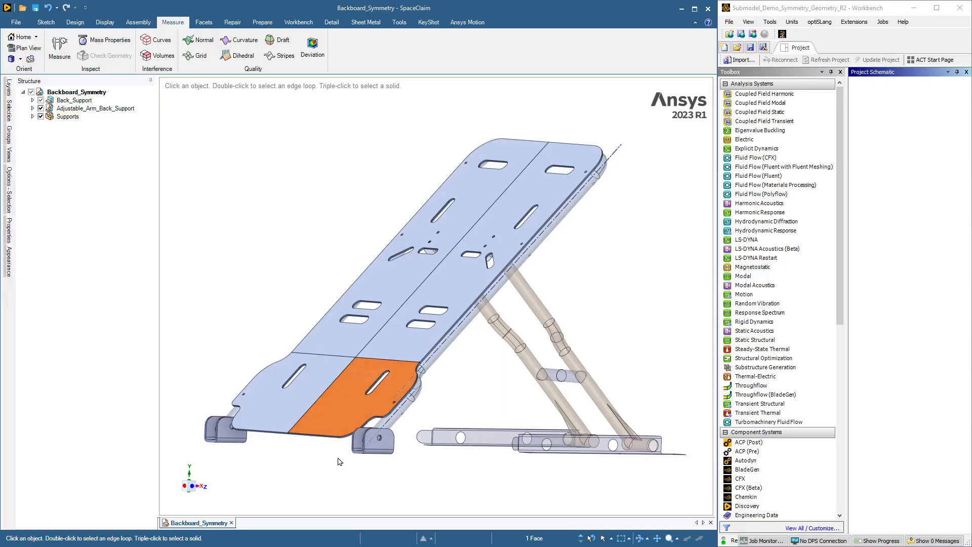
key(Escape)
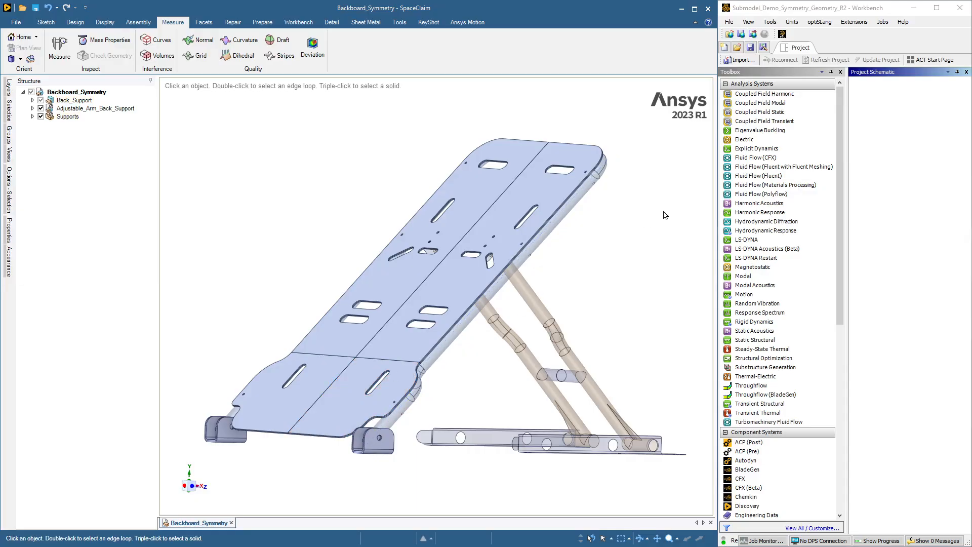
Step: Switch to Workbench and add a Static Structural analysis system to the project schematic
drag(754, 340, 904, 126)
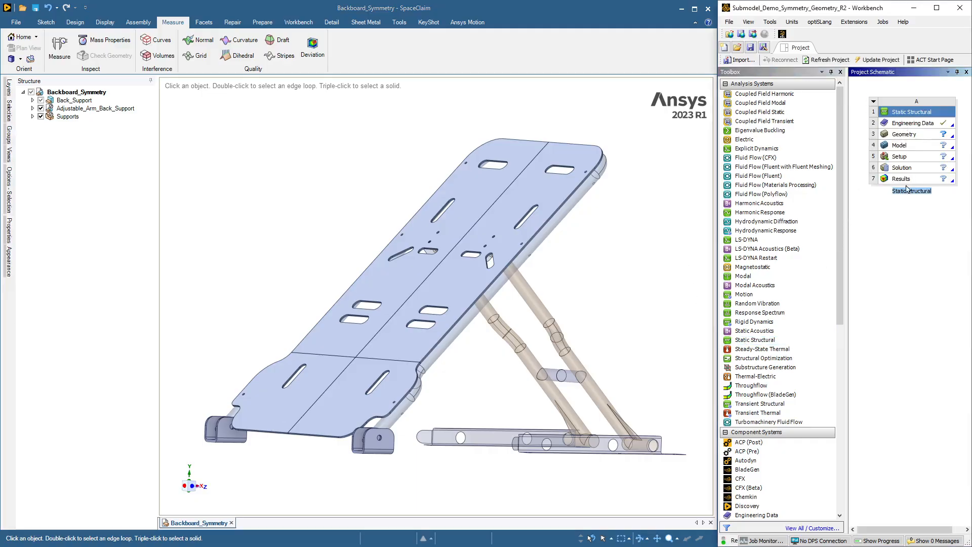
click(904, 135)
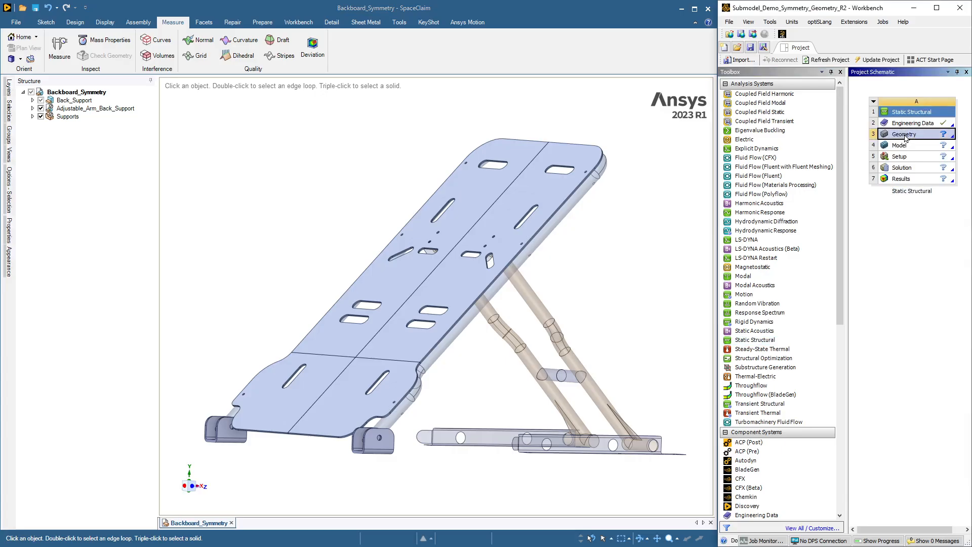
right_click(905, 137)
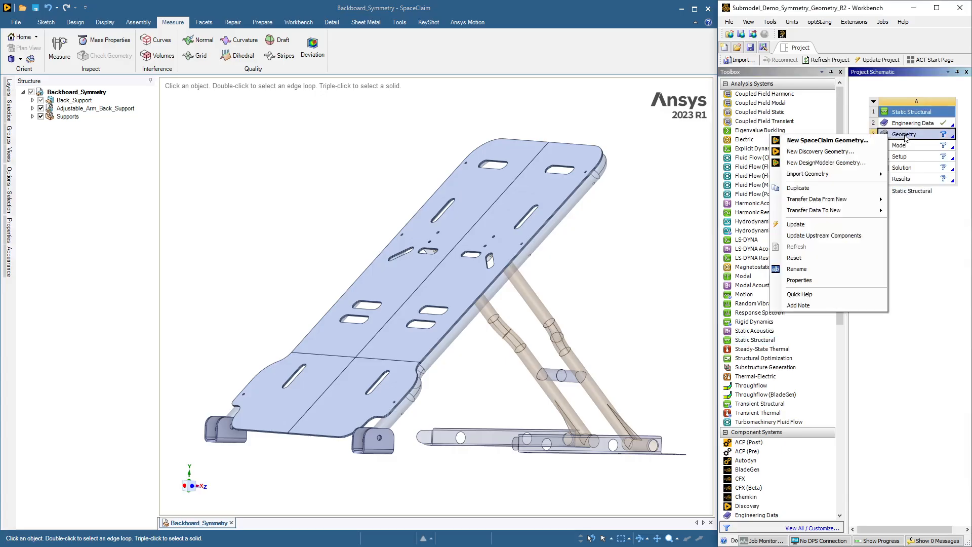
Step: Switch to SpaceClaim, invert the visibility of the backboard model's bodies and inspect the half-symmetry shell geometry
right_click(326, 153)
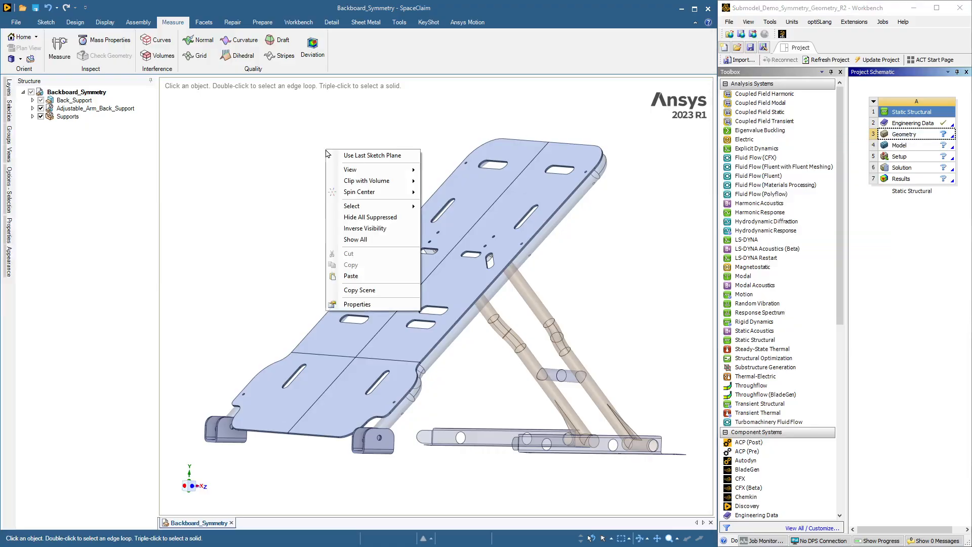
click(340, 226)
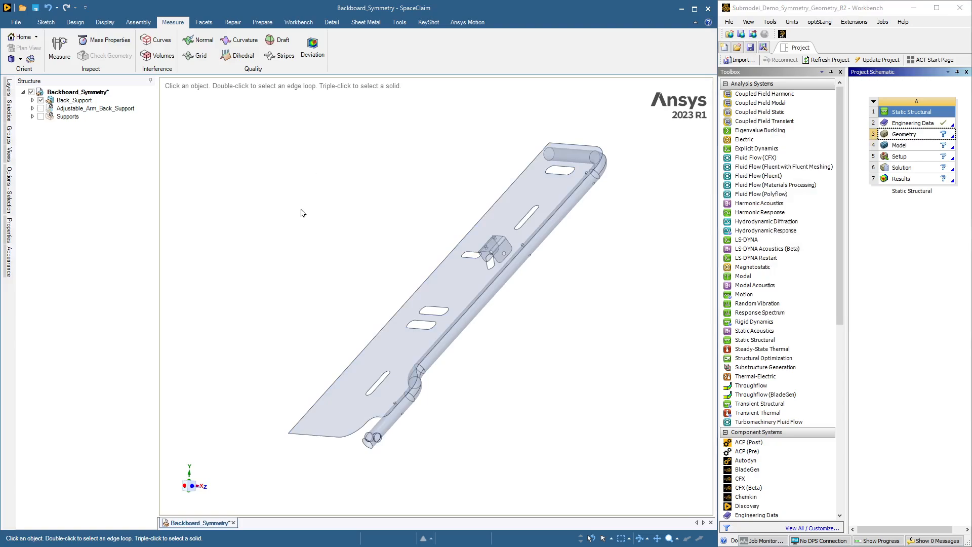
middle_drag(300, 209, 300, 209)
key(z)
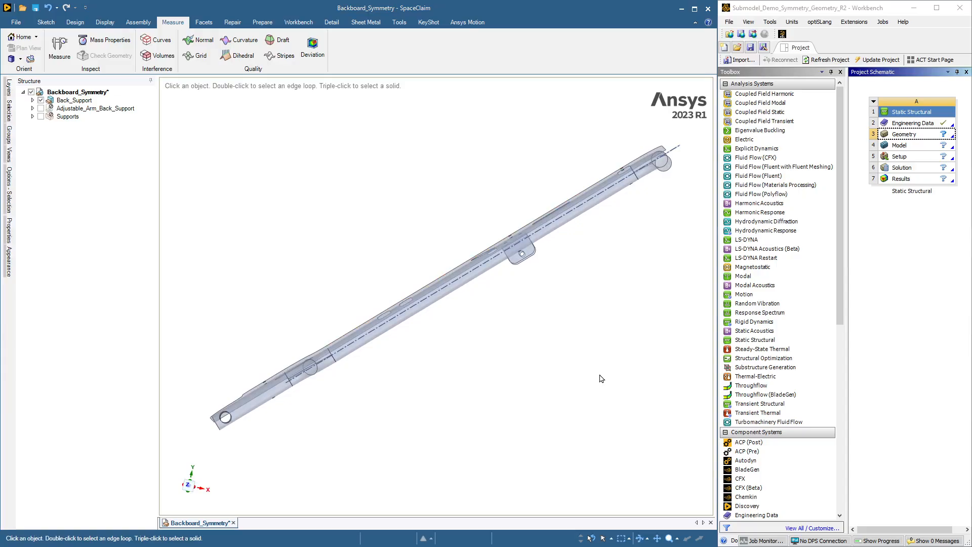
middle_drag(599, 374, 588, 367)
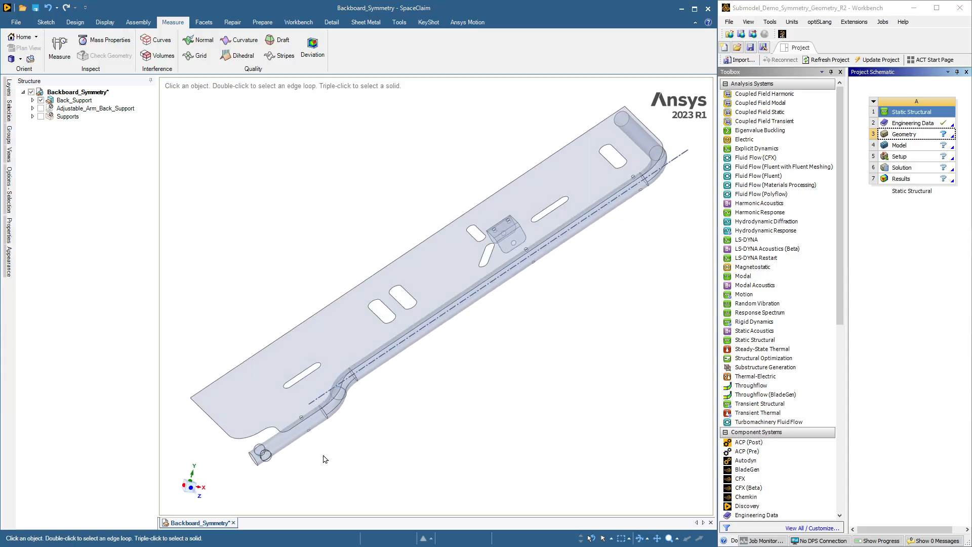
click(290, 443)
click(413, 192)
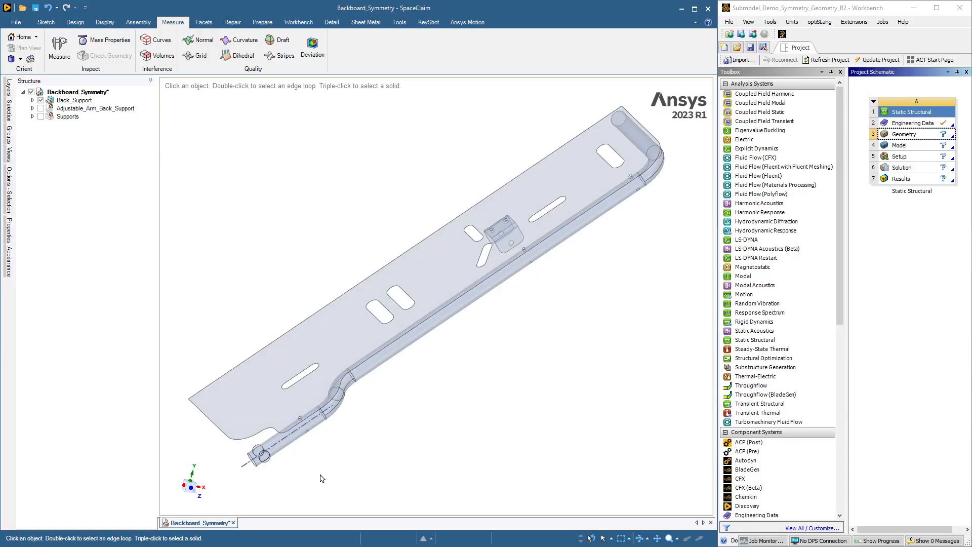
Step: Switch to Workbench and add Aluminum Alloy from the General Materials library to the Static Structural system's Engineering Data
double_click(922, 124)
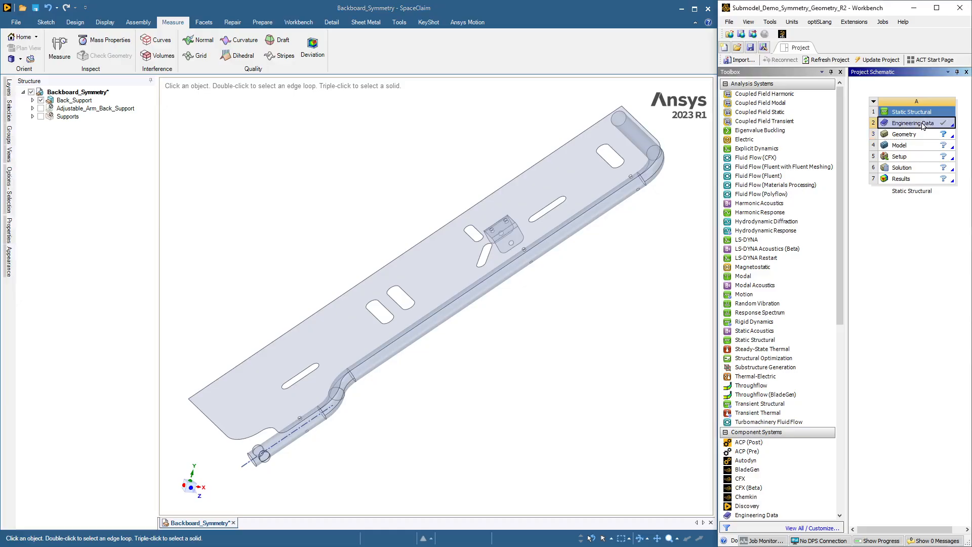
click(851, 60)
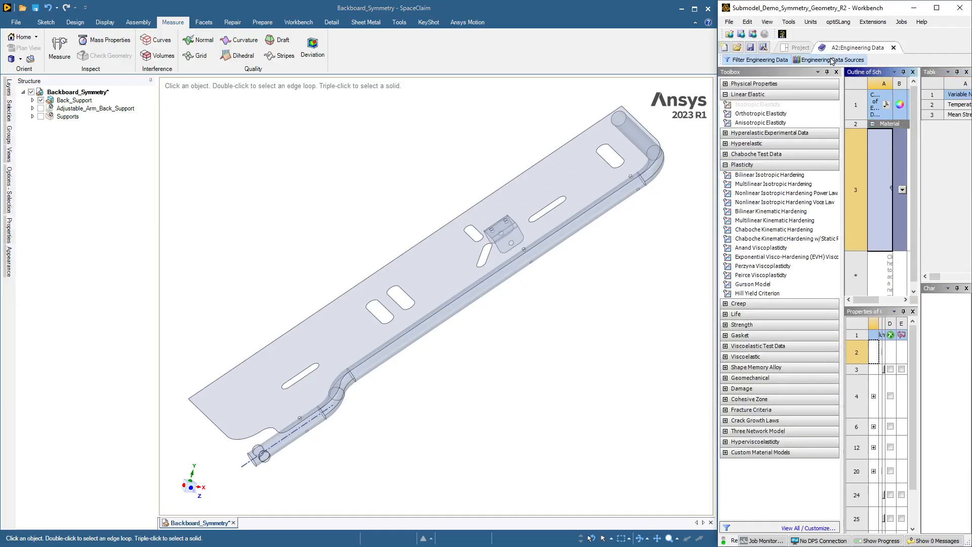
click(937, 8)
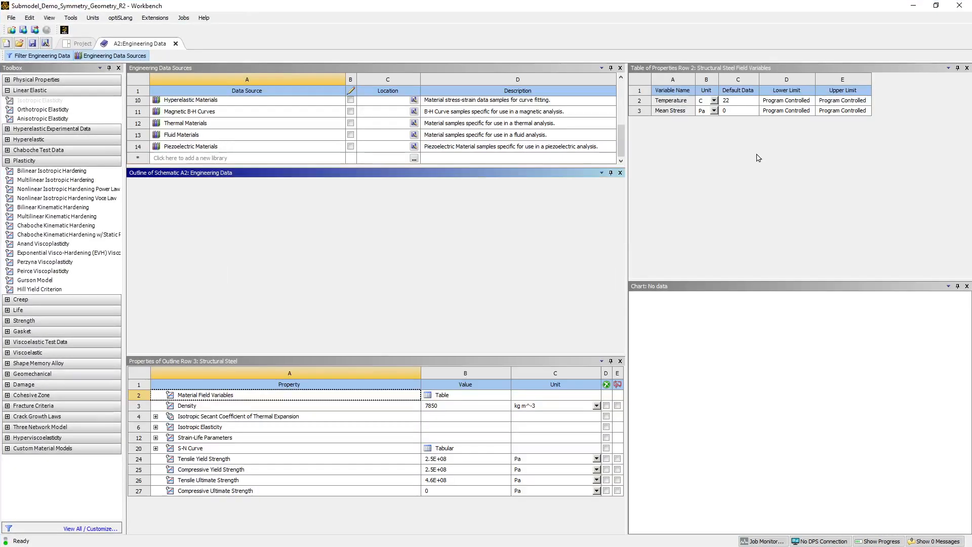
click(253, 102)
click(188, 102)
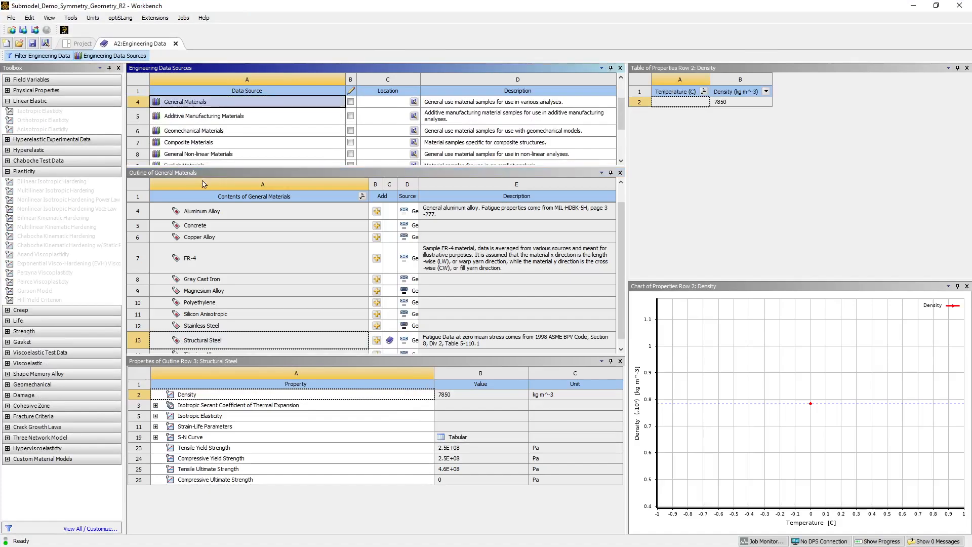
scroll(255, 220, up, 1)
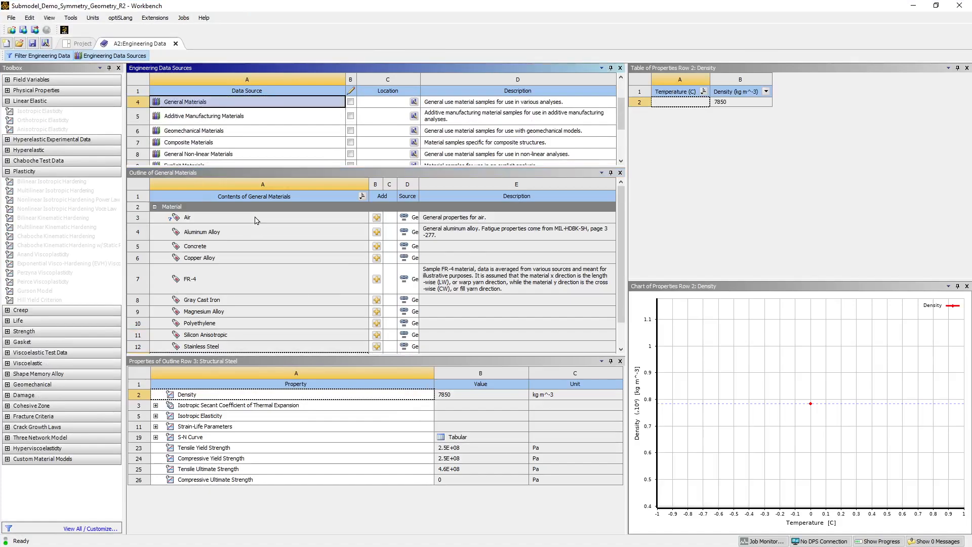
click(376, 232)
Step: Import Backboard_Symmetry.scdoc as the Static Structural system's geometry and open its model in Mechanical
click(82, 43)
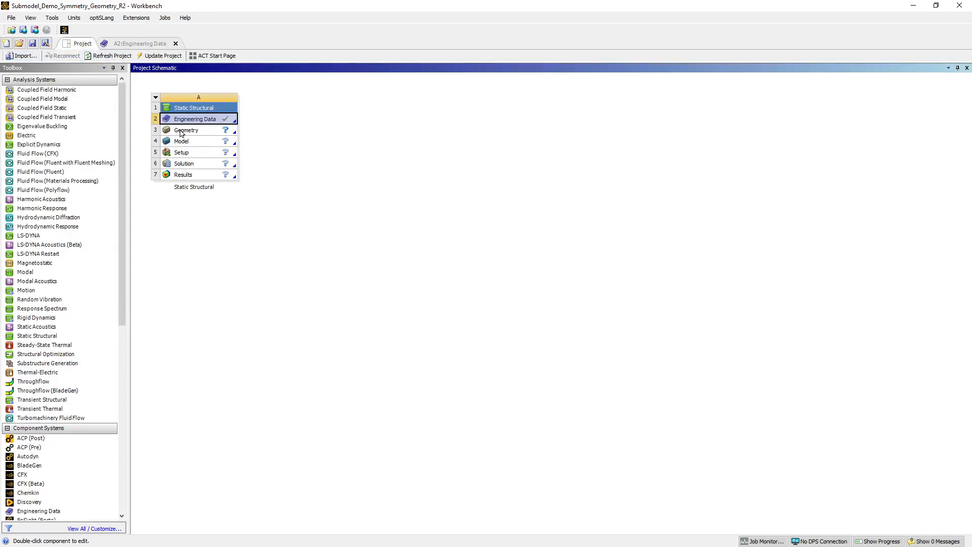
click(182, 133)
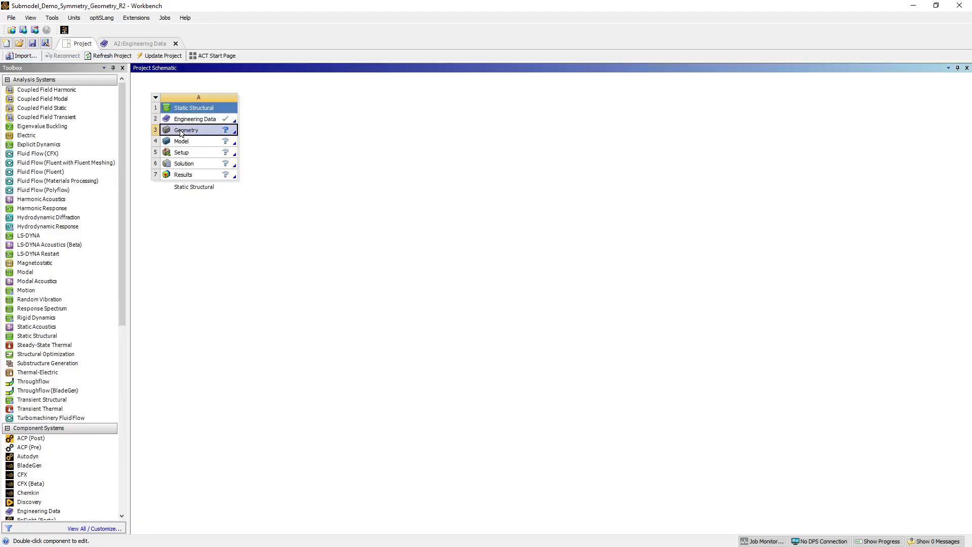
right_click(181, 133)
mouse_move(282, 168)
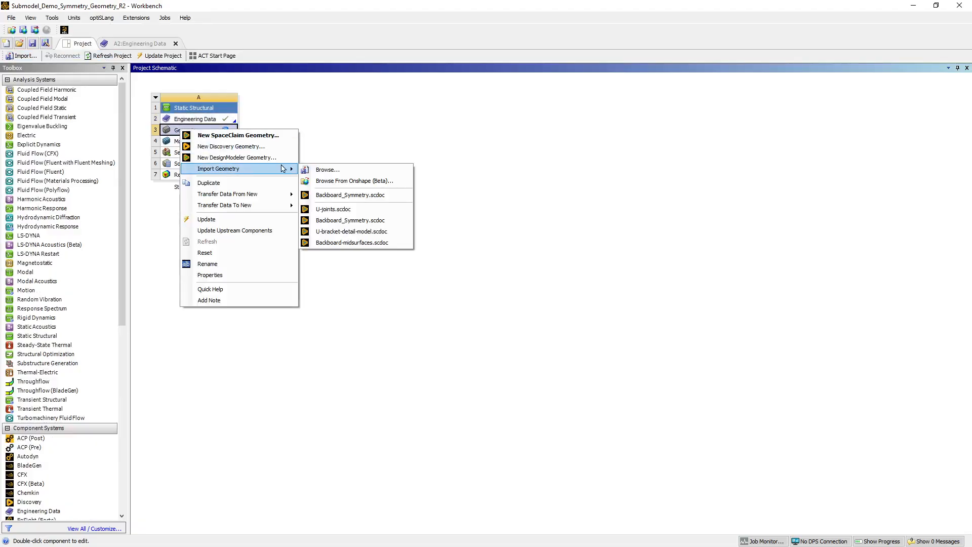
click(324, 194)
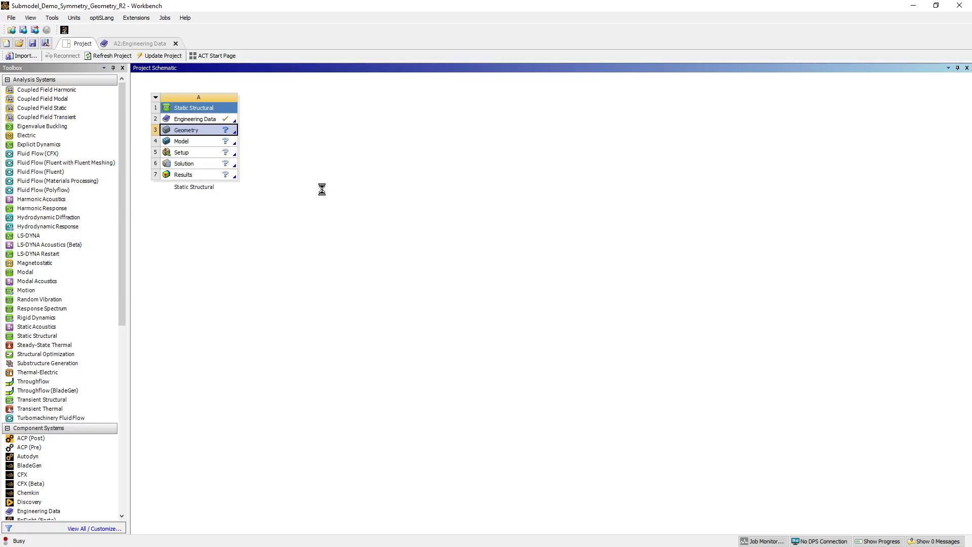
double_click(183, 141)
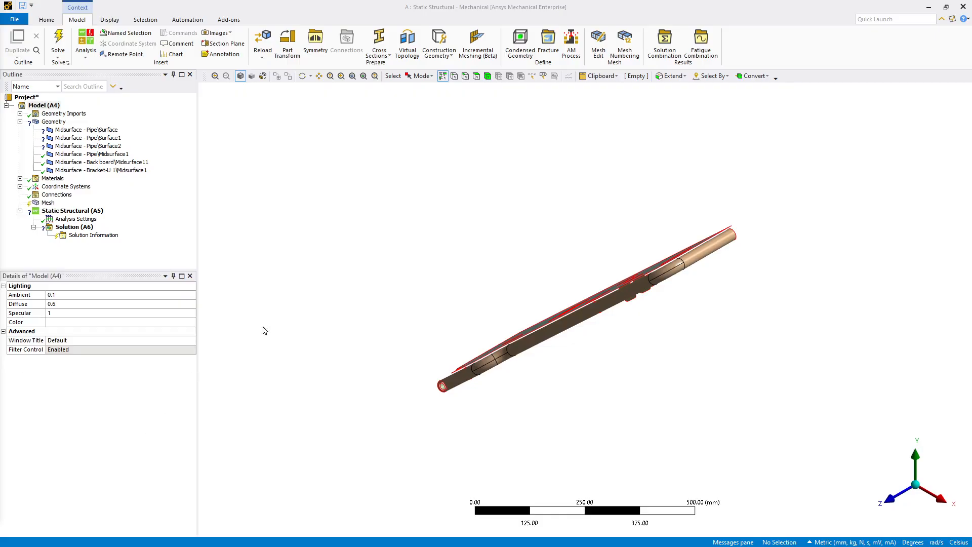
Step: Set the thickness of the three pipe bodies Surface, Surface1 and Surface2 to 5 mm
click(86, 131)
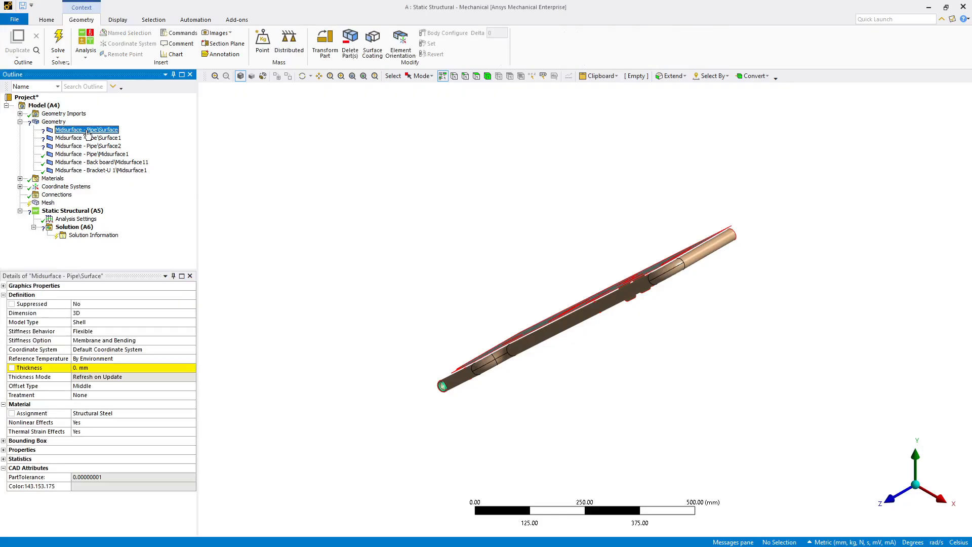
shift+click(85, 146)
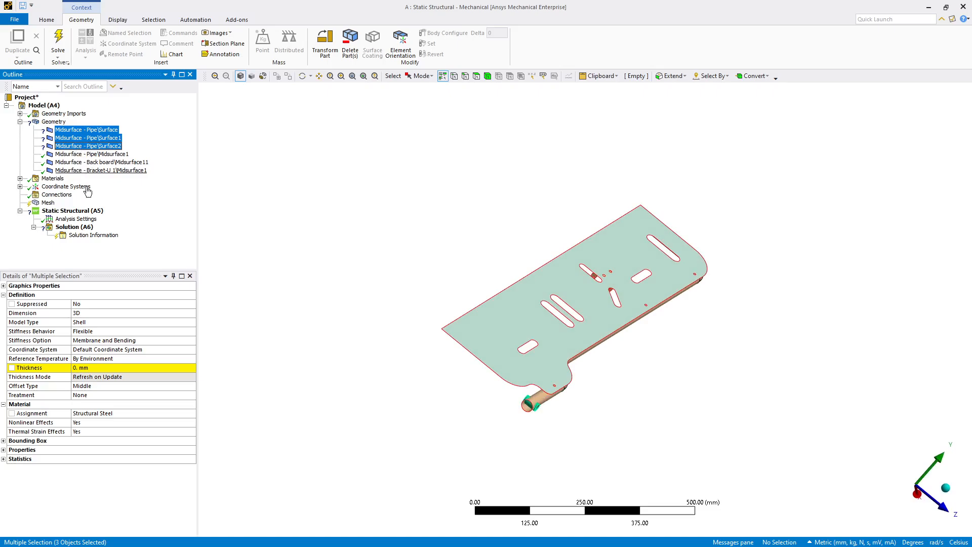
click(89, 367)
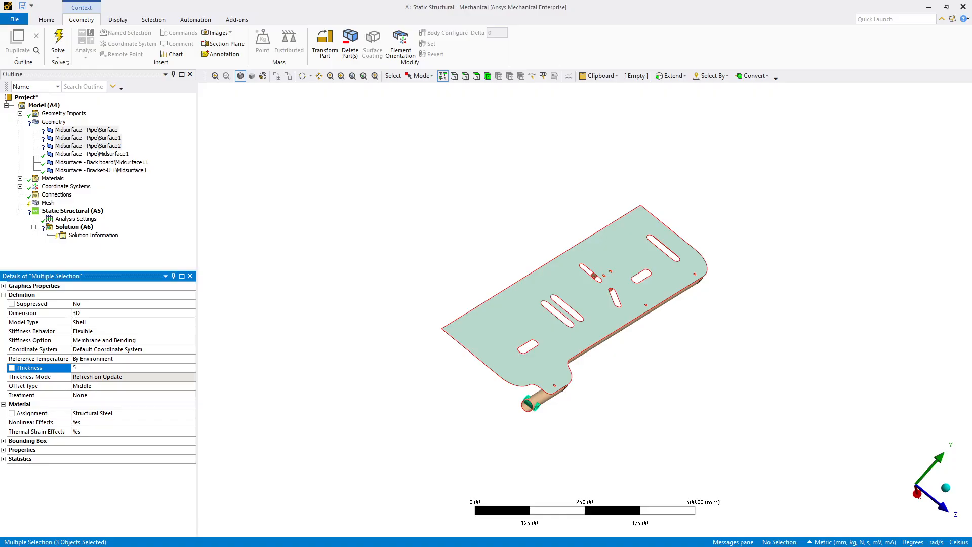
key(Return)
click(190, 389)
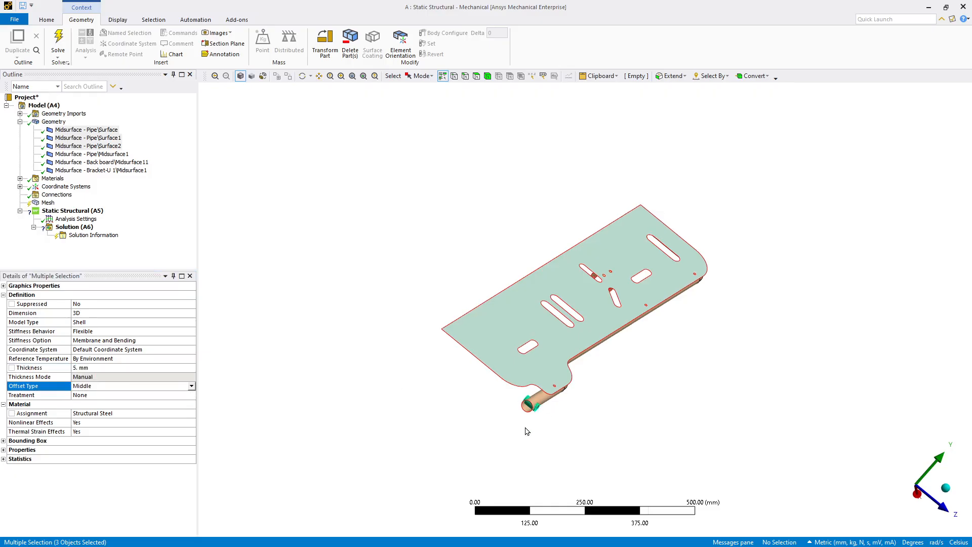
scroll(527, 430, down, 5)
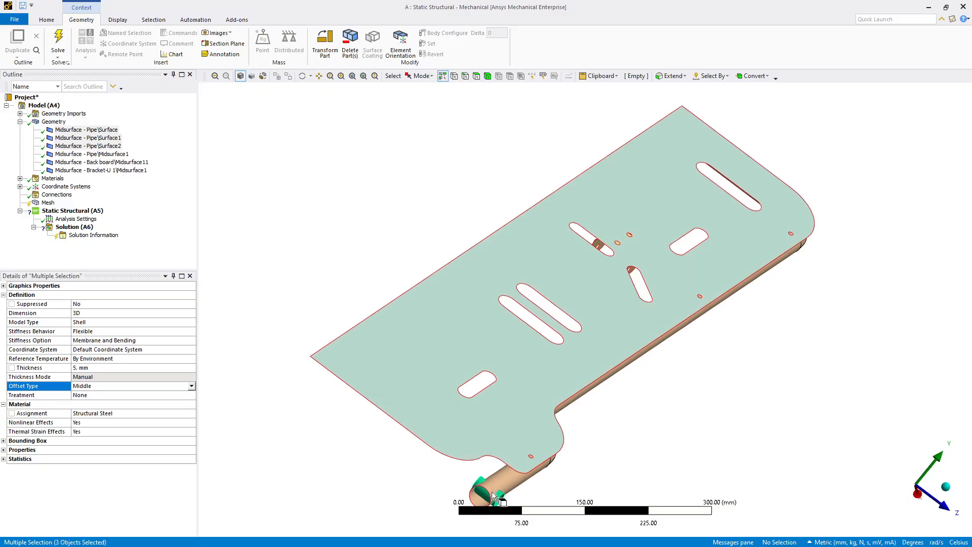
scroll(492, 496, down, 4)
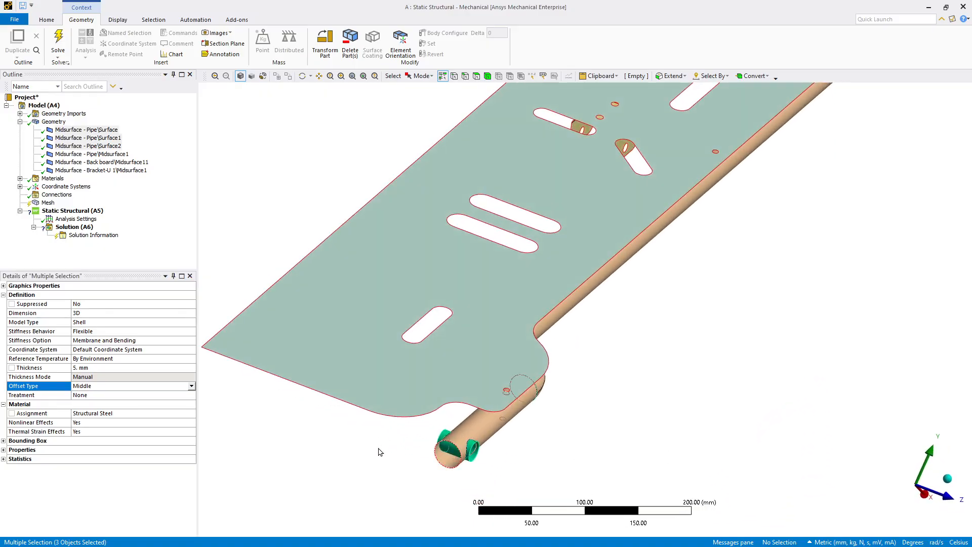
click(153, 257)
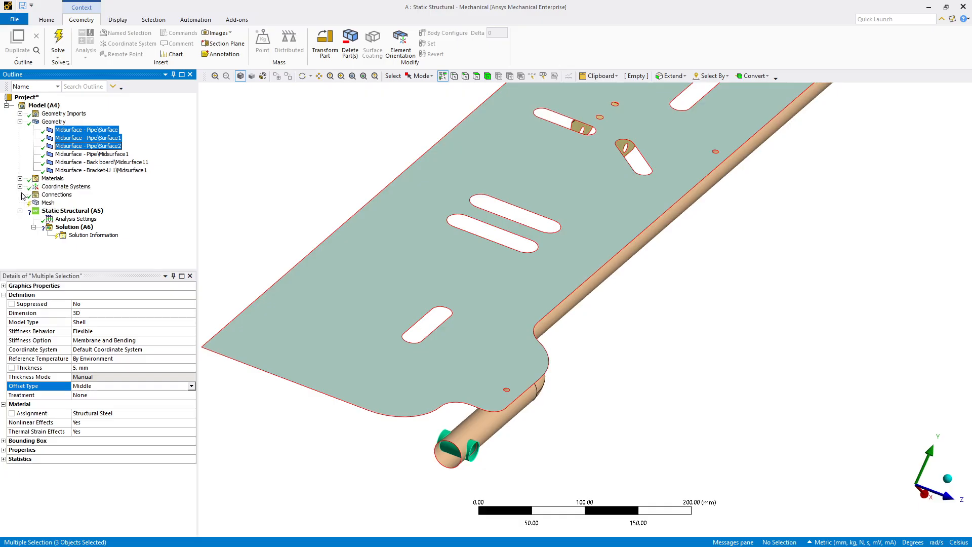
Step: Assign Aluminum Alloy as the material of the Back board midsurface body
click(83, 162)
click(168, 414)
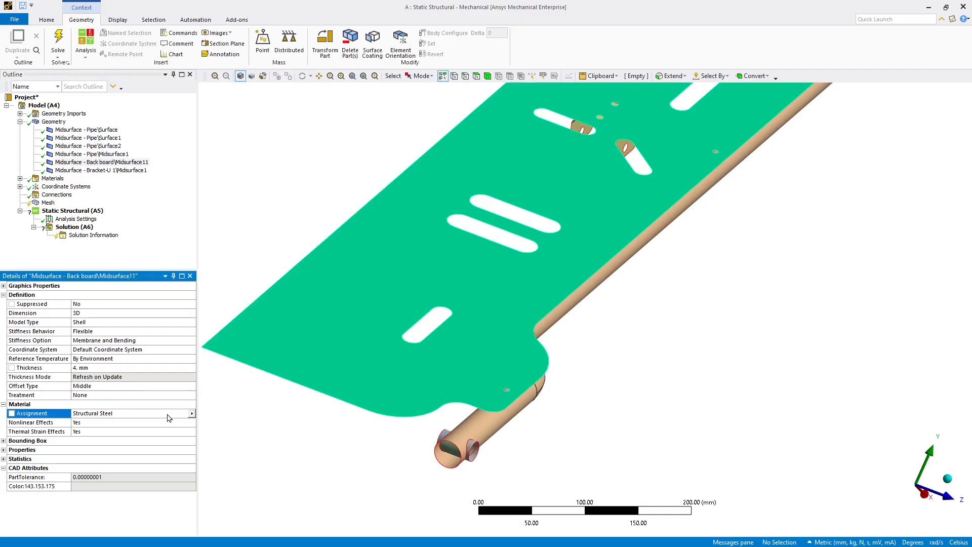
click(192, 415)
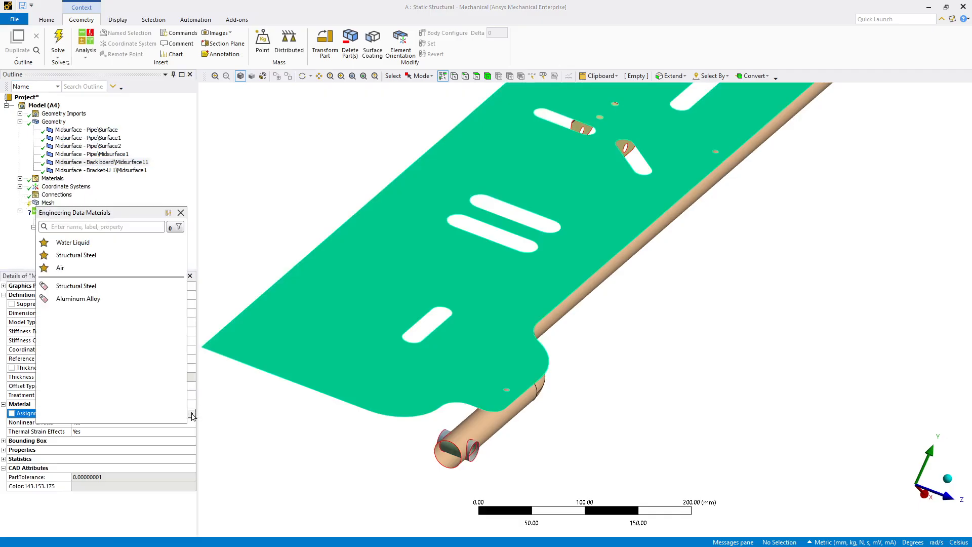
click(71, 298)
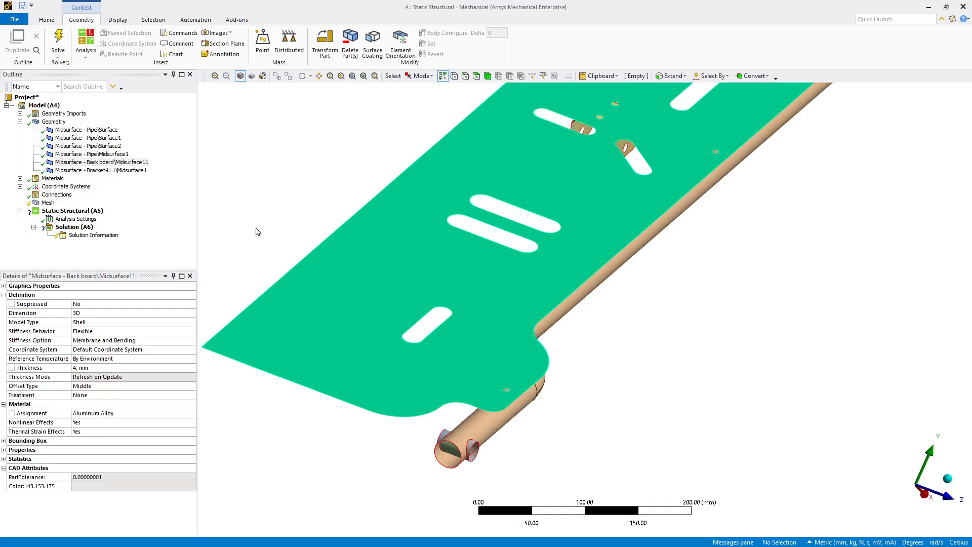
Step: Insert a Distributed Mass object under the model's Geometry
click(55, 121)
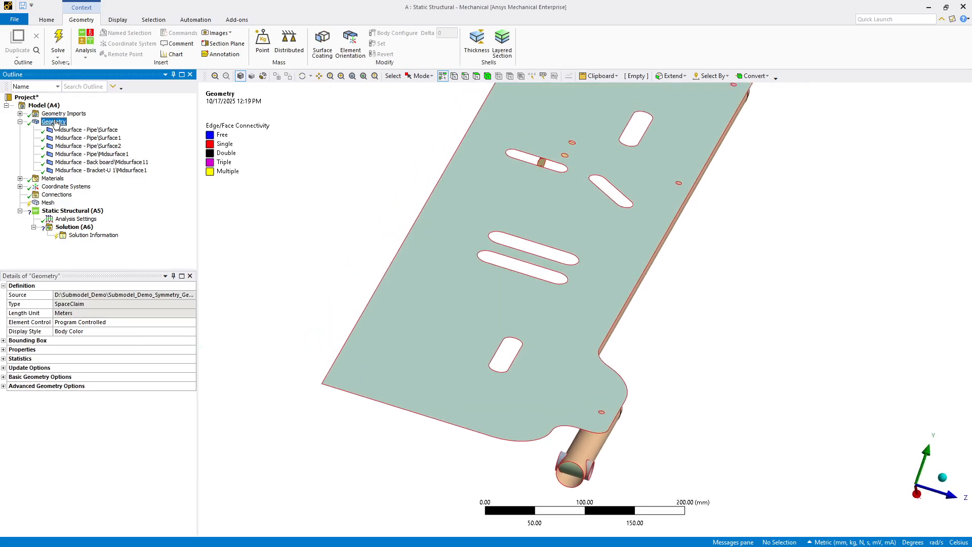
right_click(56, 123)
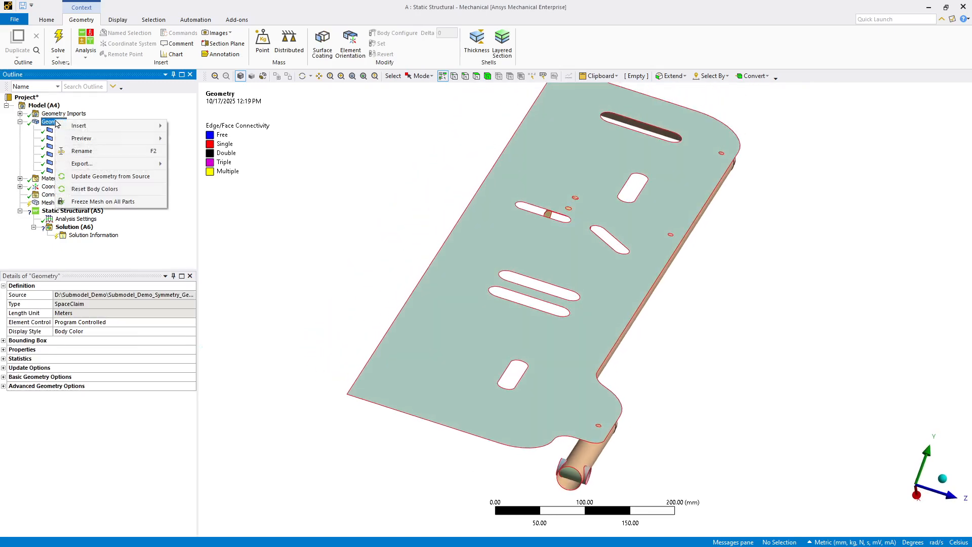
mouse_move(88, 127)
click(184, 151)
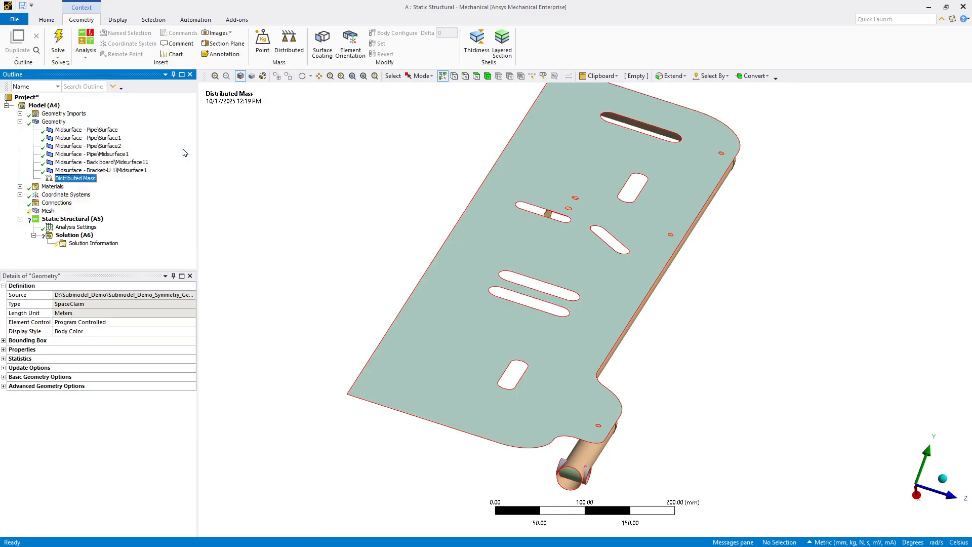
Step: Set the total mass of the Distributed Mass to 50 kg
click(406, 350)
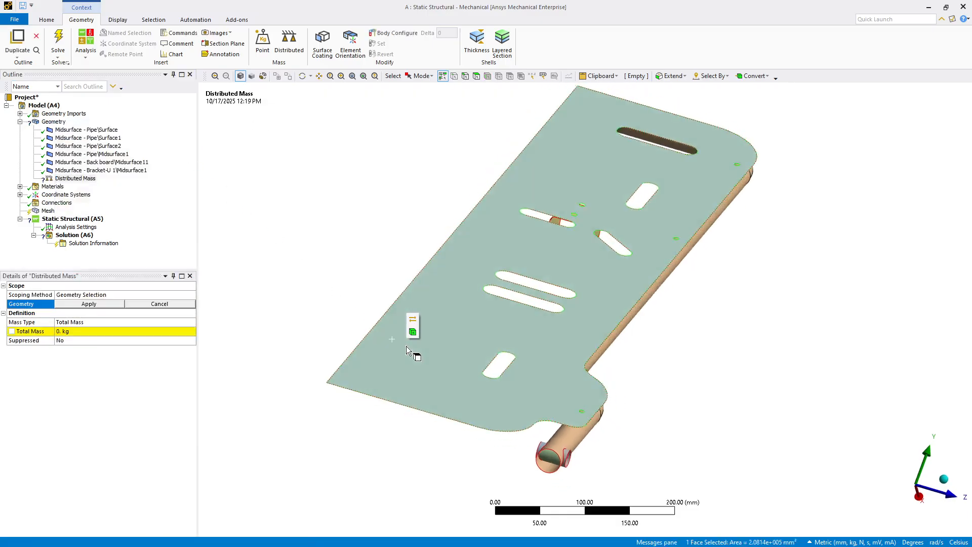
click(59, 331)
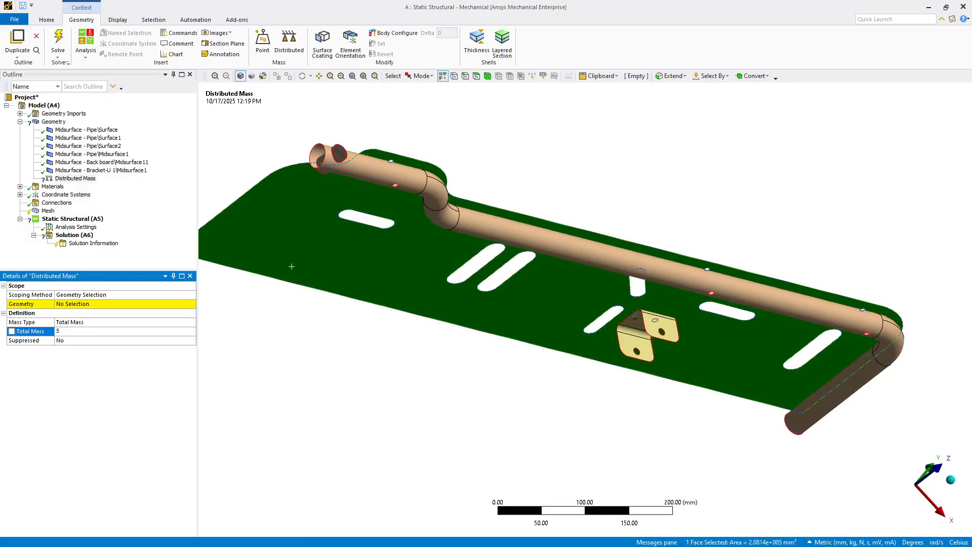
text(50)
key(Return)
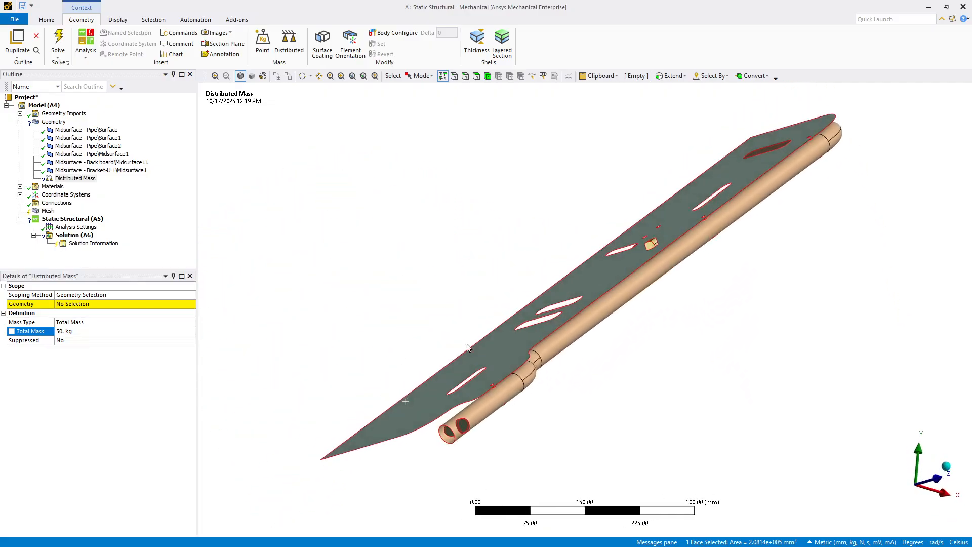
Step: Scope the Distributed Mass to the large flat face of the back board
click(624, 217)
middle_drag(410, 306, 380, 298)
middle_drag(475, 328, 281, 445)
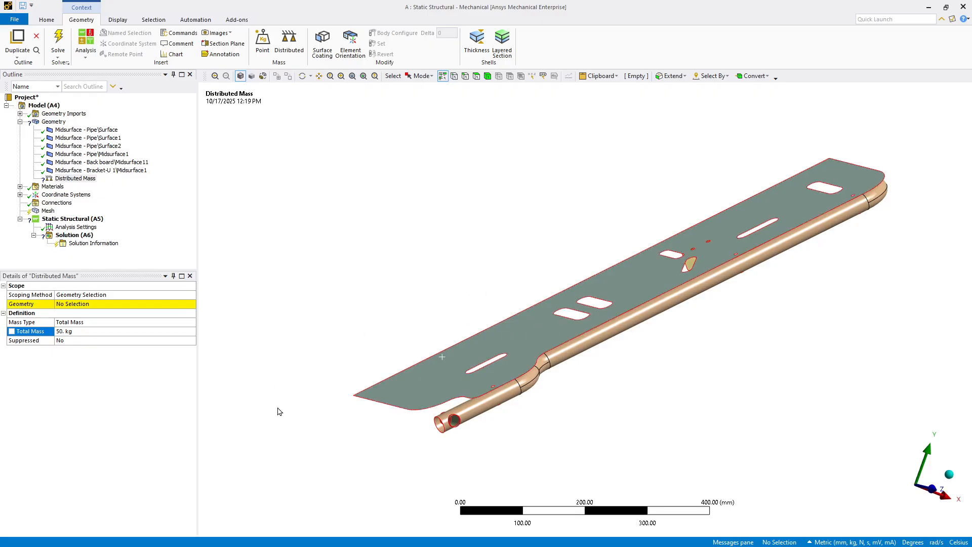
click(64, 306)
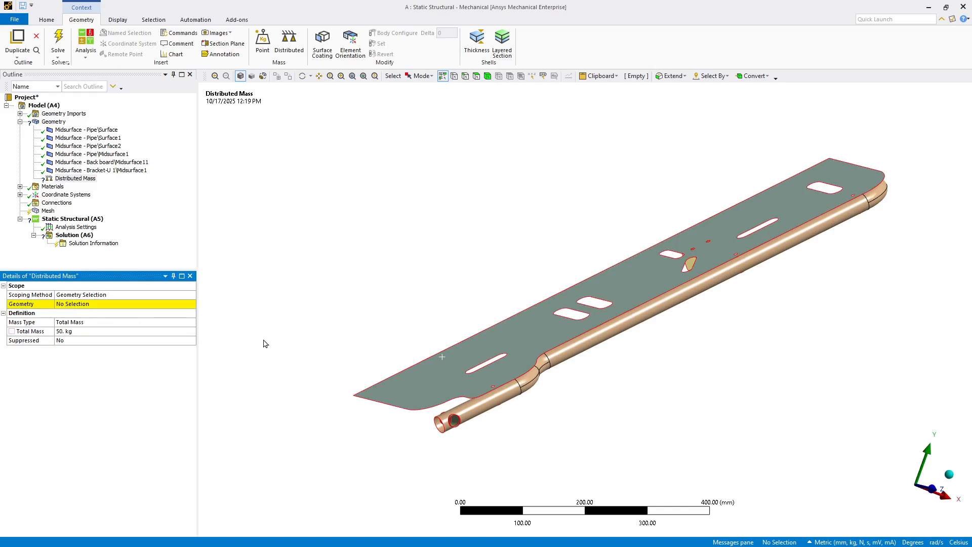
click(449, 384)
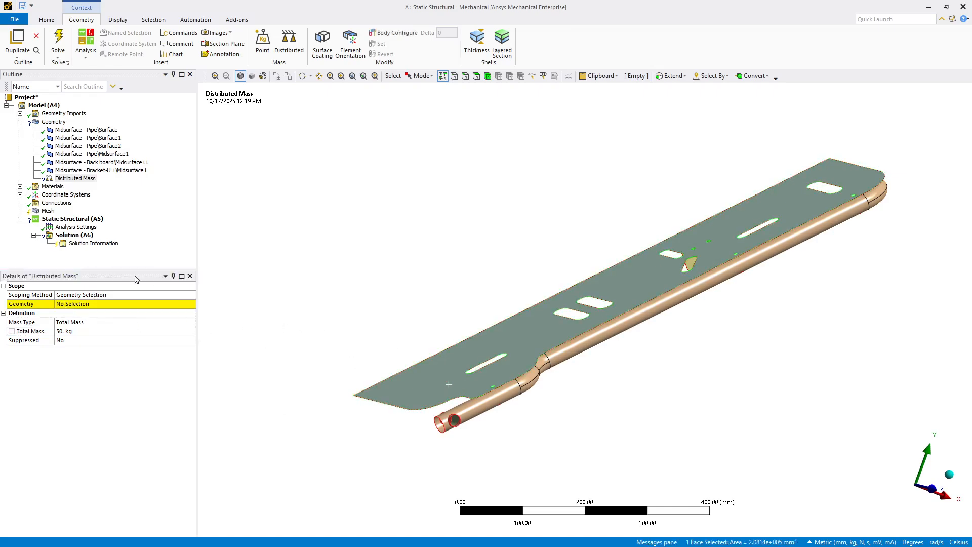
click(76, 305)
click(269, 305)
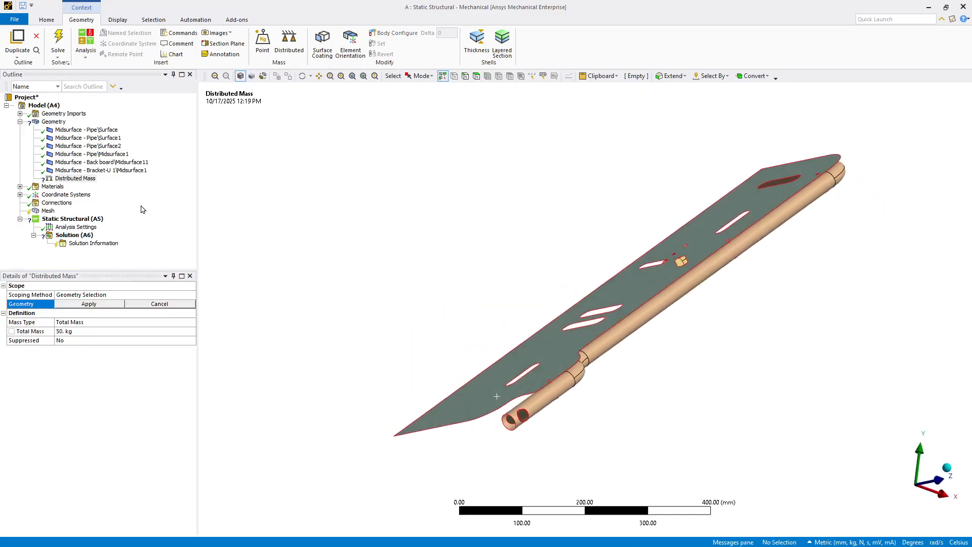
click(76, 305)
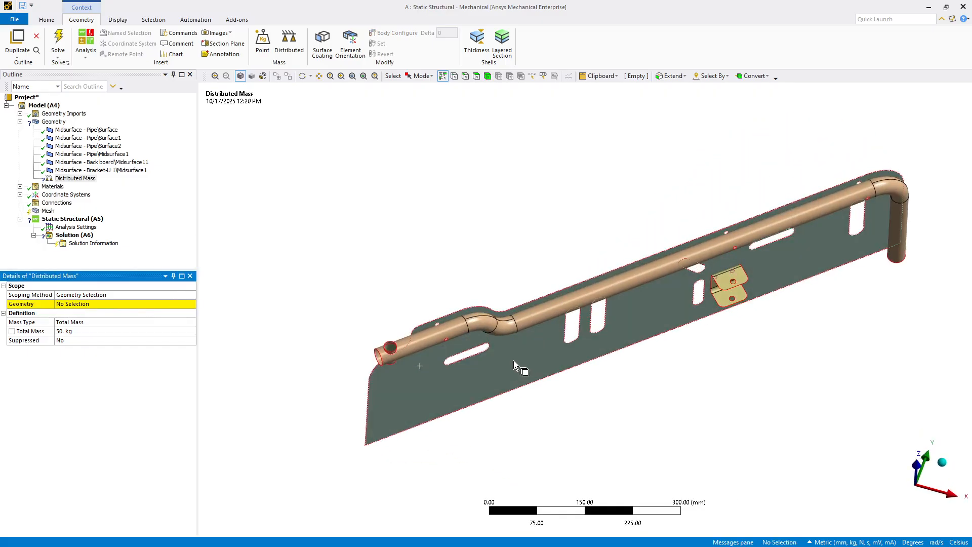
click(513, 360)
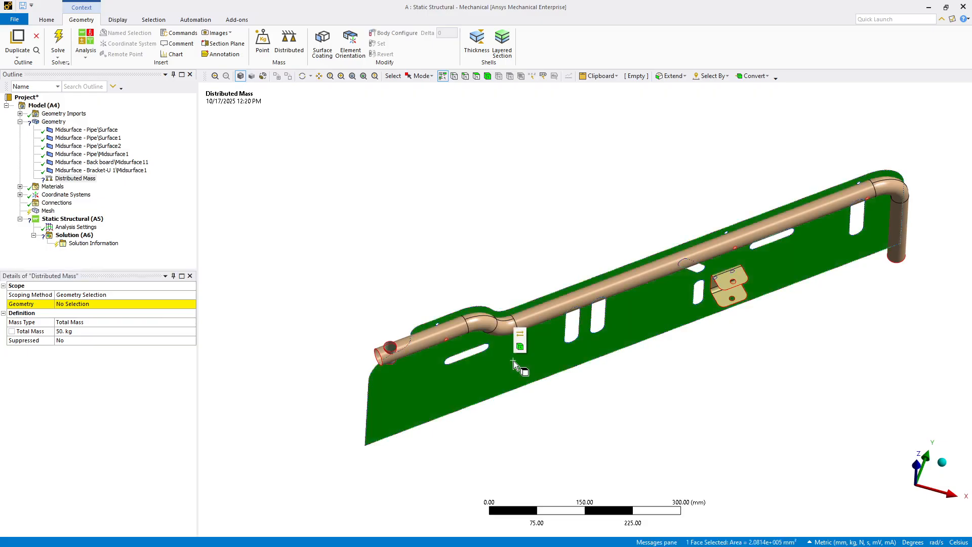
click(70, 305)
click(70, 305)
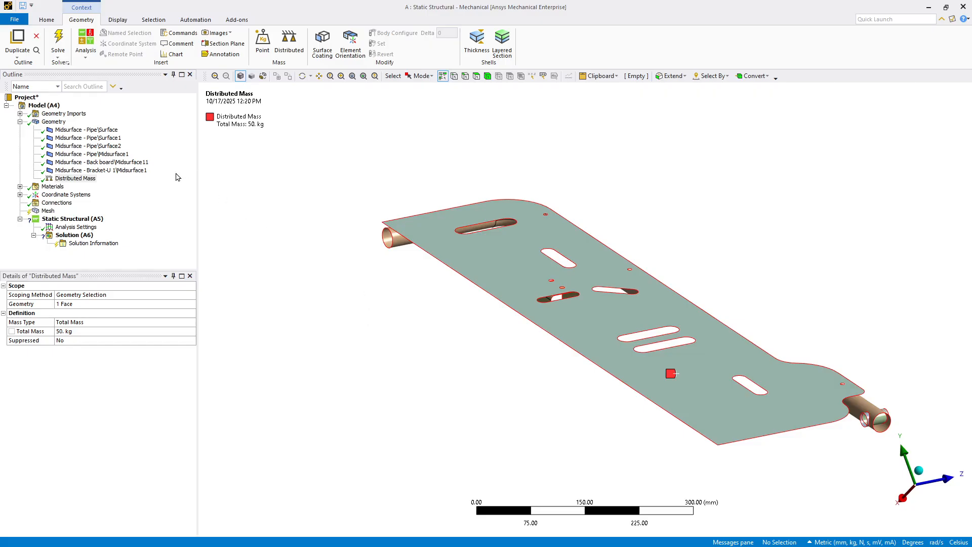
Step: Insert a Symmetry object under the model and add a Symmetry Region to it
right_click(57, 110)
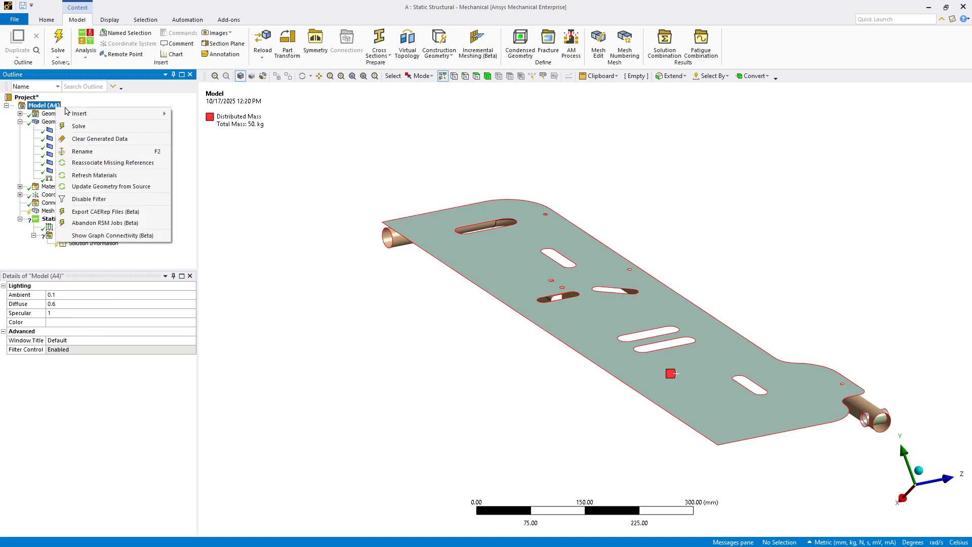
mouse_move(133, 112)
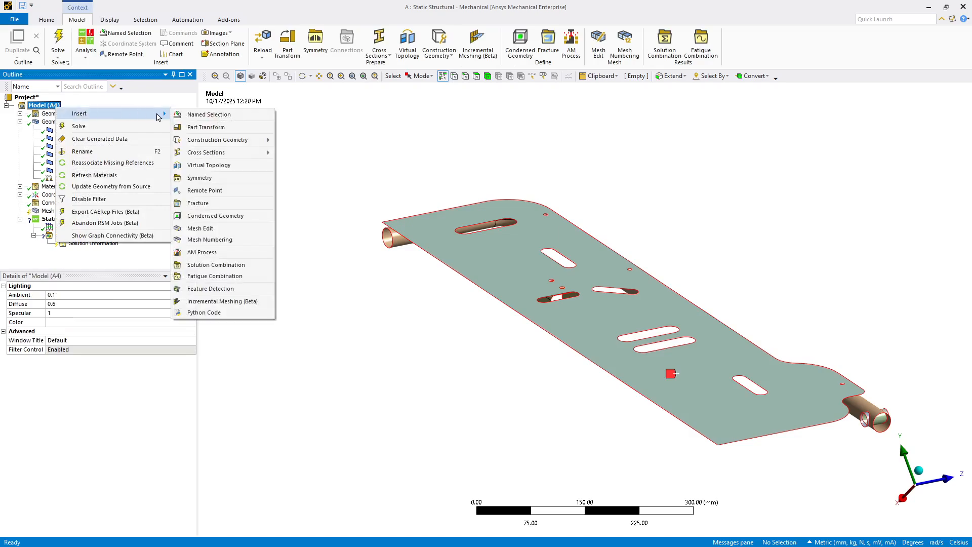
click(197, 179)
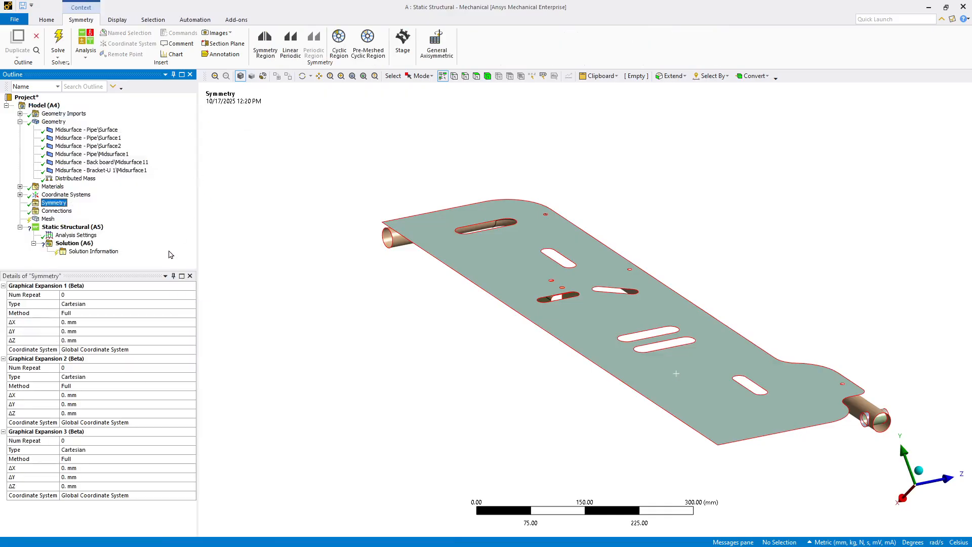
right_click(56, 205)
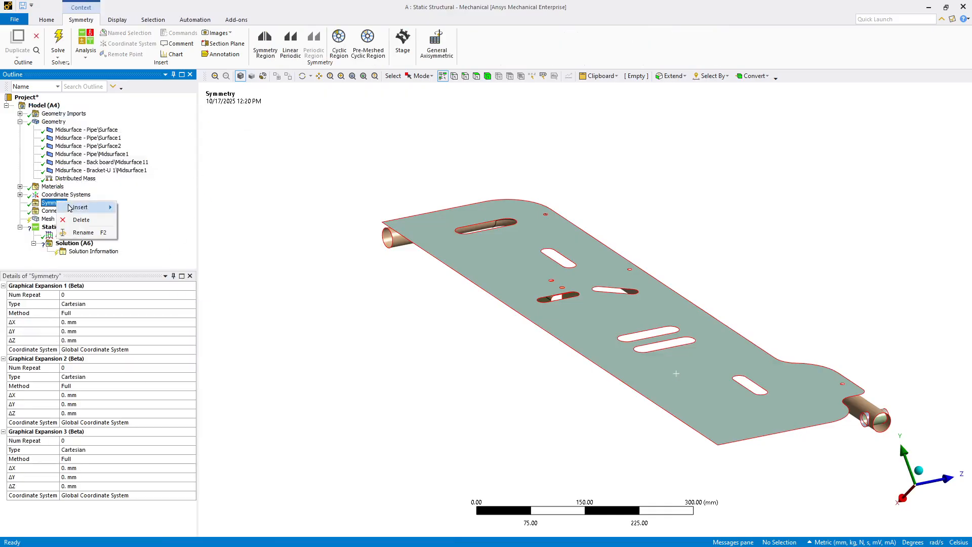
mouse_move(107, 204)
click(134, 210)
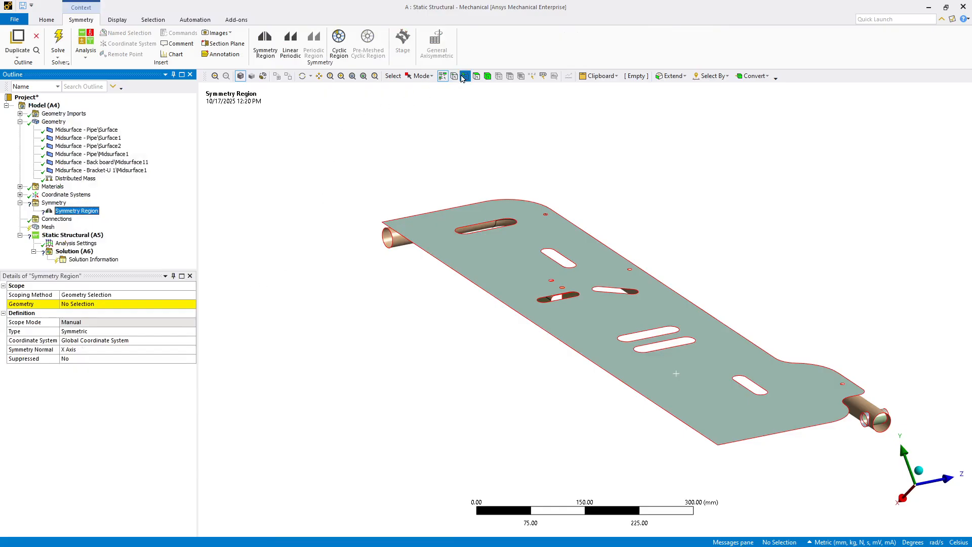
Step: Scope the Symmetry Region to the pipe's open end edge and the back board's long straight cut edge
click(393, 250)
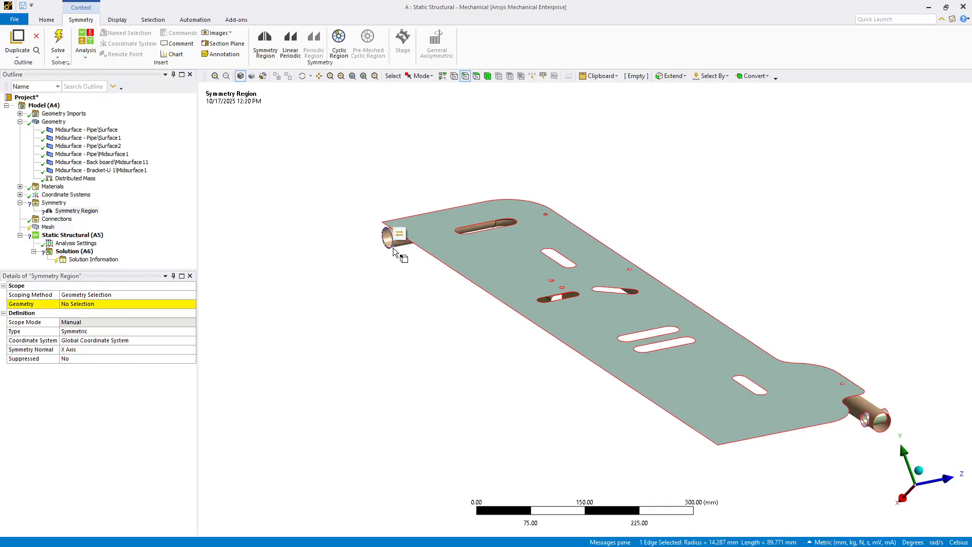
ctrl+click(434, 256)
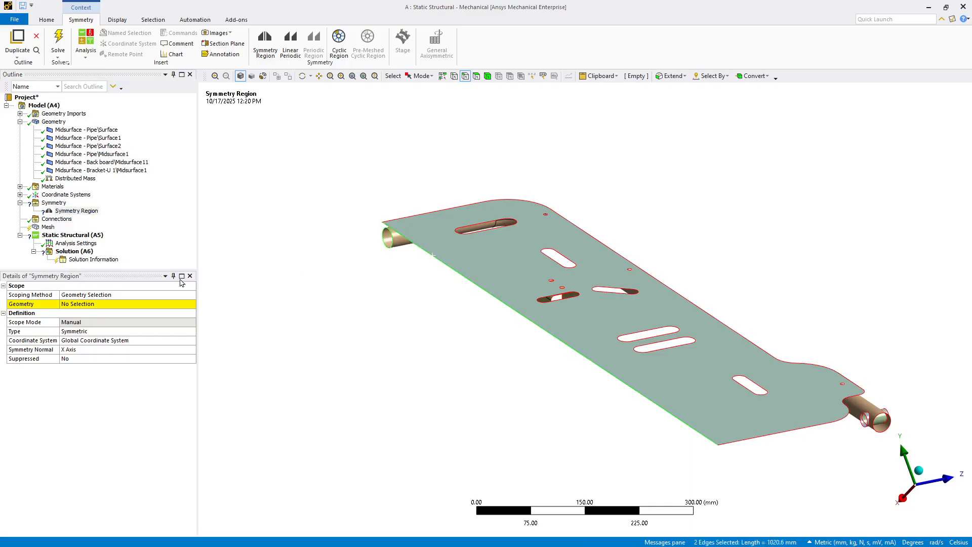
click(80, 304)
click(80, 304)
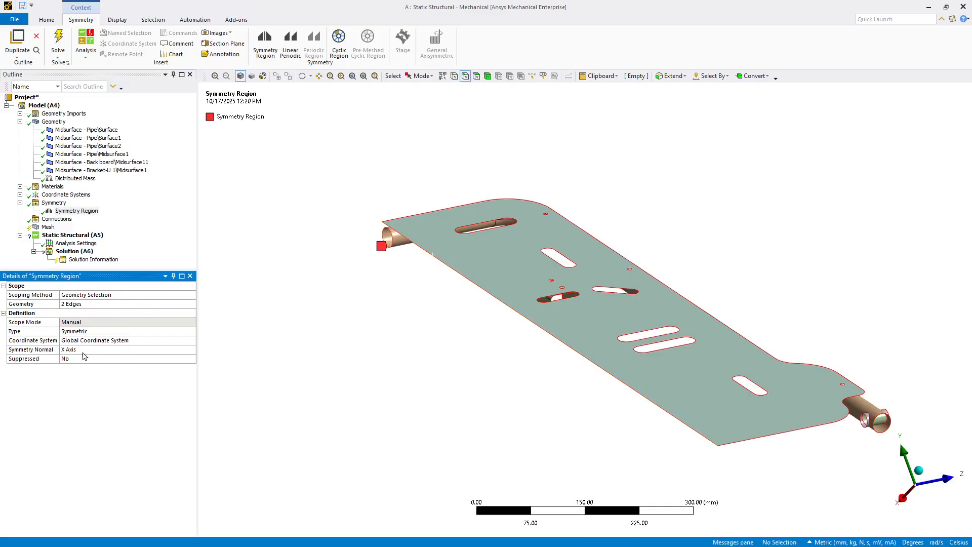
Step: Set the Symmetry Region's symmetry normal to the Z Axis
click(81, 350)
click(191, 351)
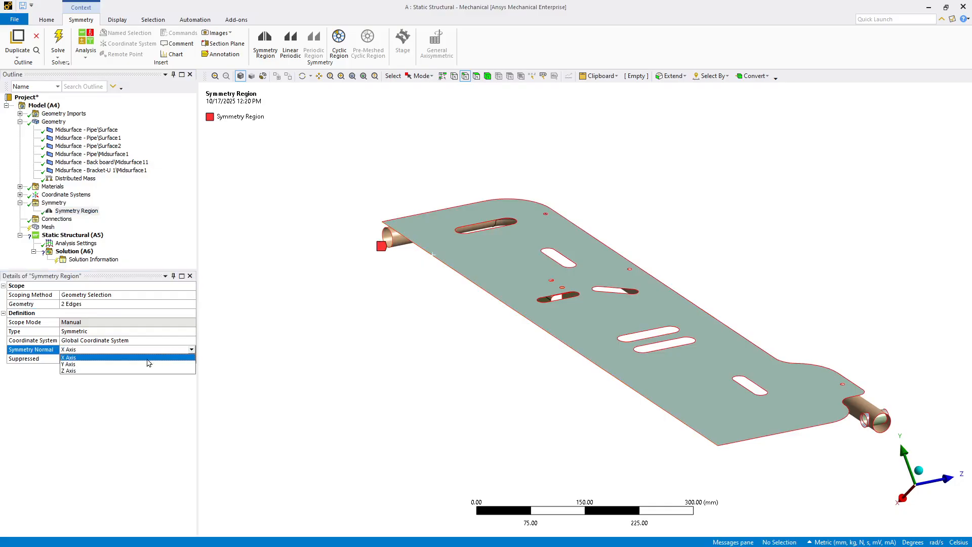
click(148, 371)
middle_drag(312, 367, 470, 449)
middle_drag(526, 102, 280, 464)
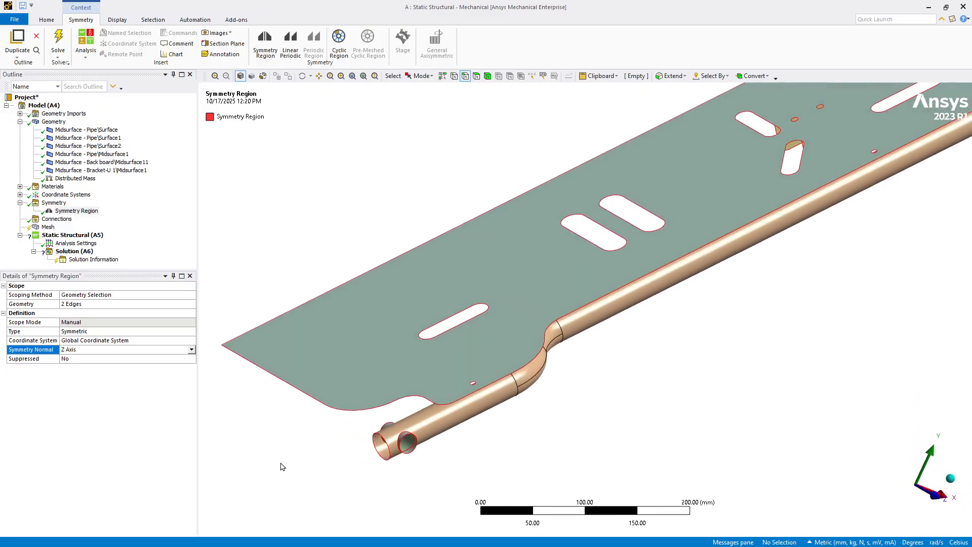
Step: Insert a joint under the model's Connections
right_click(57, 221)
mouse_move(147, 227)
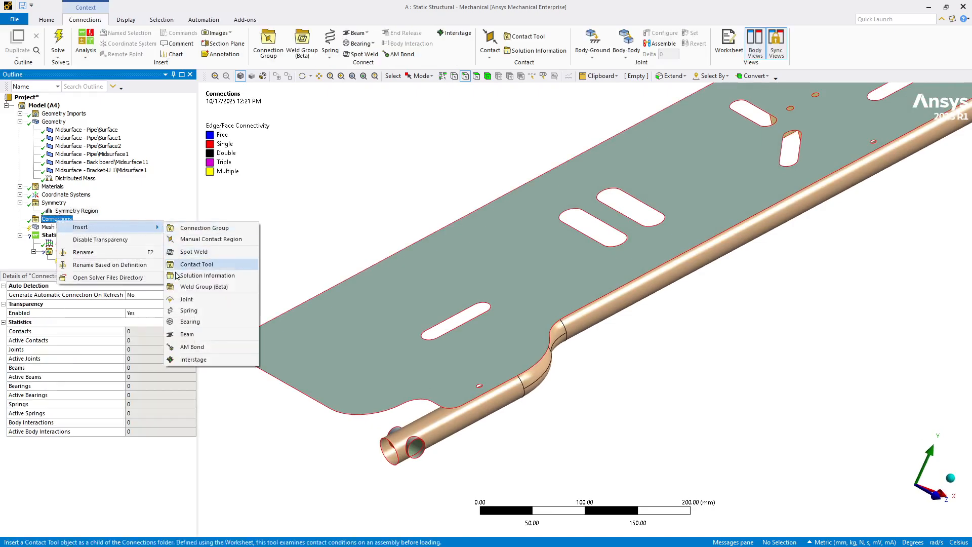
click(186, 299)
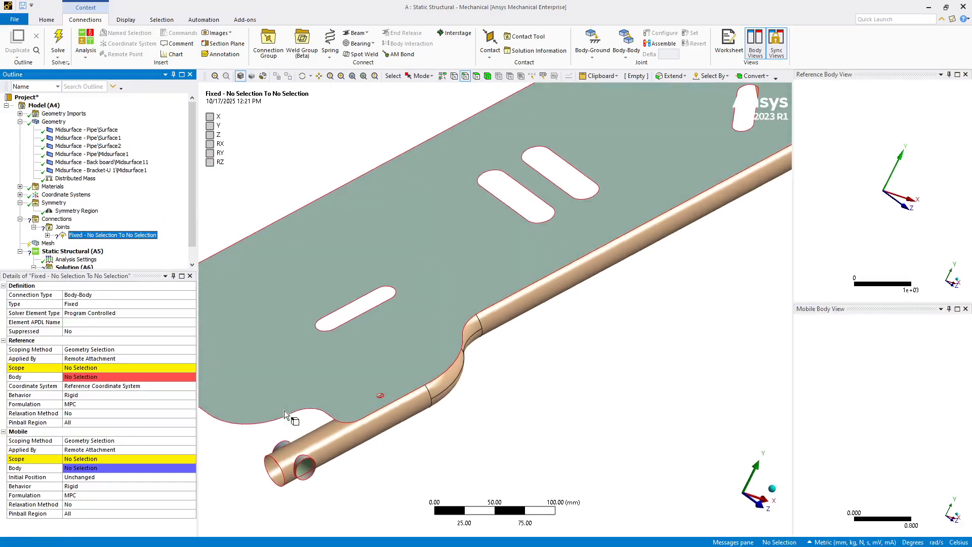
Step: Set the joint's connection type to Body-Ground and its type to Revolute
scroll(284, 410, up, 5)
mouse_move(284, 410)
middle_down()
mouse_move(294, 416)
mouse_move(276, 409)
middle_up()
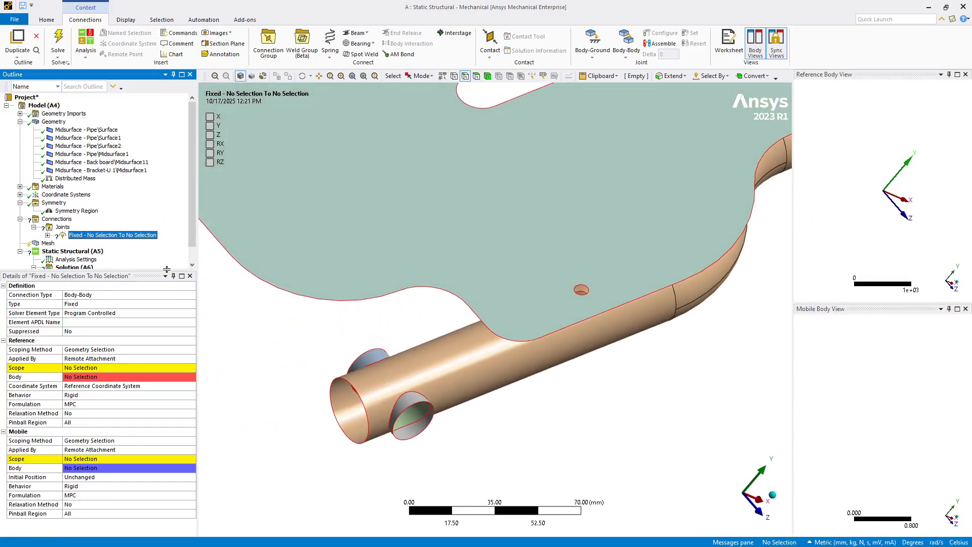
click(191, 296)
click(191, 294)
click(175, 310)
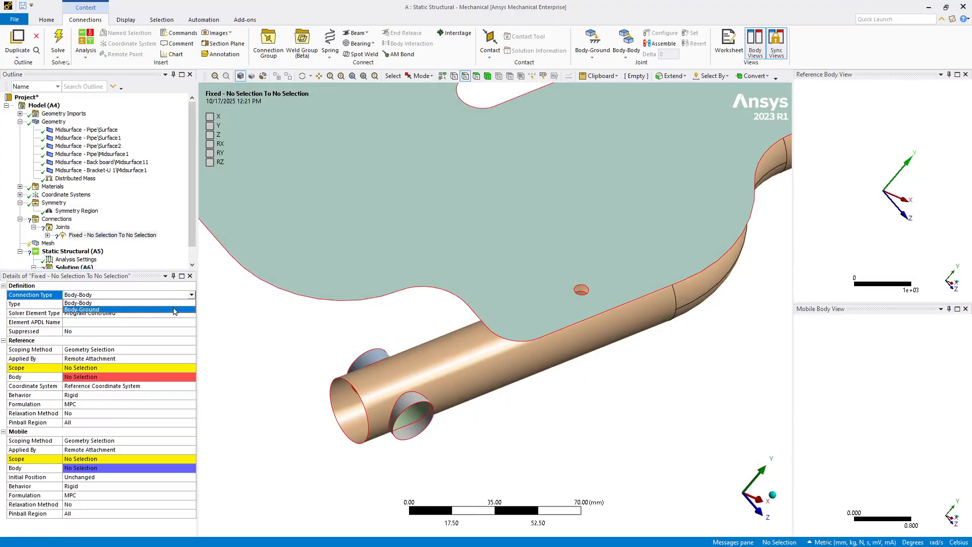
click(188, 306)
click(192, 306)
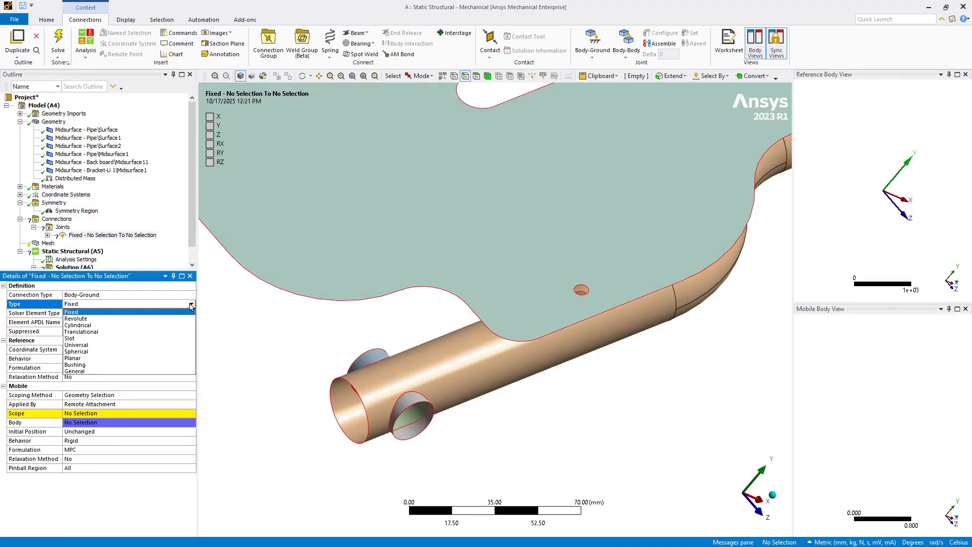
click(177, 322)
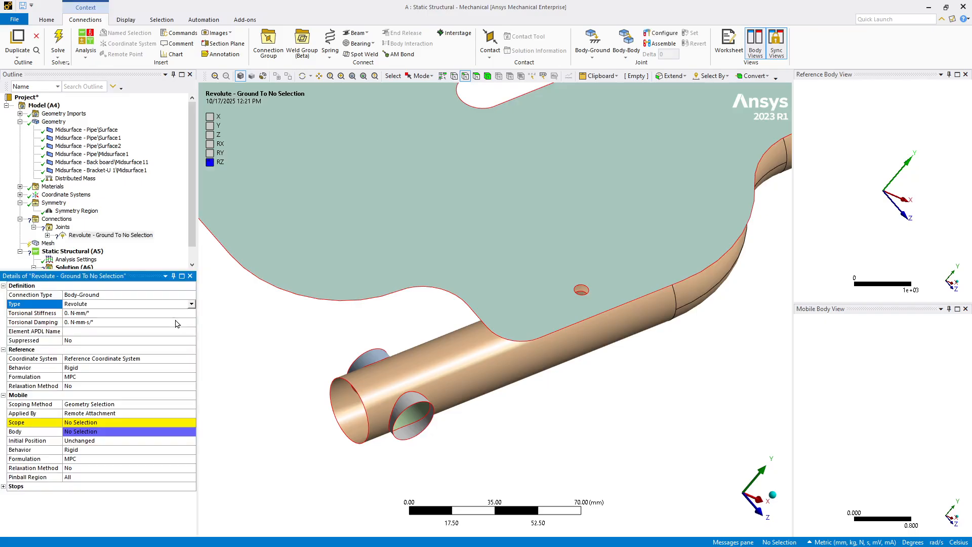
Step: Scope the revolute joint's mobile side to the edges of the two short tube stubs at the pipe's end
click(360, 351)
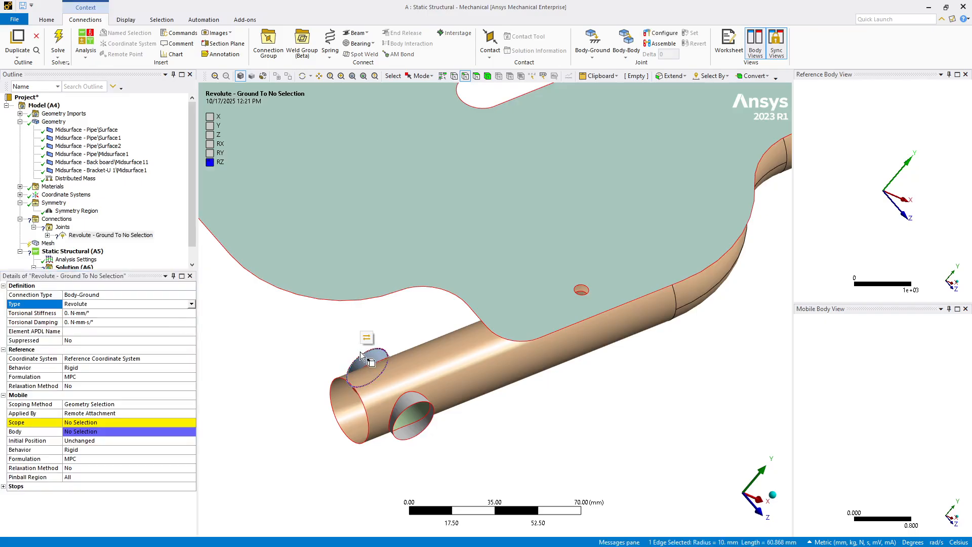
ctrl+click(413, 405)
click(77, 426)
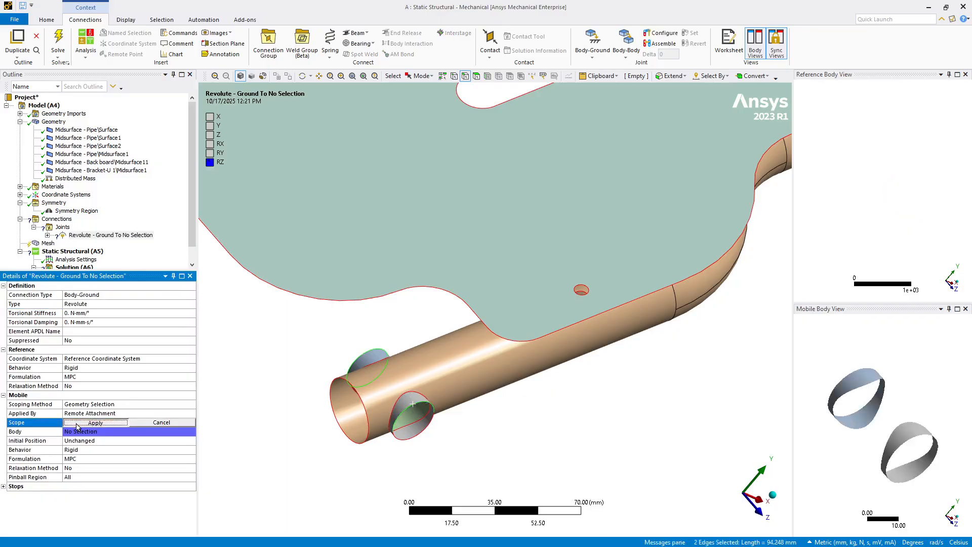
click(249, 412)
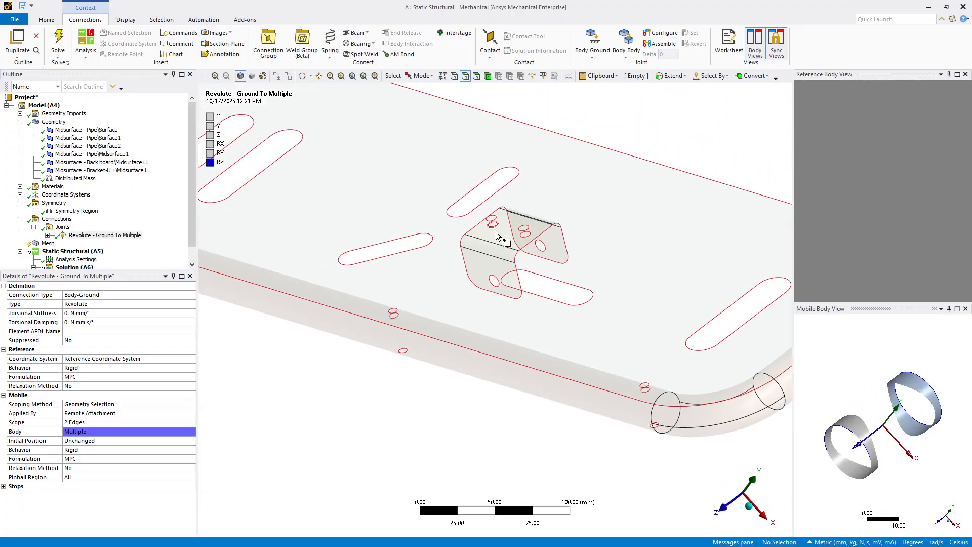
click(496, 234)
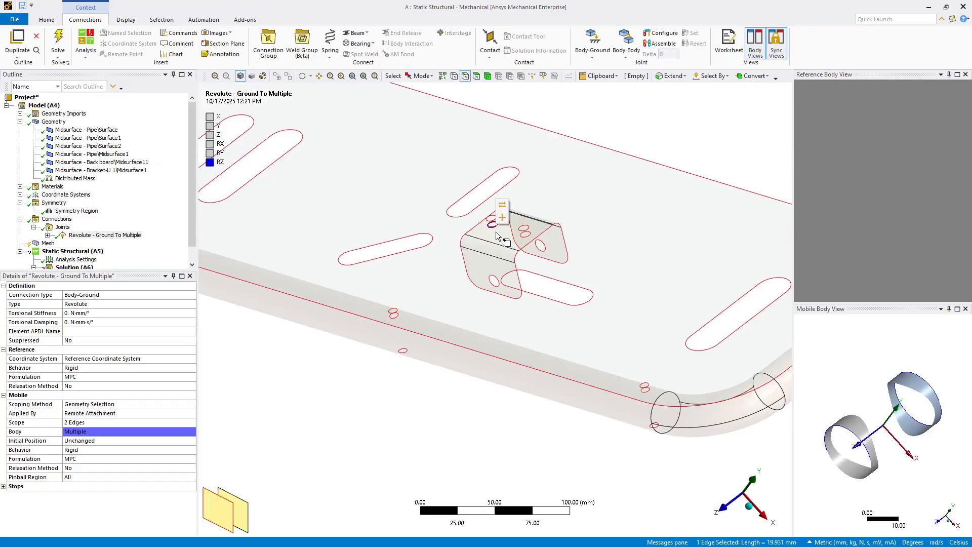
click(49, 122)
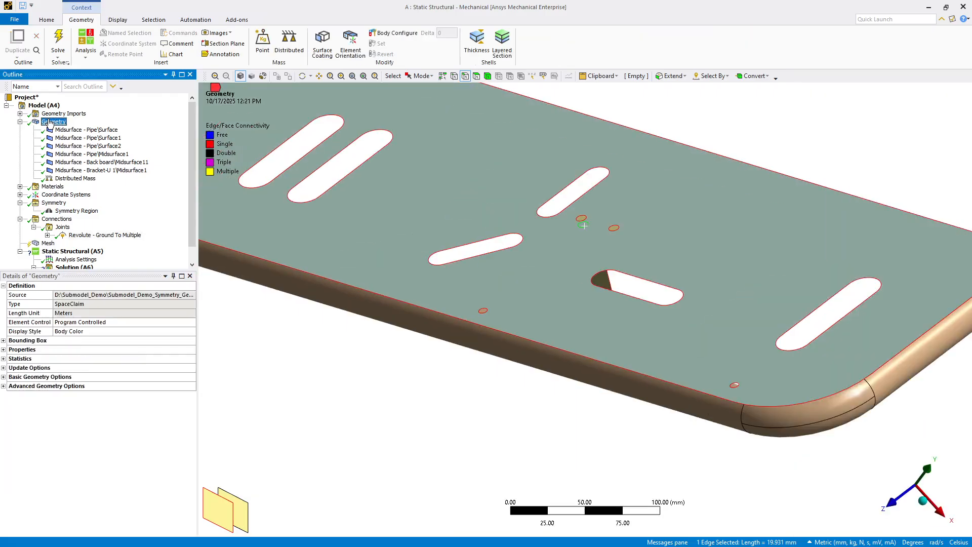
right_click(64, 197)
mouse_move(101, 202)
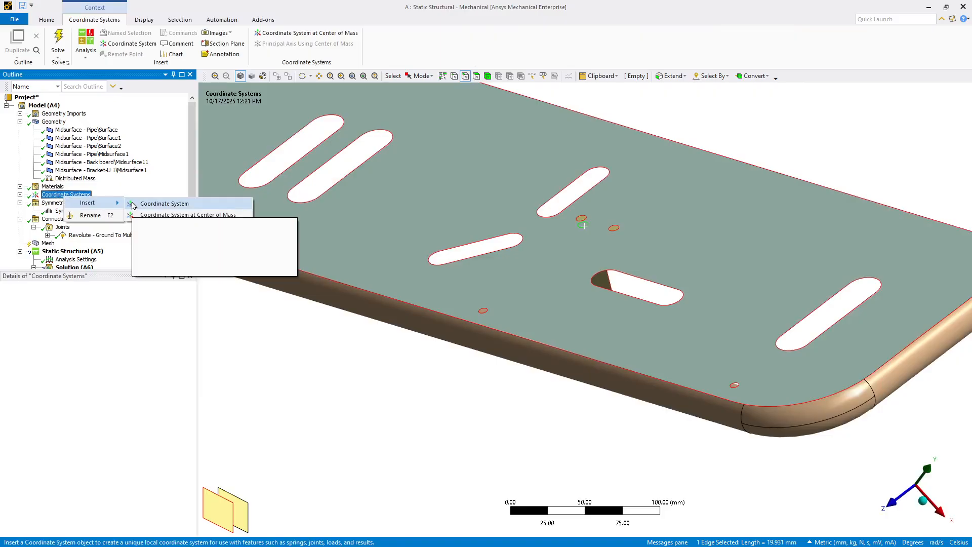
click(308, 343)
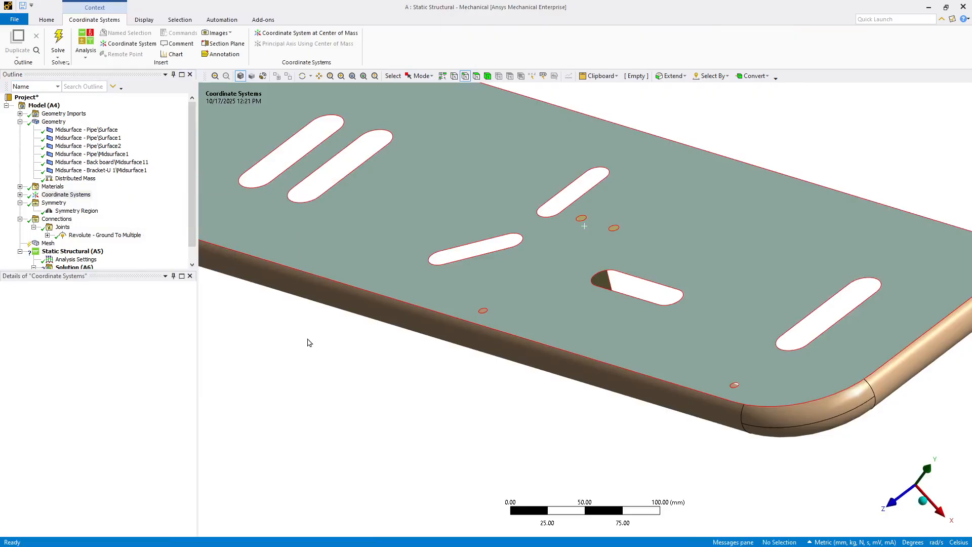
Step: Insert a new coordinate system under Coordinate Systems
right_click(78, 199)
mouse_move(104, 199)
click(183, 198)
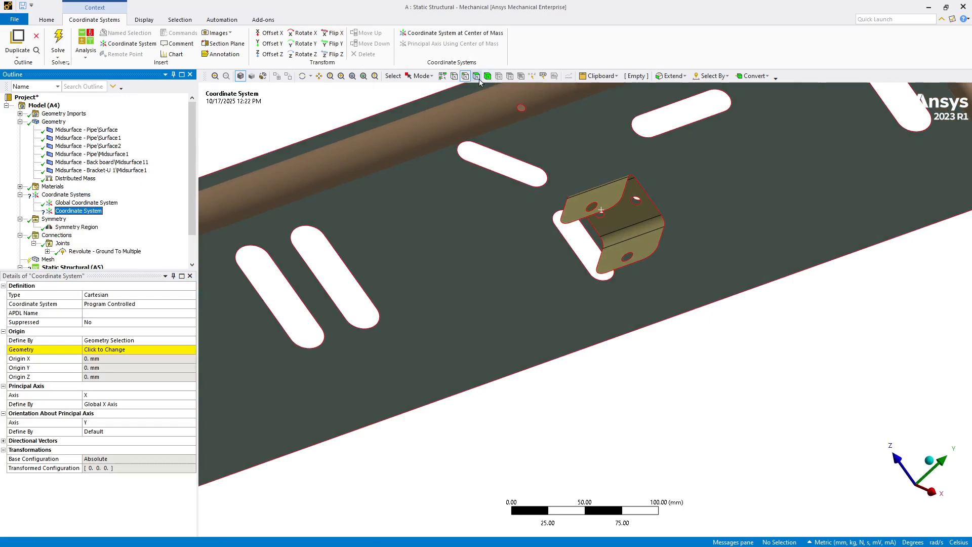
Step: Place the new coordinate system's origin on the U-bracket's flat mounting face
click(478, 77)
click(624, 215)
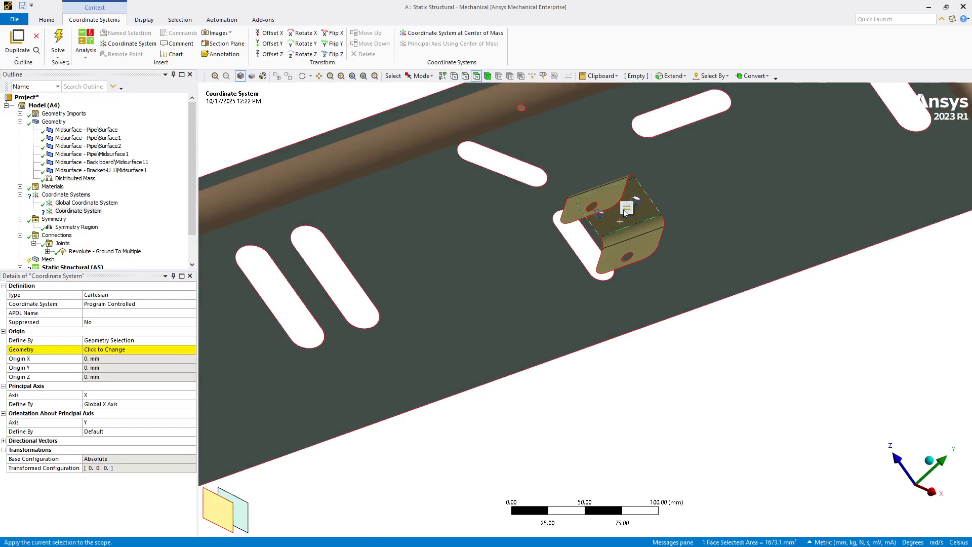
click(625, 209)
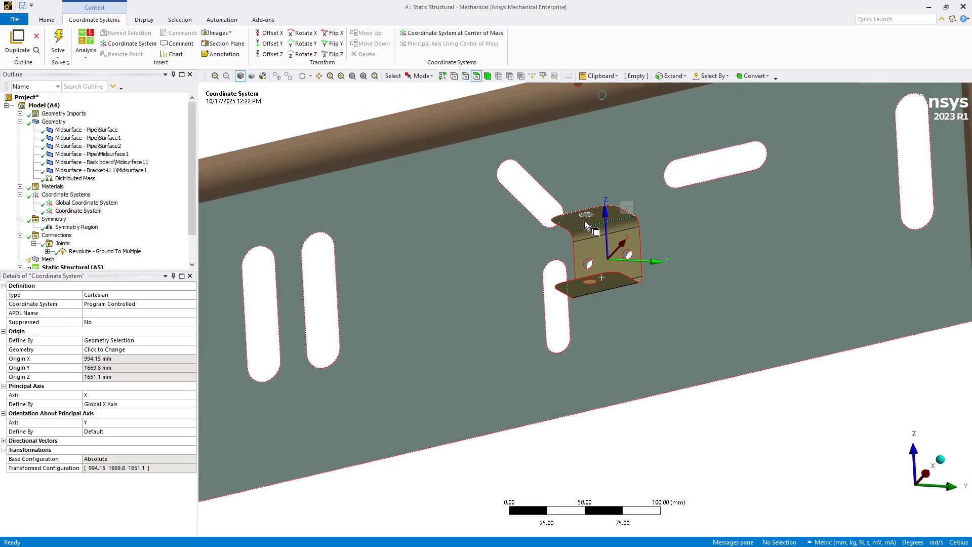
Step: Set the new coordinate system's principal axis to Z
click(64, 211)
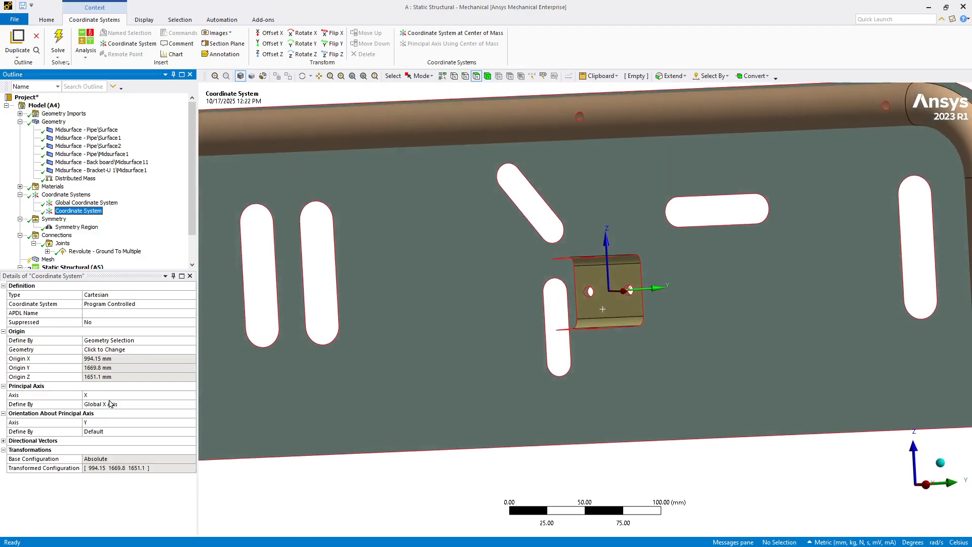
click(190, 397)
click(191, 395)
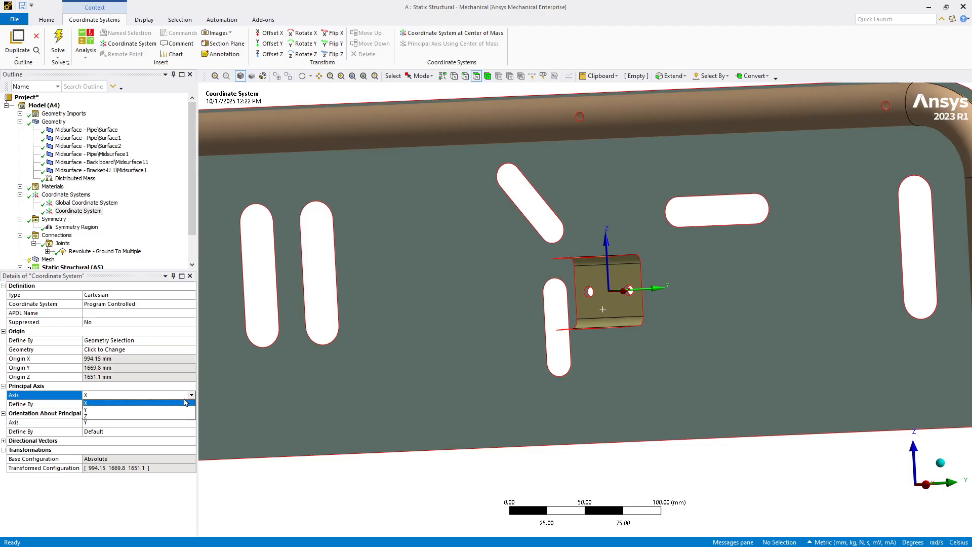
click(137, 417)
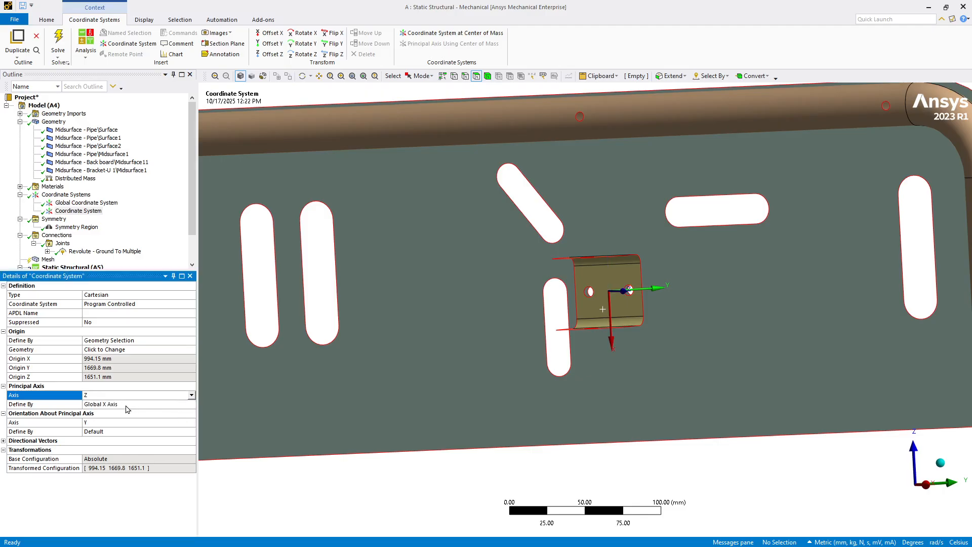
Step: Define the Z principal axis by geometry selection, using the U-bracket's flat mounting face
click(126, 405)
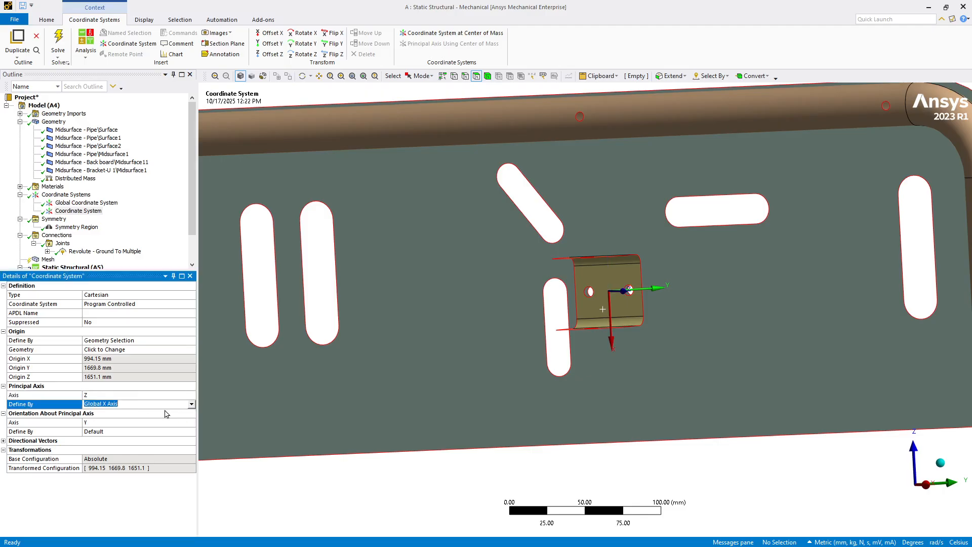
click(192, 407)
click(154, 418)
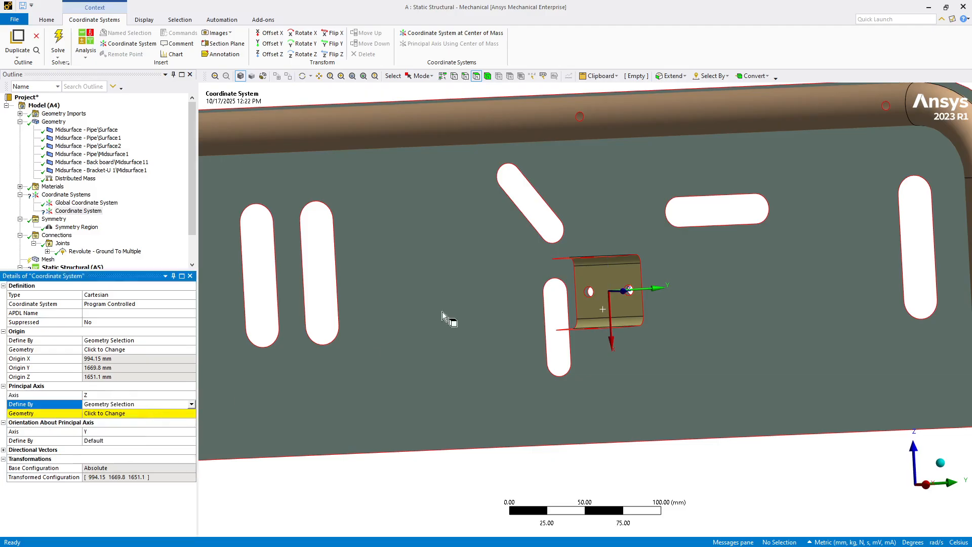
click(607, 289)
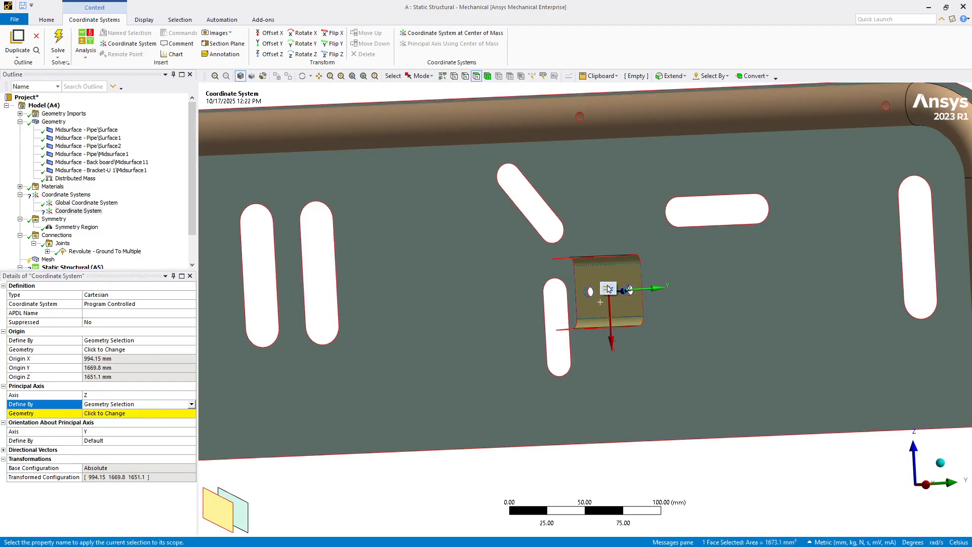
click(93, 413)
click(95, 413)
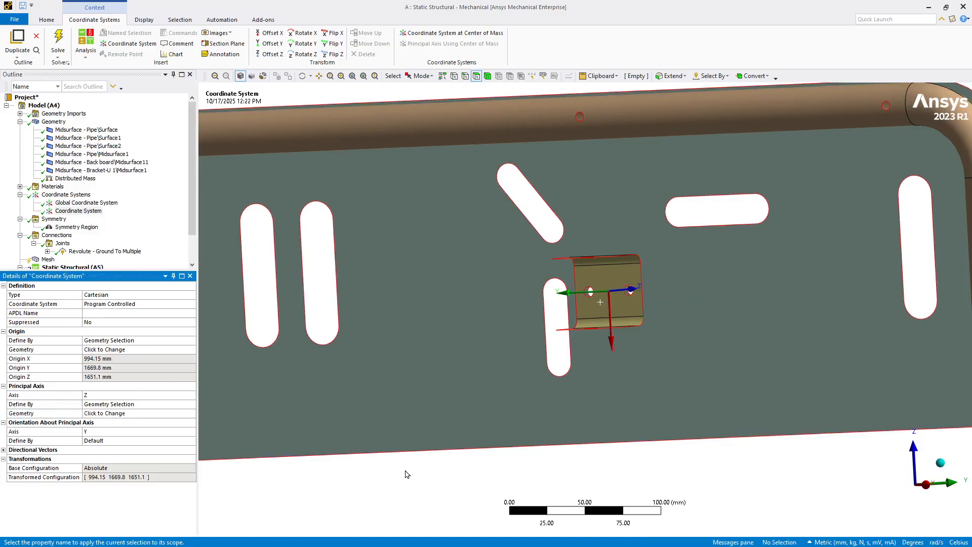
Step: Switch to SpaceClaim and show all components to examine how the adjustable arm supports the back support
middle_drag(404, 470, 325, 525)
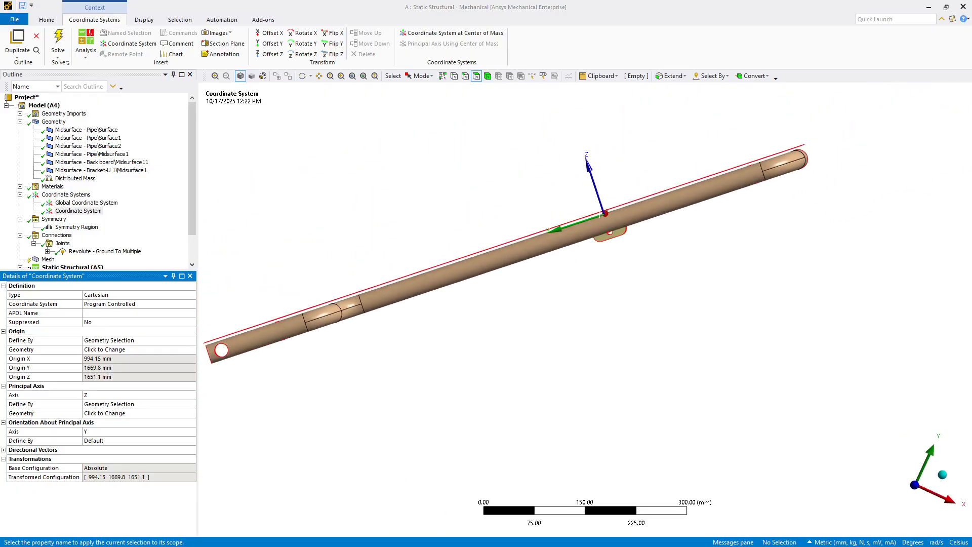
key(alt+Tab)
middle_drag(405, 377, 390, 336)
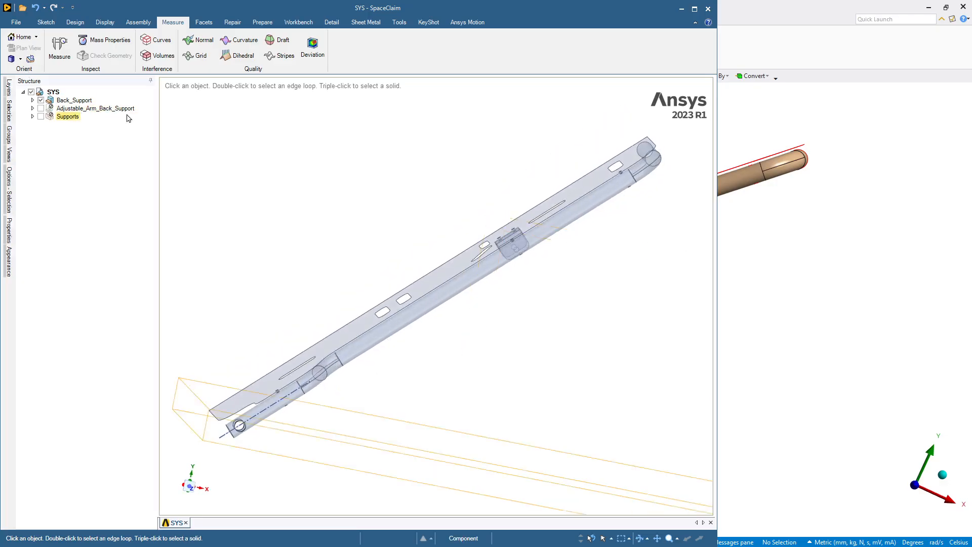
right_click(206, 129)
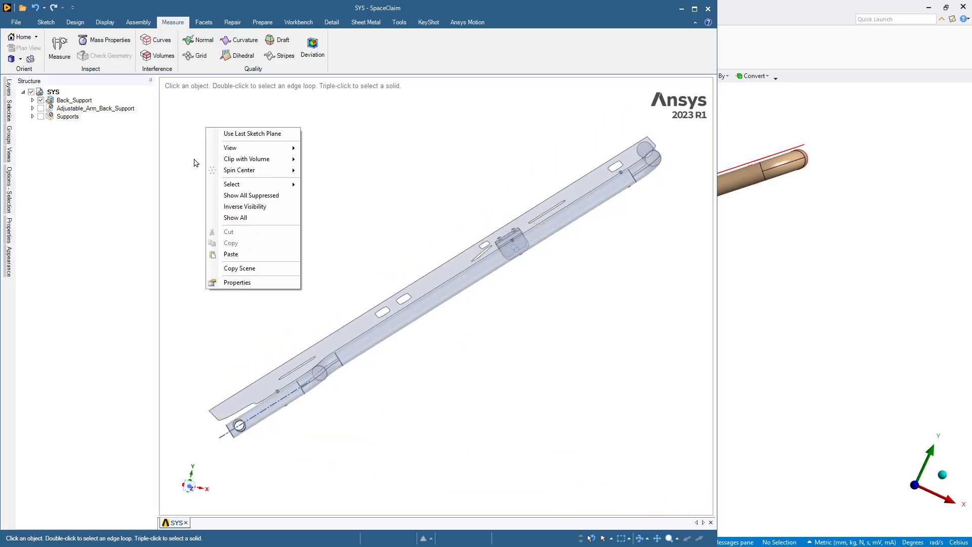
click(226, 217)
middle_drag(232, 212, 232, 212)
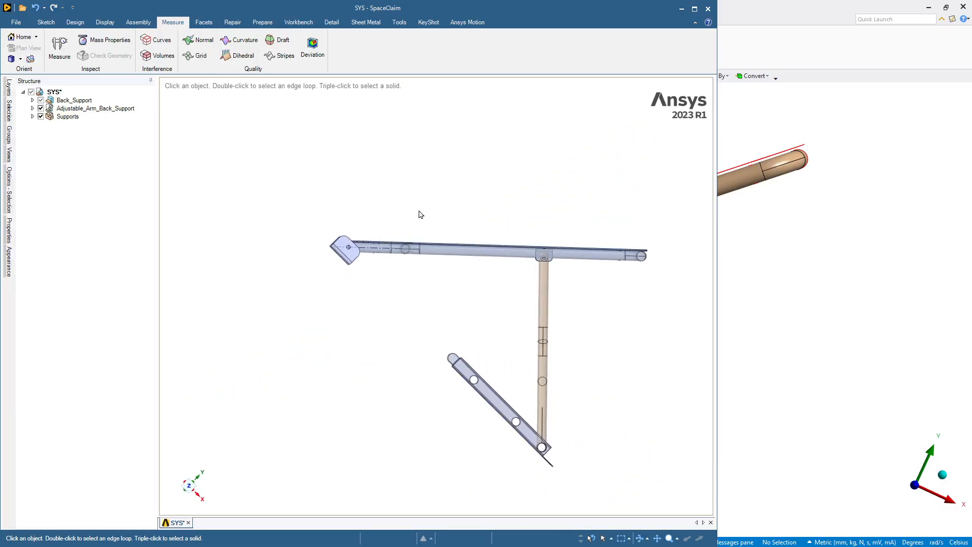
middle_drag(419, 211, 458, 175)
Step: Switch back to Ansys Mechanical and insert a Remote Displacement support under Static Structural
click(792, 314)
mouse_move(752, 283)
middle_down()
mouse_move(569, 168)
mouse_move(589, 216)
mouse_move(595, 188)
mouse_move(612, 181)
middle_up()
scroll(598, 188, up, 3)
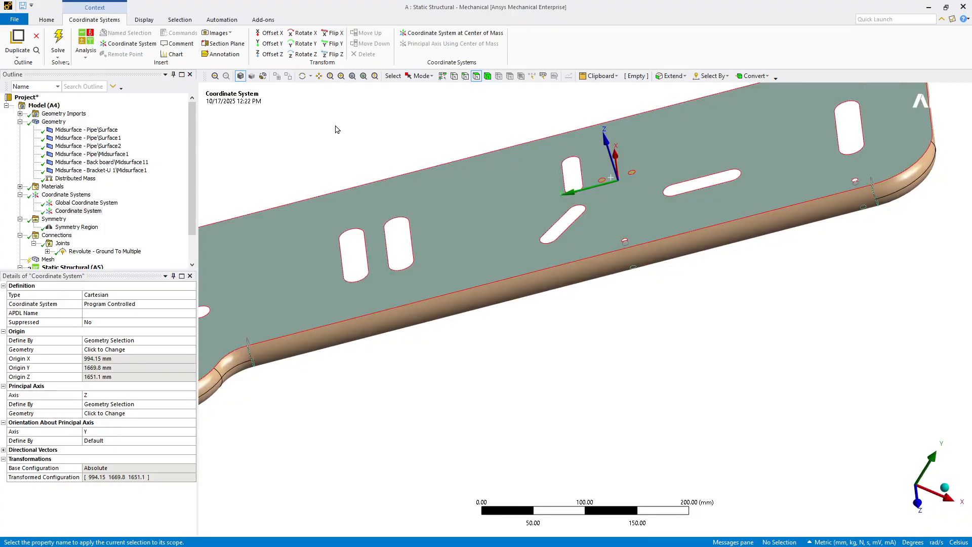
scroll(66, 267, down, 2)
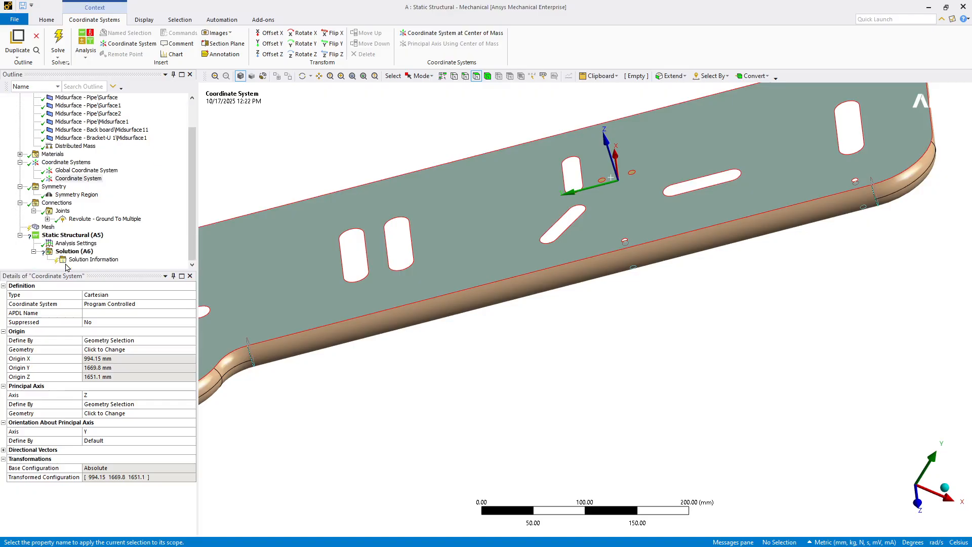
click(72, 235)
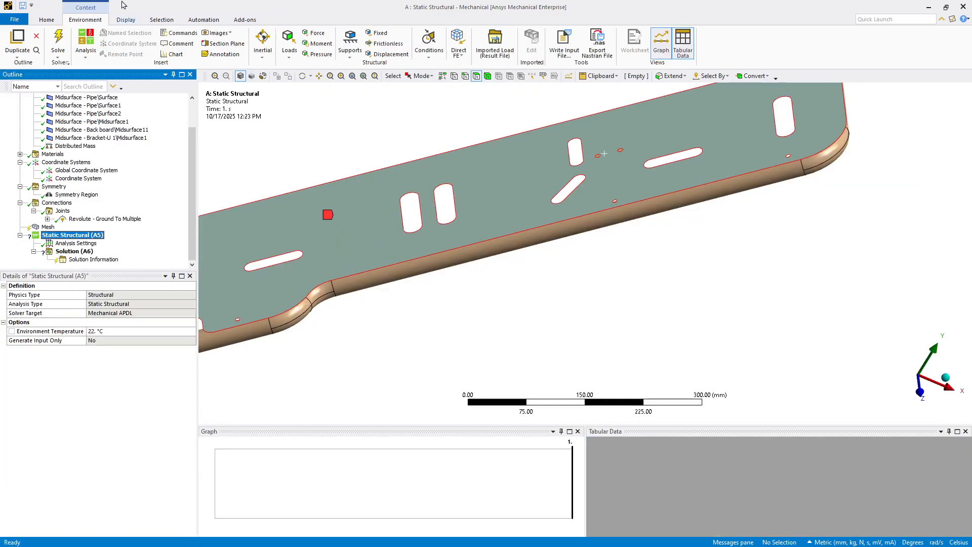
click(349, 50)
click(360, 67)
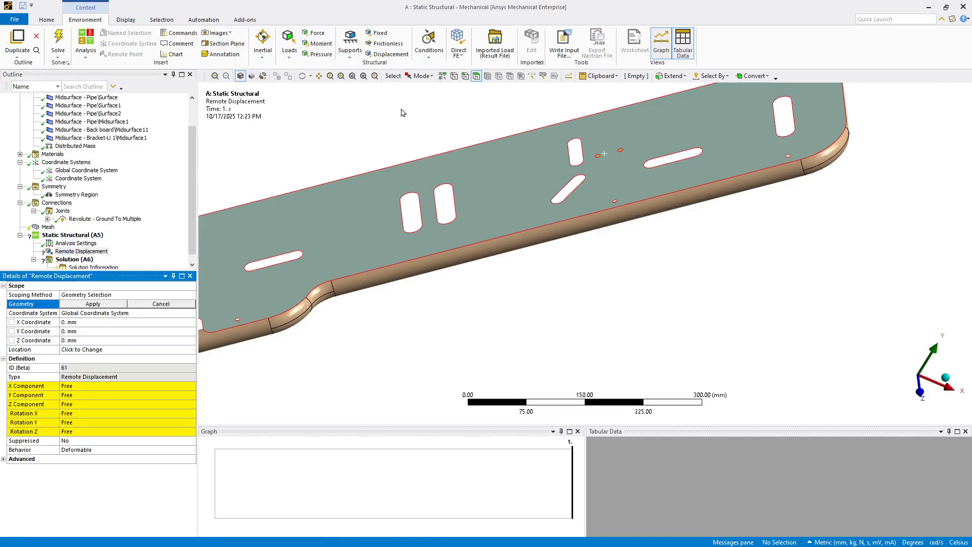
Step: Set the remote displacement's coordinate system to the bracket's local Coordinate System and its Z component to 0 mm
scroll(403, 112, up, 6)
middle_drag(403, 112, 436, 135)
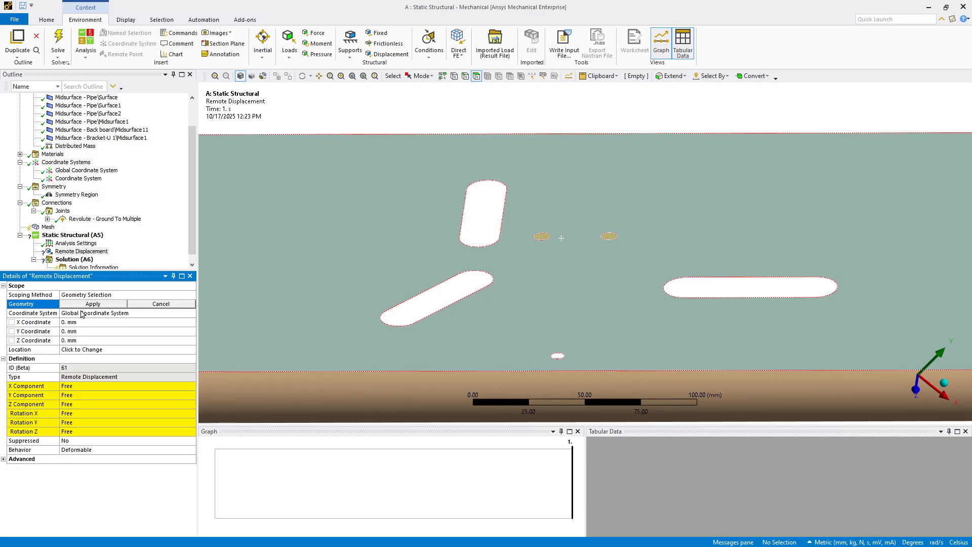
click(79, 313)
click(192, 313)
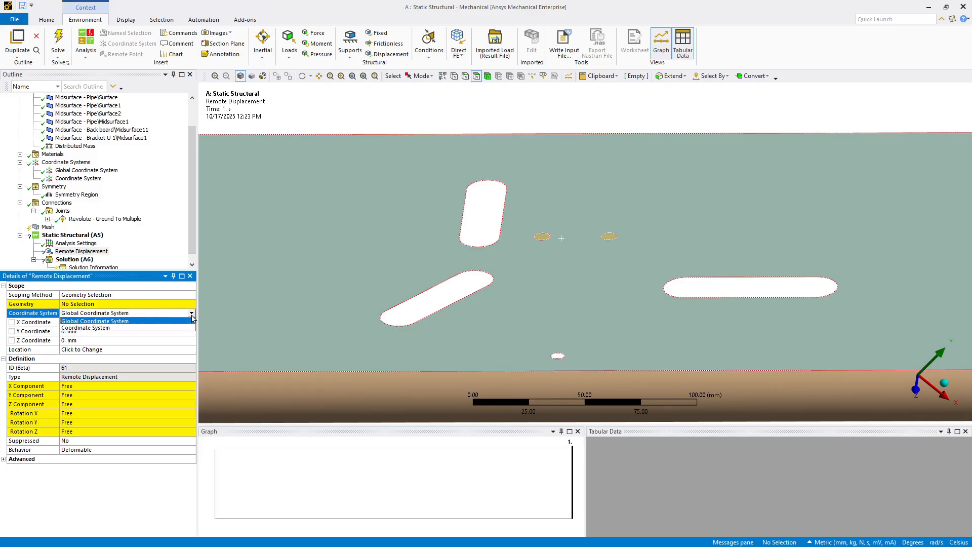
click(160, 330)
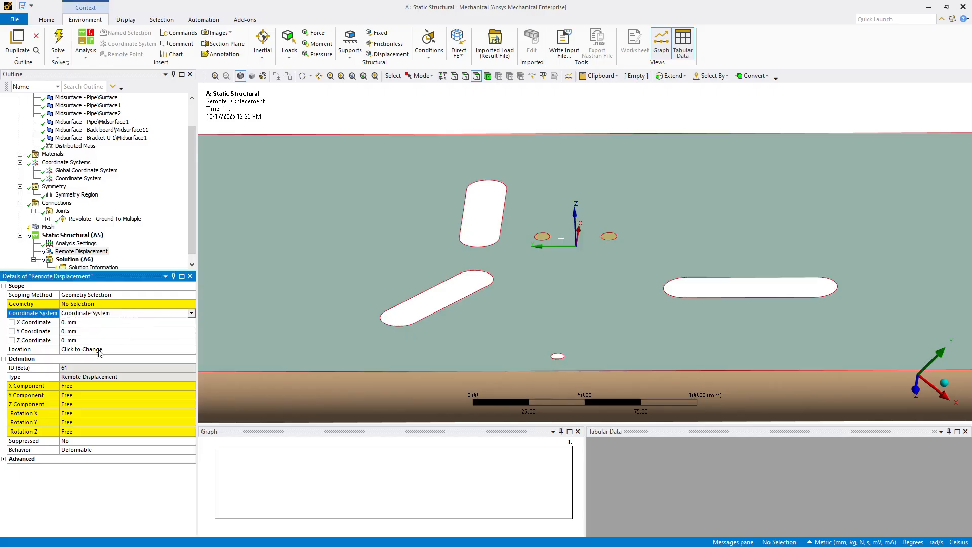
click(66, 404)
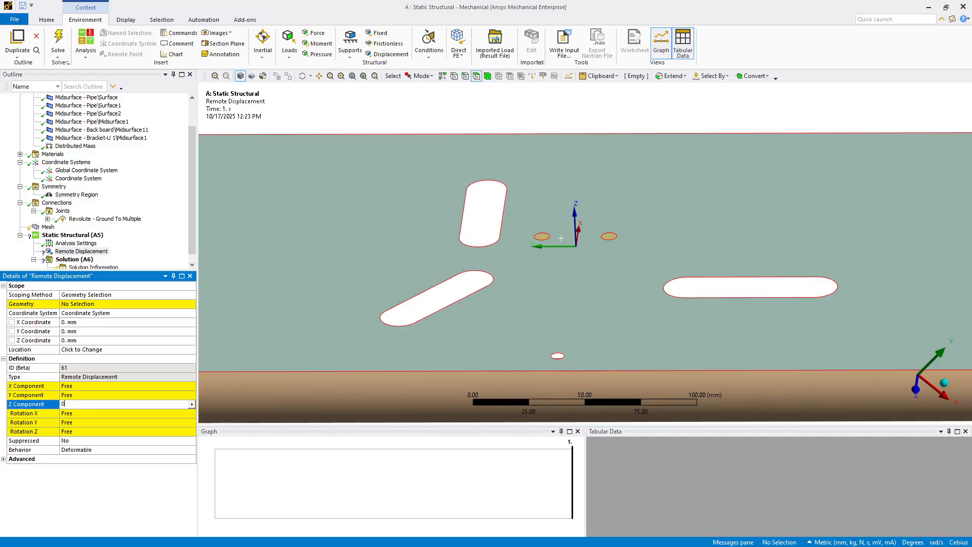
key(Return)
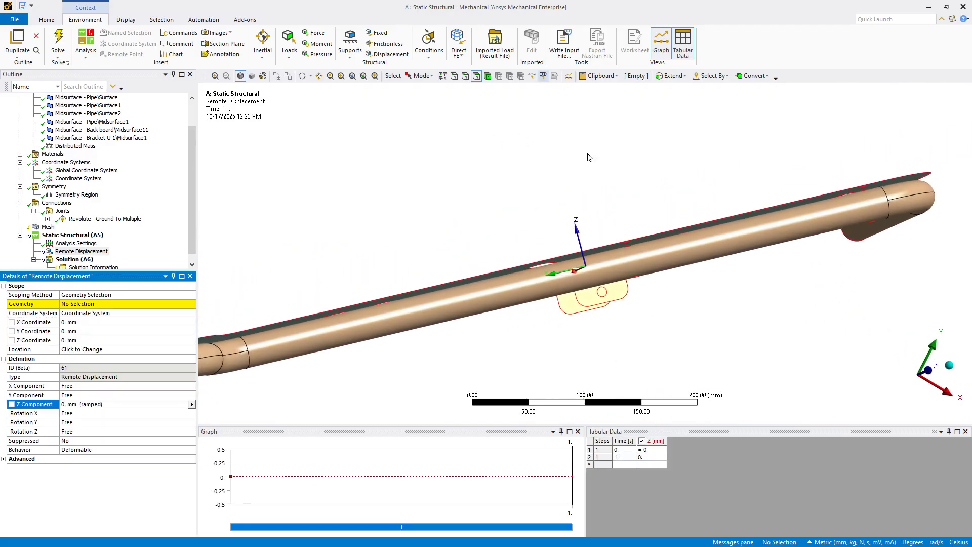
Step: Scope the remote displacement to the edges of the backboard's two small bracket mounting holes
middle_drag(589, 157, 529, 333)
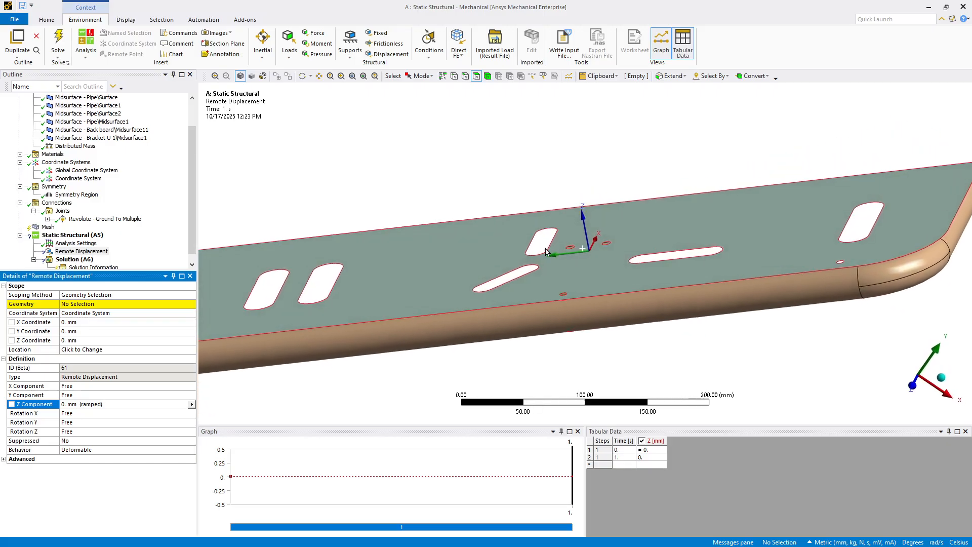
click(80, 302)
scroll(457, 281, up, 5)
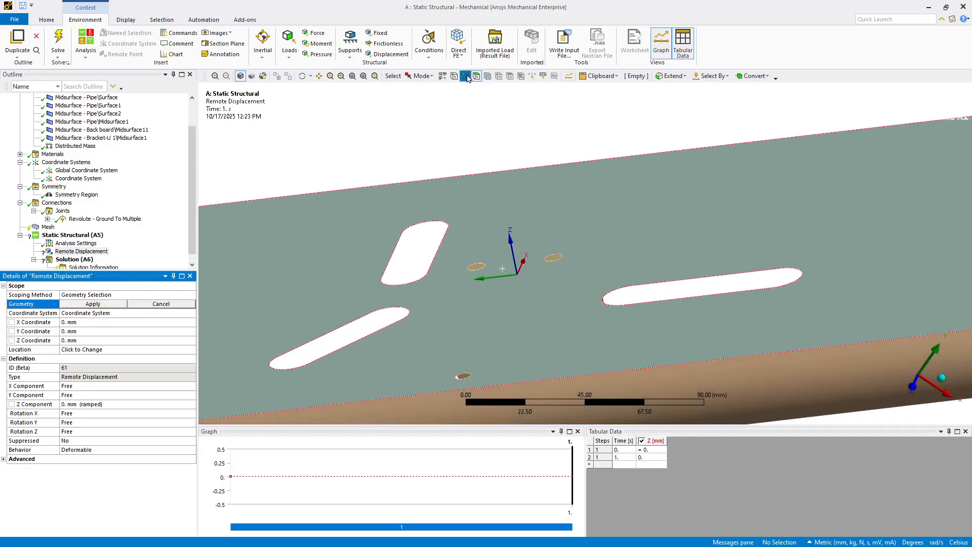
click(465, 76)
click(467, 272)
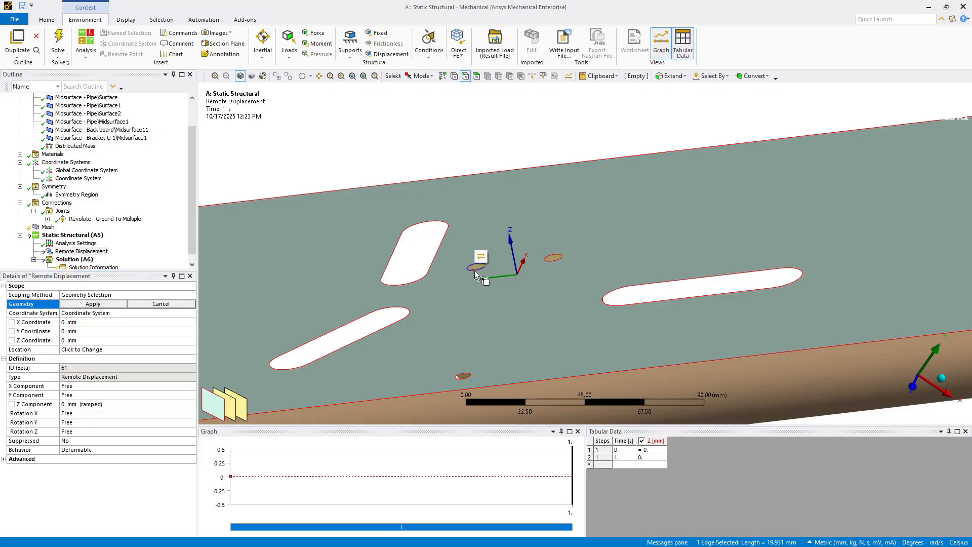
ctrl+click(547, 263)
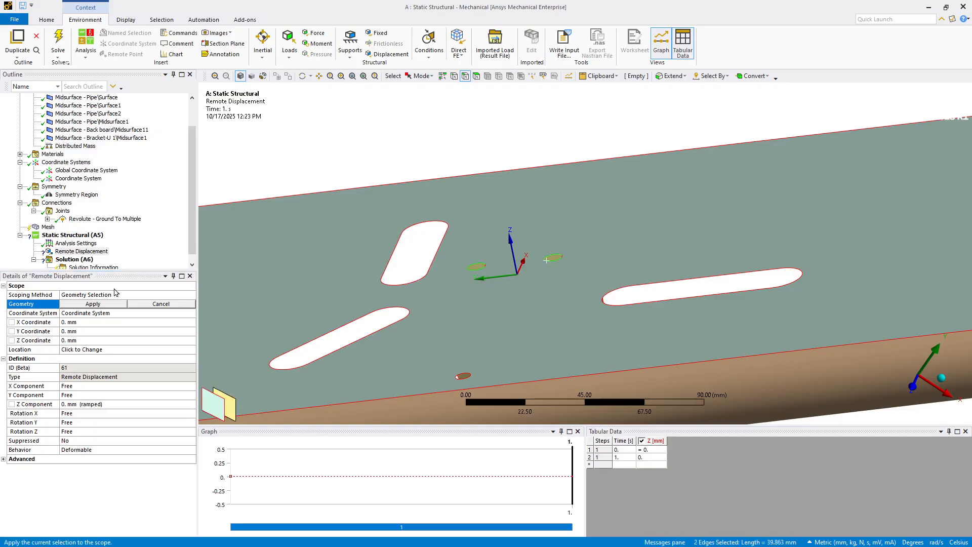
click(93, 304)
Step: Suppress the U-bracket body beneath the backboard
middle_drag(413, 95, 519, 350)
scroll(519, 350, down, 2)
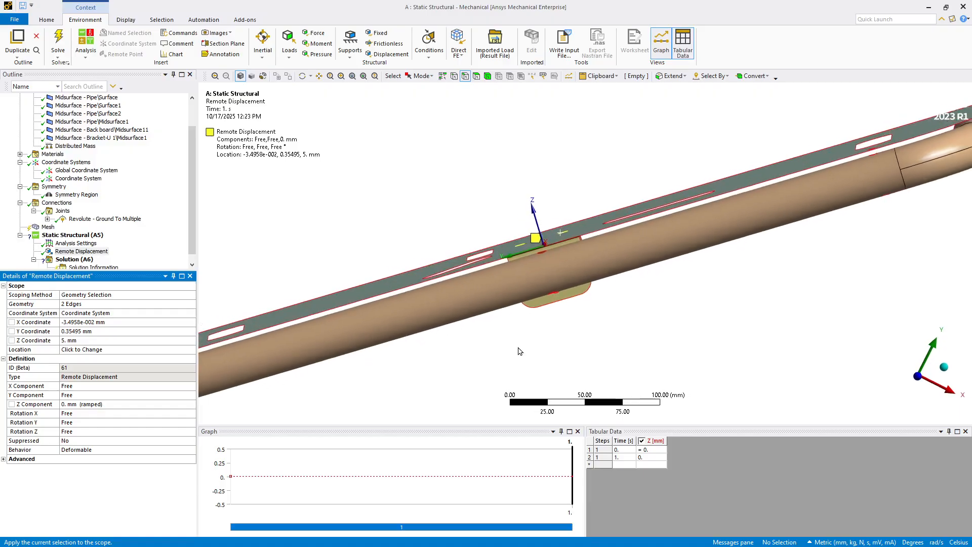
scroll(520, 323, down, 2)
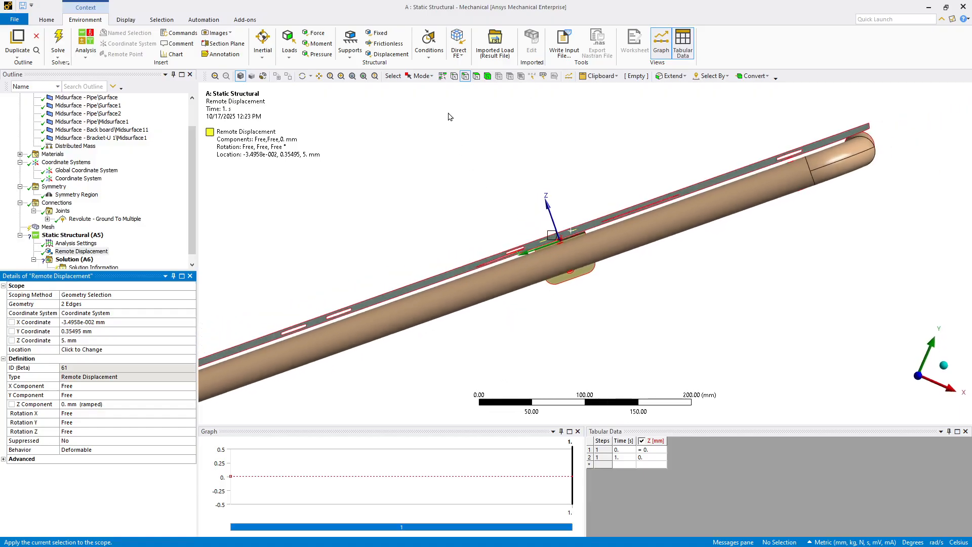
mouse_move(448, 112)
middle_down()
mouse_move(277, 156)
mouse_move(548, 281)
middle_up()
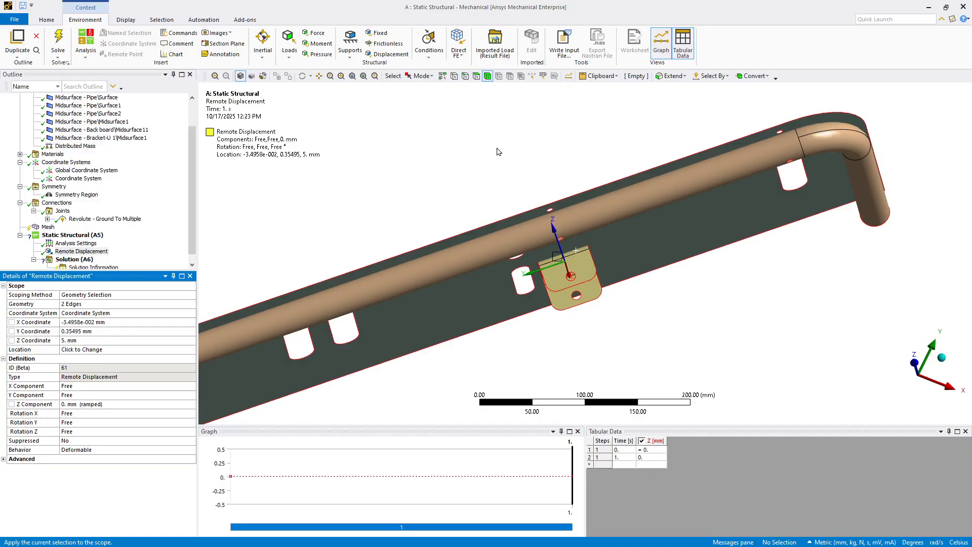
click(555, 285)
right_click(555, 285)
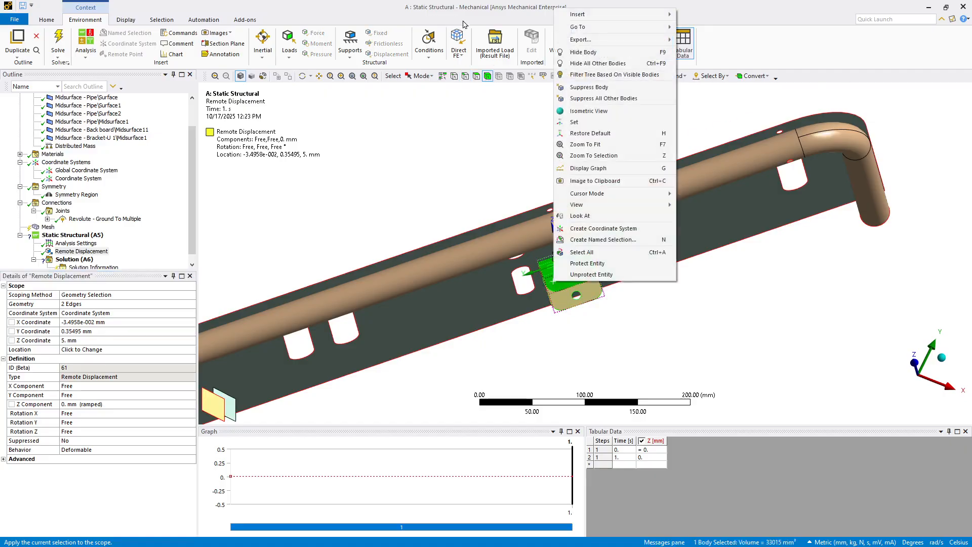
click(589, 87)
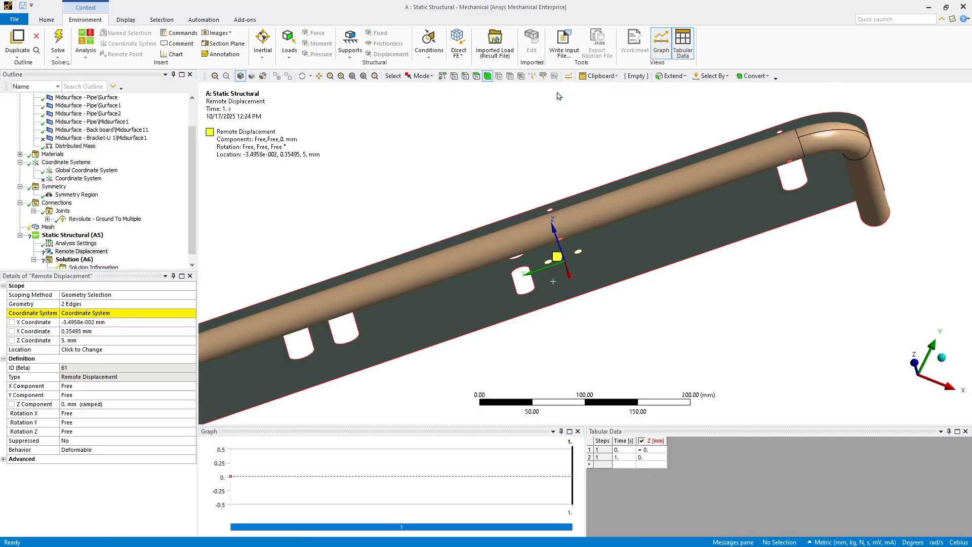
Step: Set the remote displacement's X, Y and Z location coordinates to 0 mm in its local coordinate system
scroll(511, 132, down, 5)
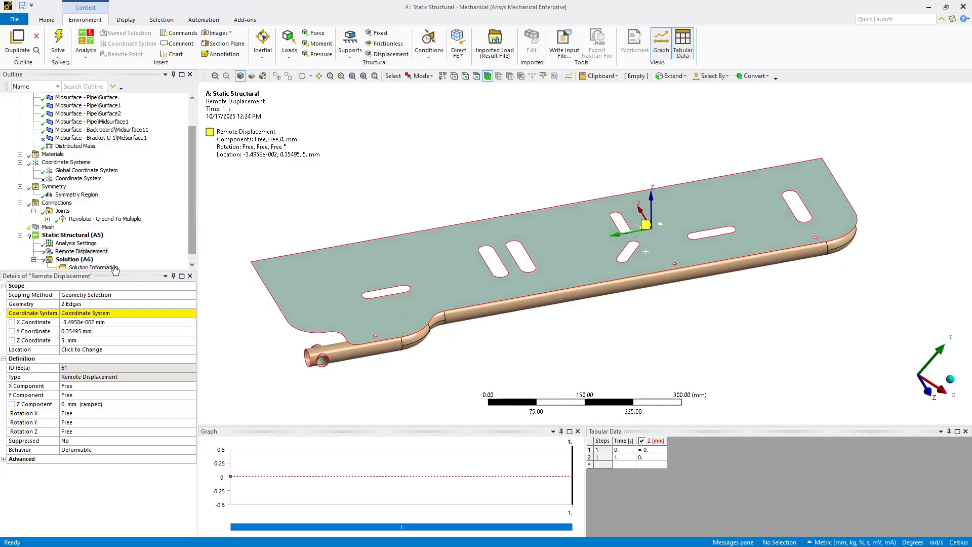
click(70, 315)
click(70, 322)
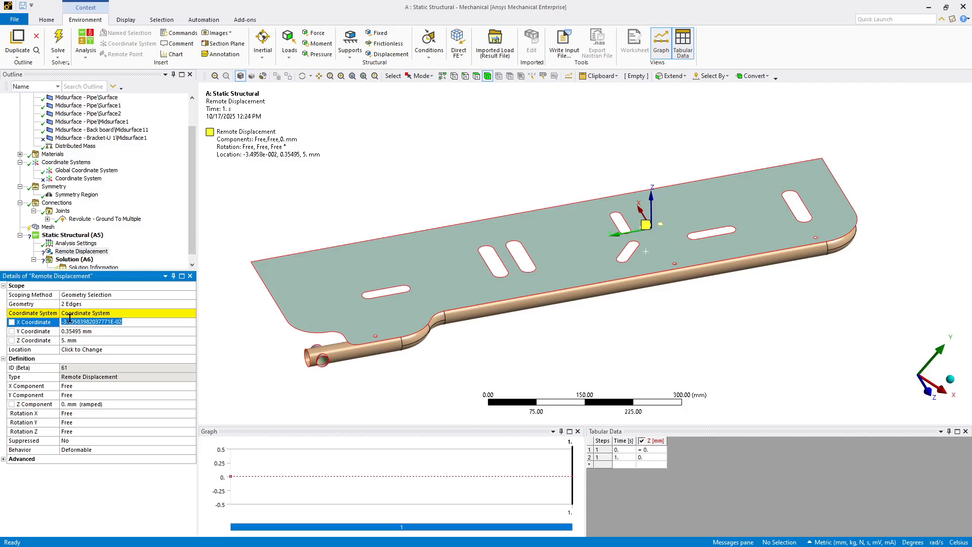
key(Tab)
text(0)
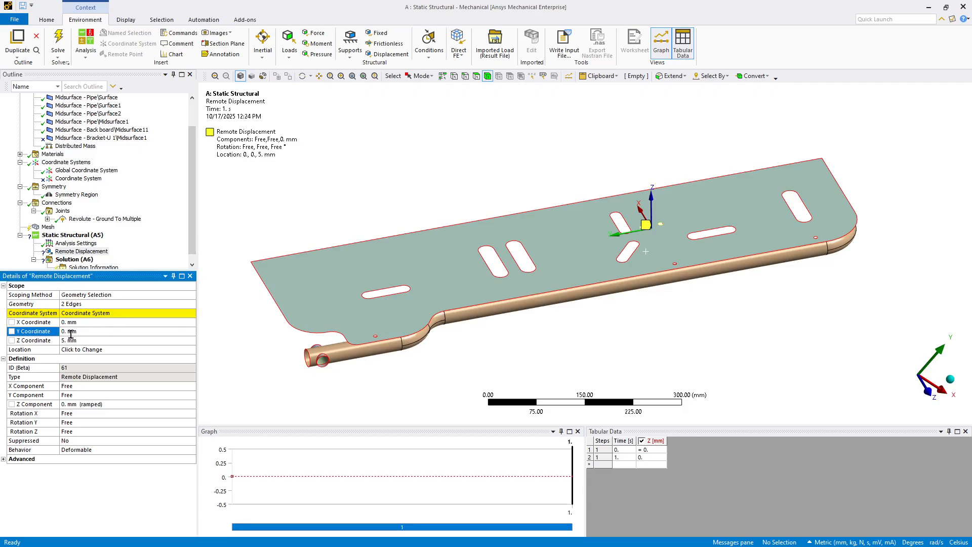
click(70, 341)
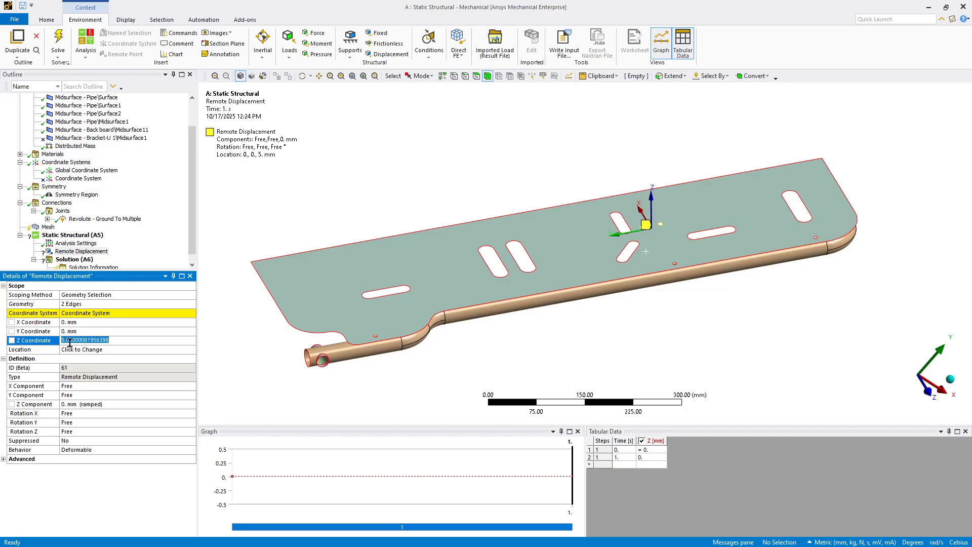
middle_drag(203, 290, 267, 226)
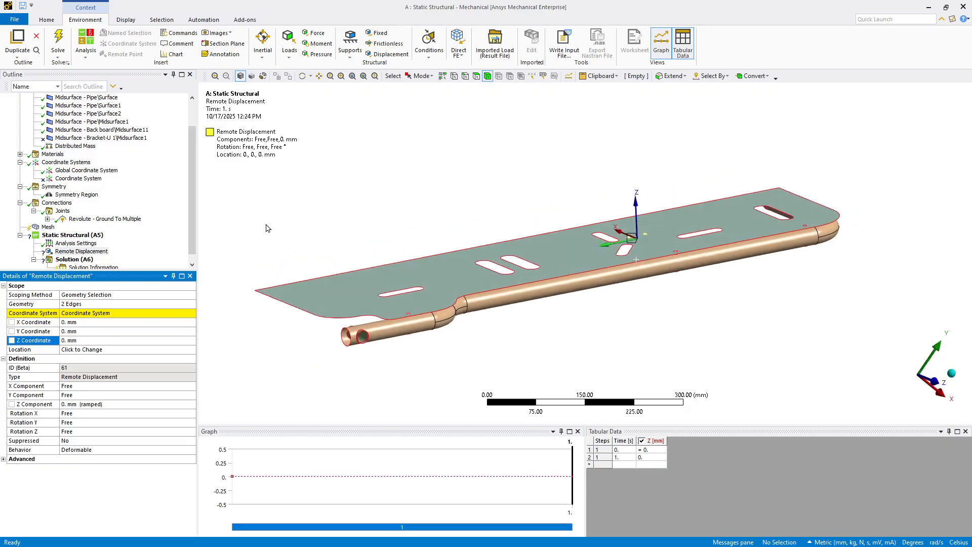
Step: Define the local Coordinate System's origin by Global Coordinates instead of a geometry selection
click(68, 178)
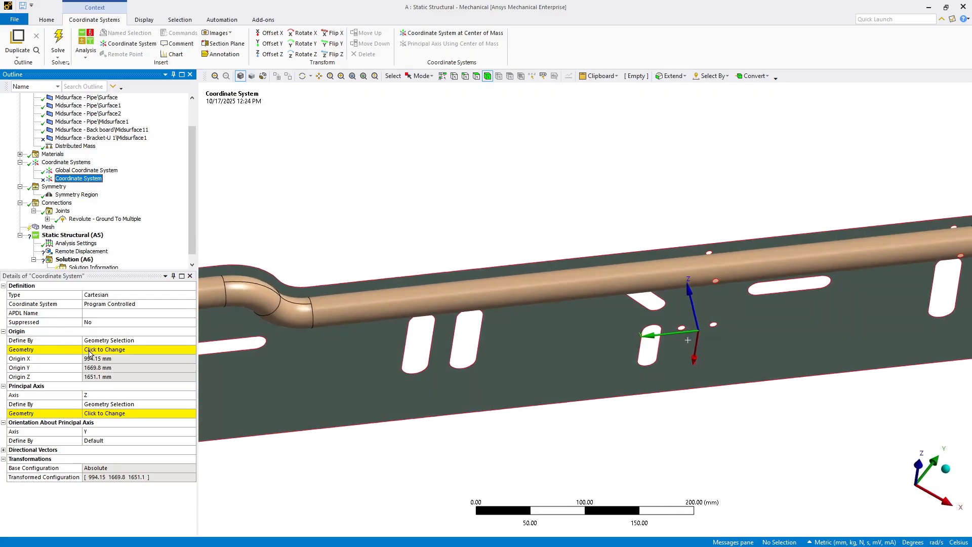
click(127, 339)
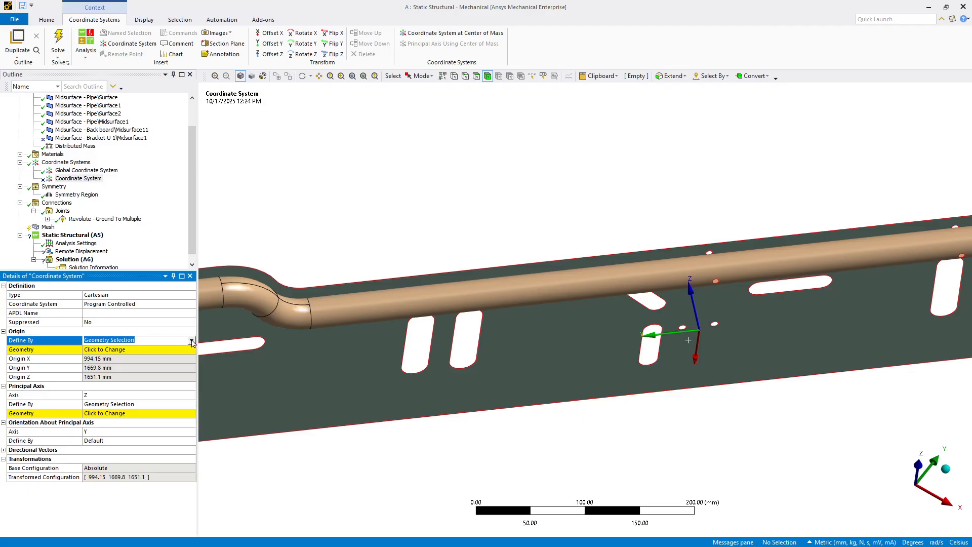
click(190, 342)
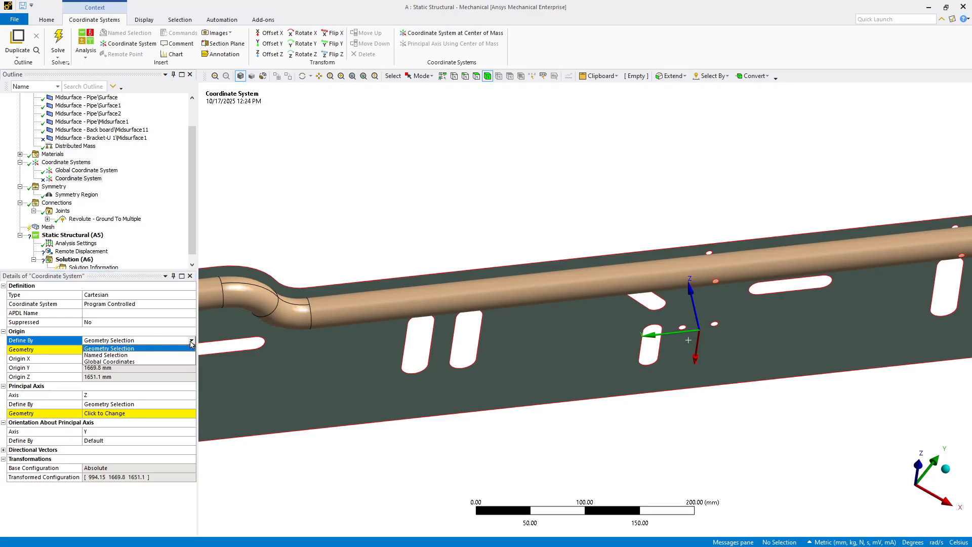
click(164, 363)
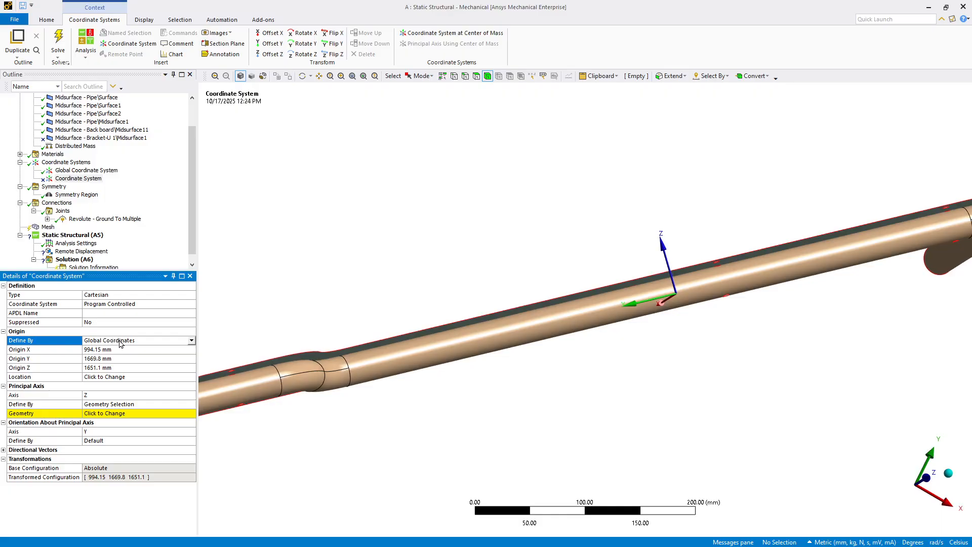
click(343, 206)
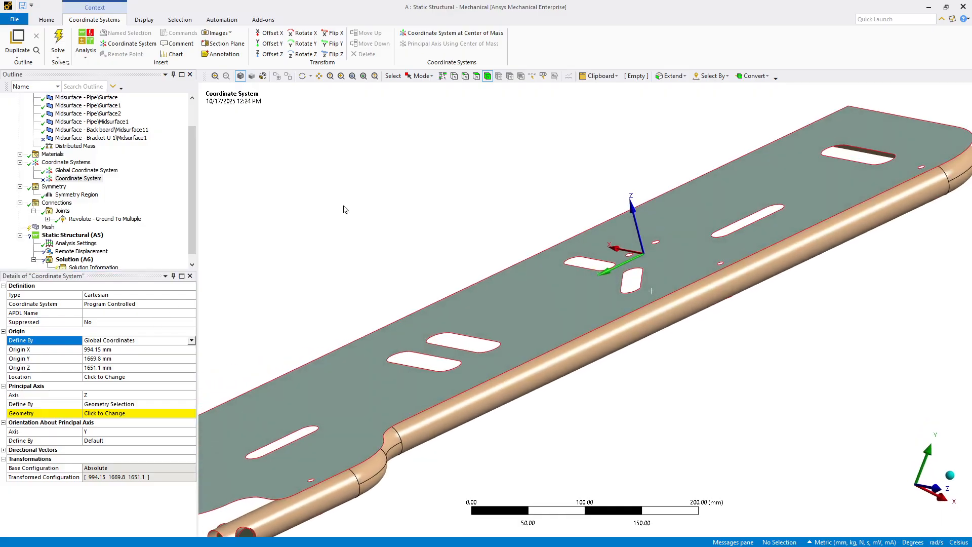
Step: Scope the local coordinate system's principal Z axis to the flat face of the backboard
click(93, 413)
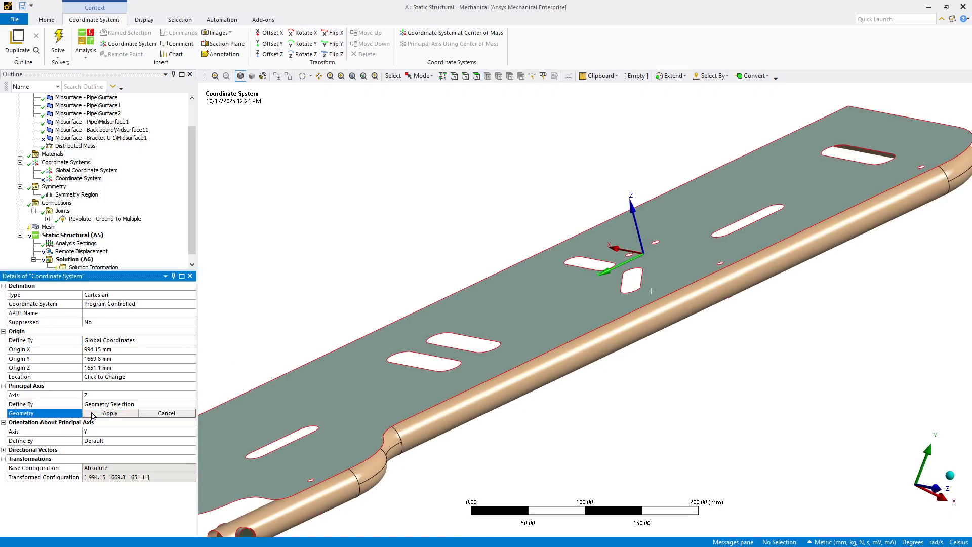
click(109, 404)
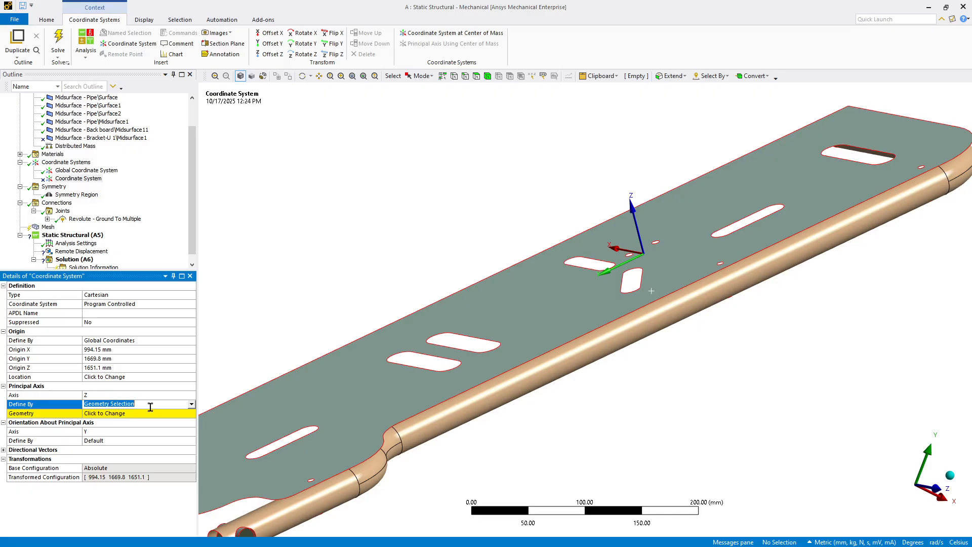
click(101, 415)
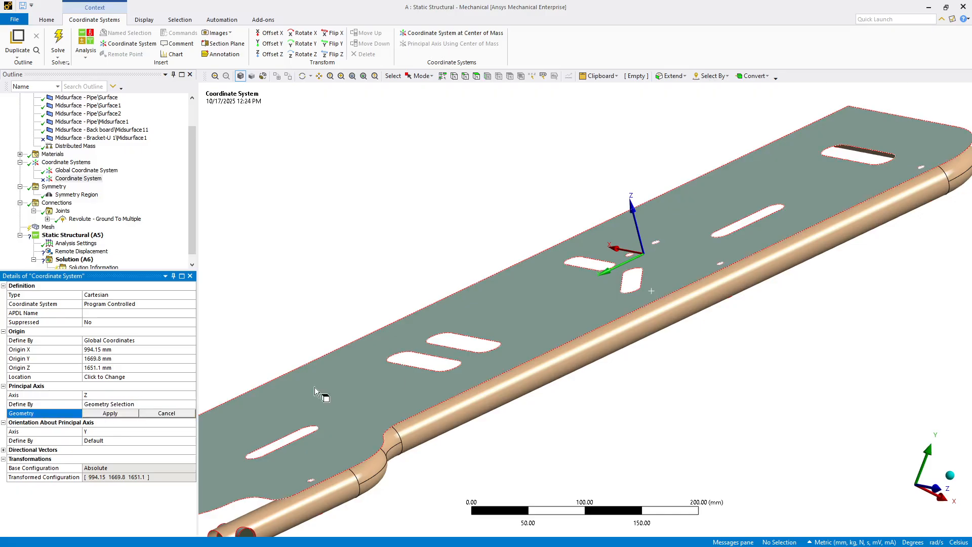
click(532, 300)
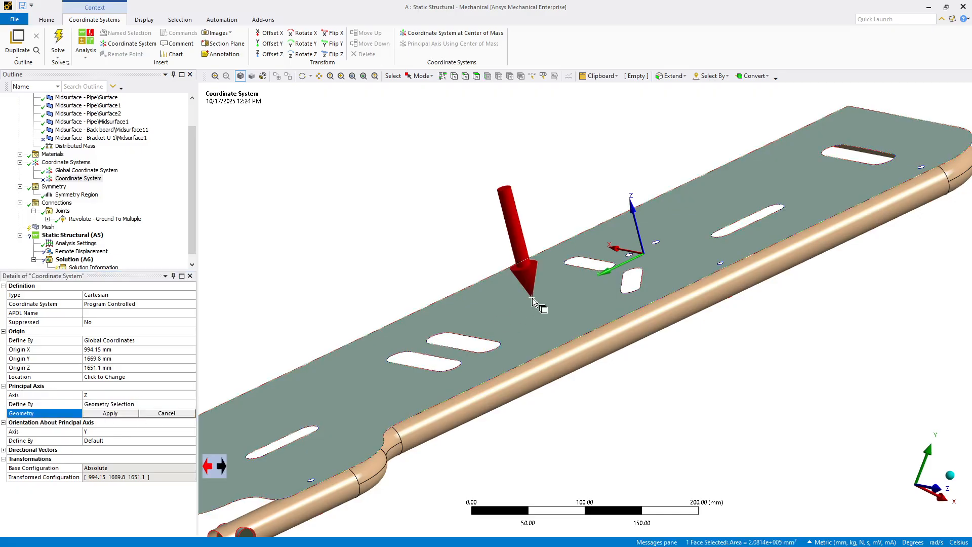
click(110, 413)
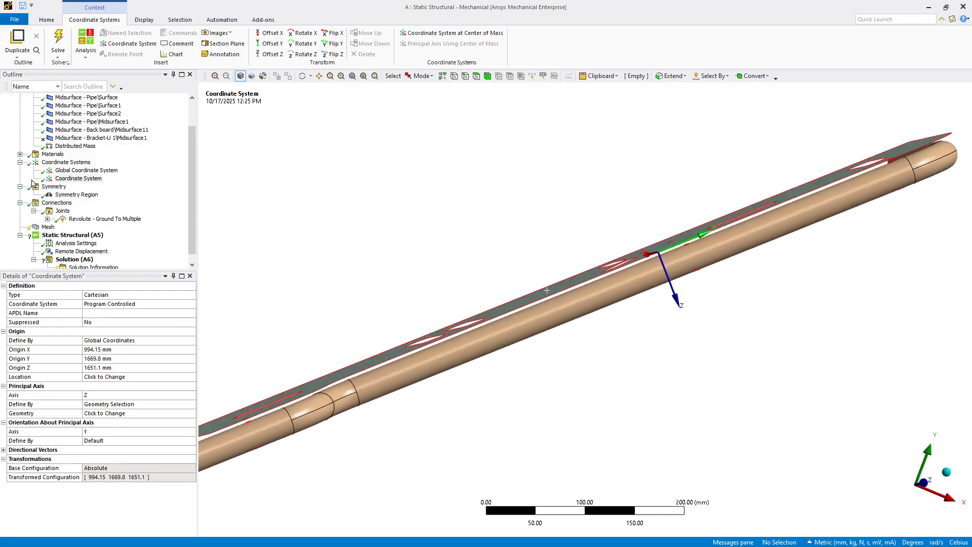
Step: Collapse the Coordinate Systems, Geometry and Symmetry branches, and review the revolute joint and the remote displacement
click(20, 162)
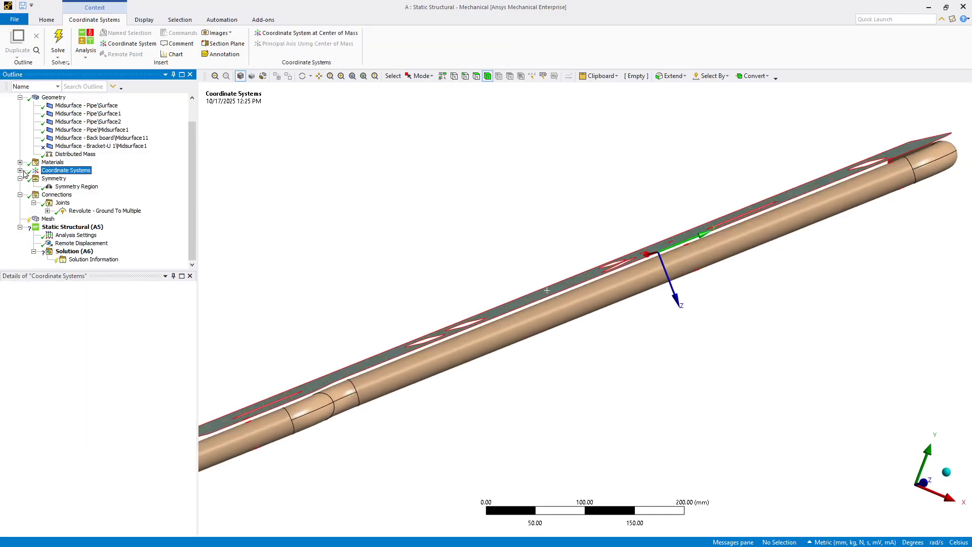
click(20, 98)
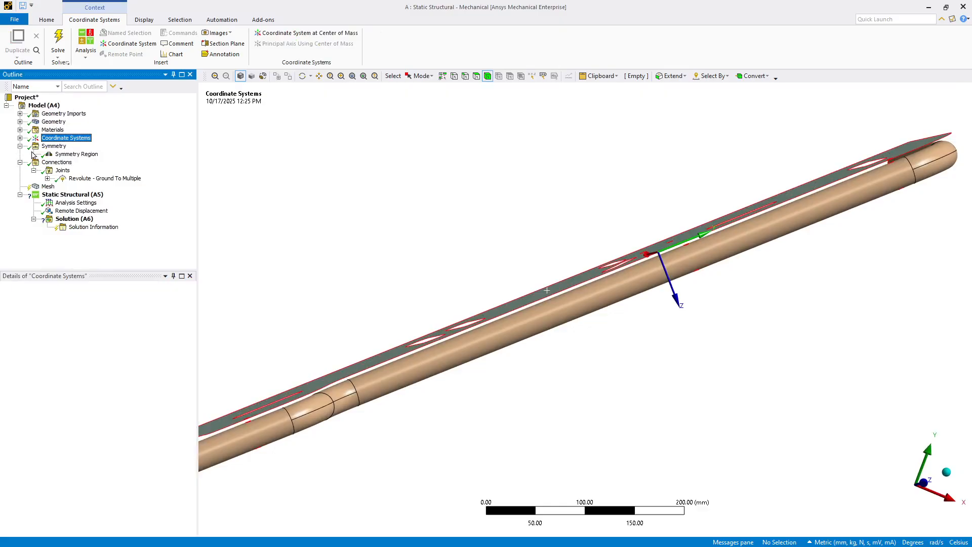
click(20, 147)
click(81, 172)
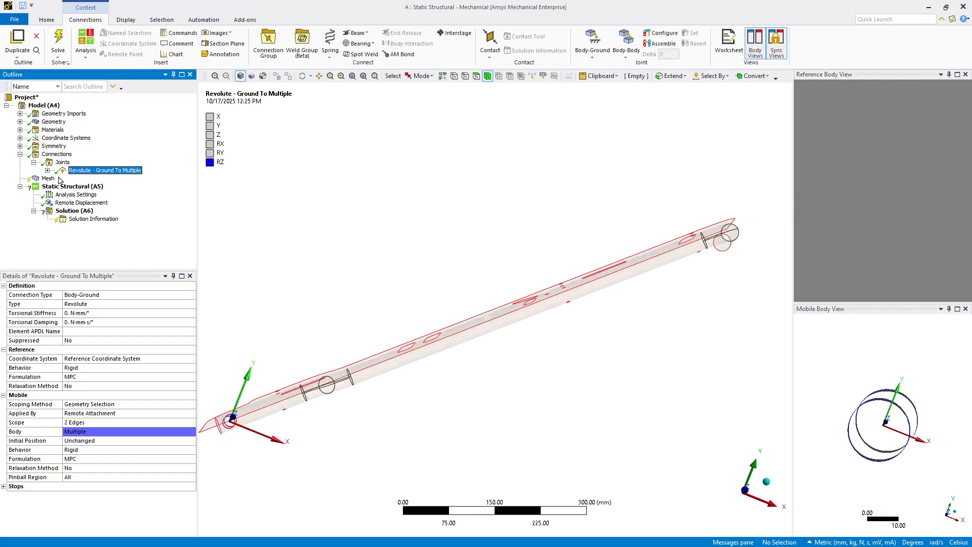
click(81, 202)
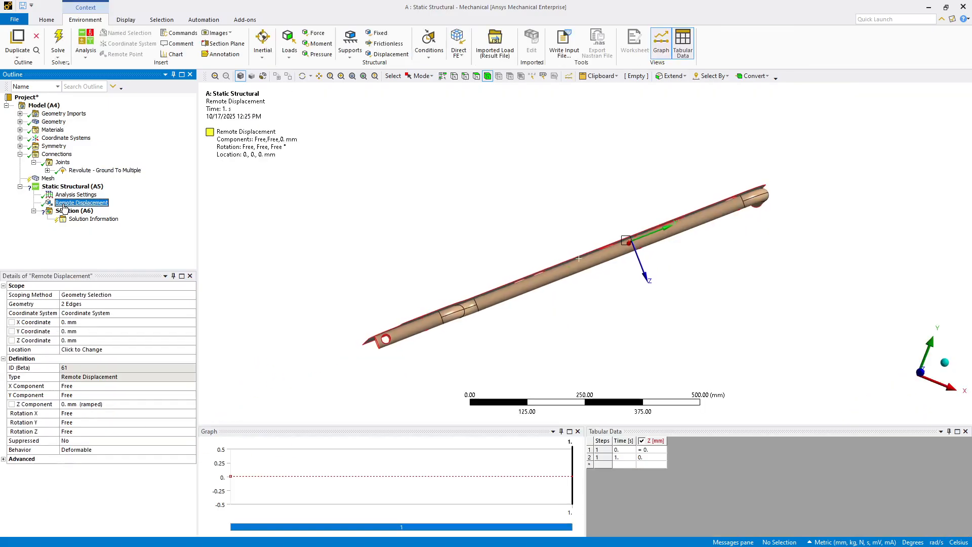
click(390, 206)
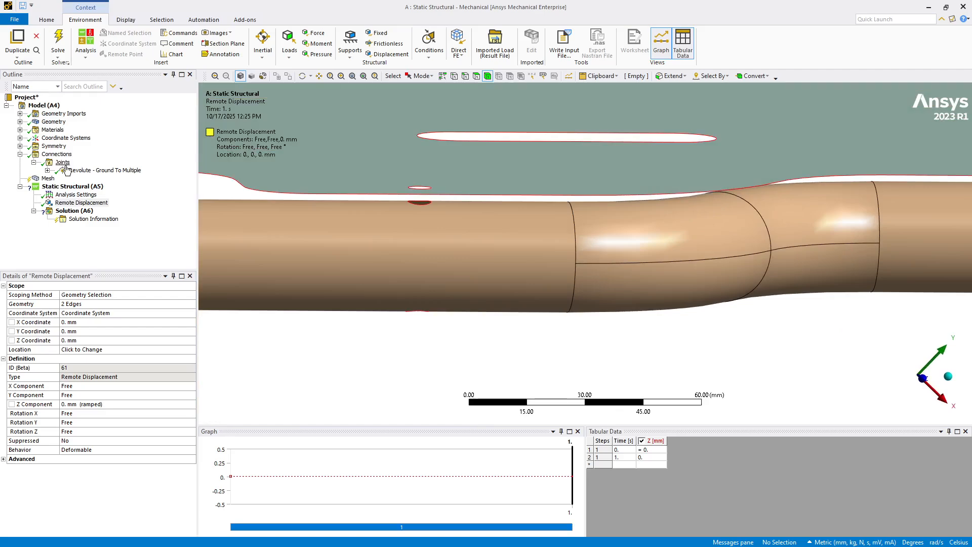
Step: Insert a fixed body-body joint and scope its reference to the backboard's small hole edge near the pipe's S-bend
right_click(62, 163)
mouse_move(135, 179)
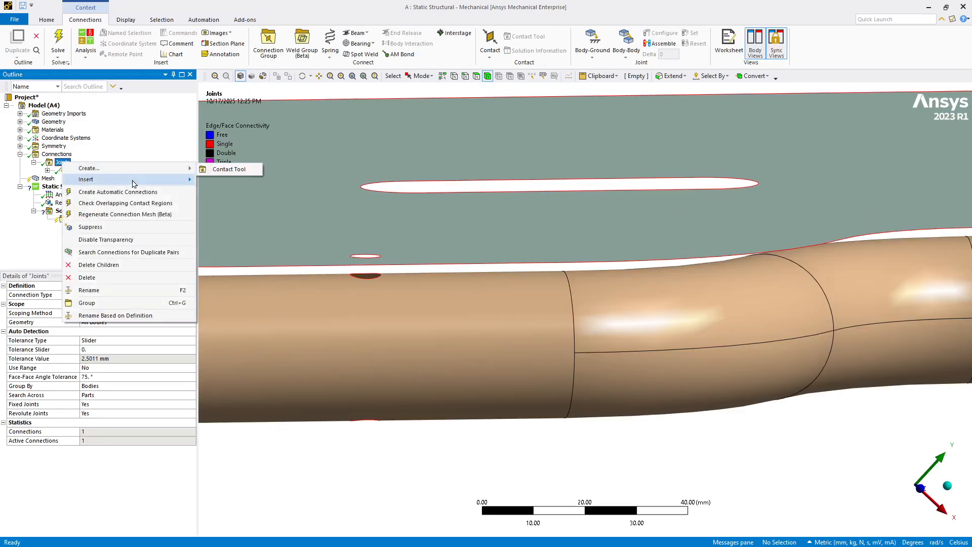
click(219, 228)
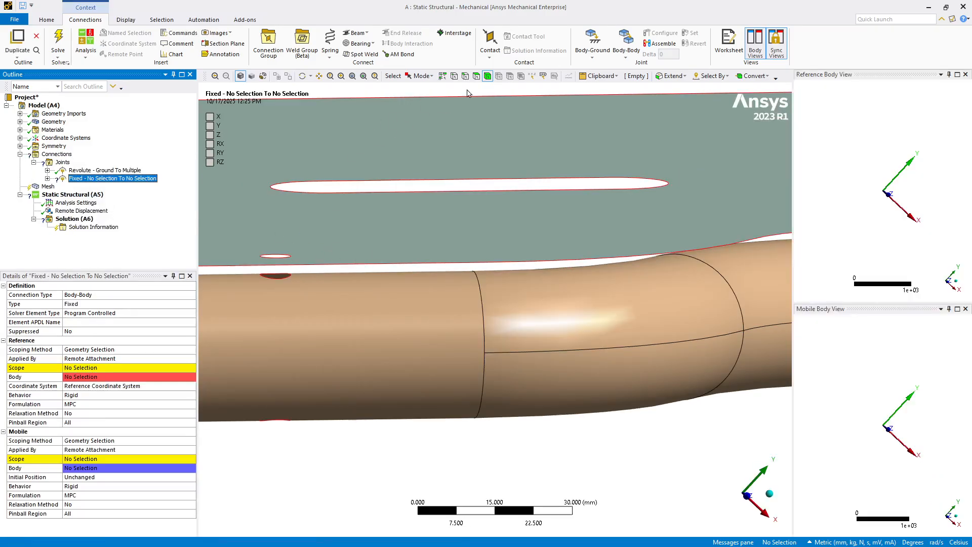
click(272, 257)
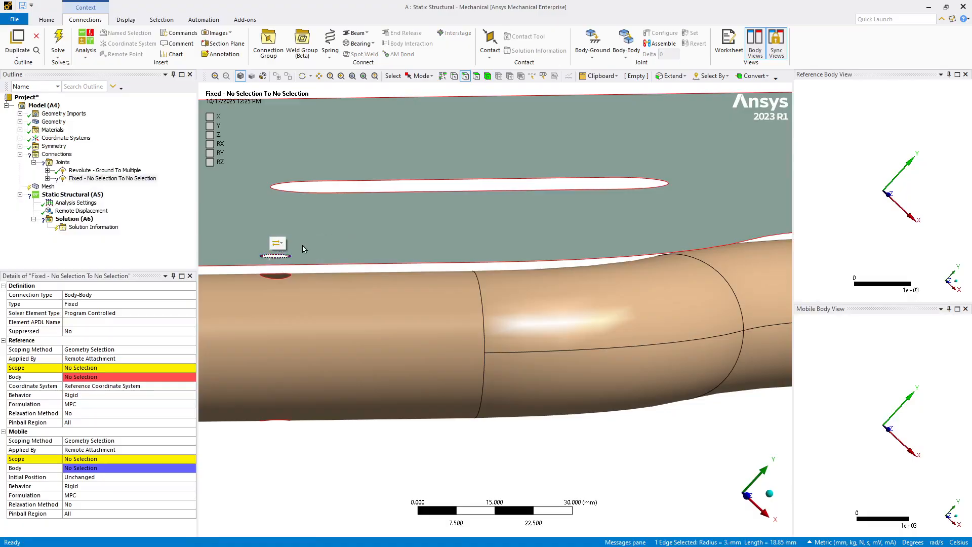
key(F3)
Step: Scope the joint's mobile side to the pipe's upper and lower hole edges beneath that backboard hole
click(279, 277)
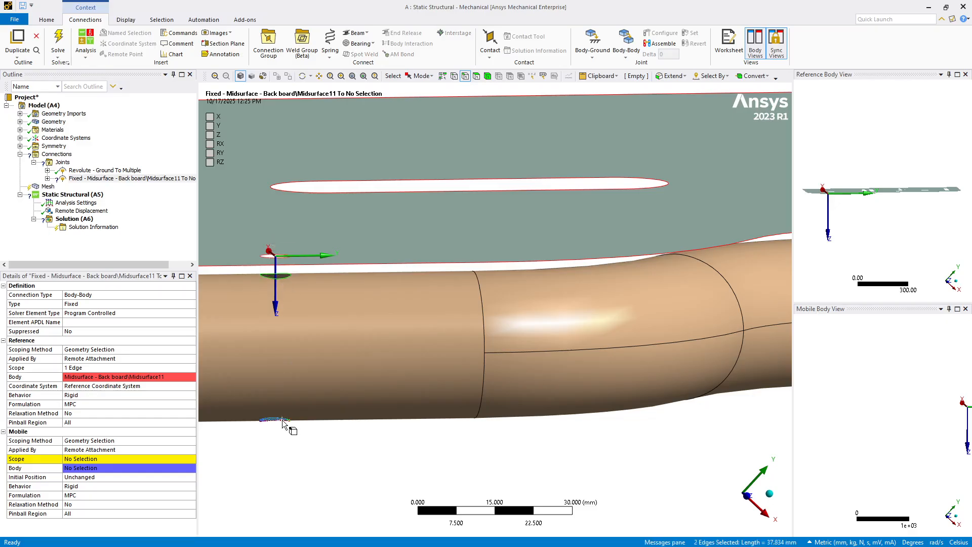
click(68, 461)
click(71, 459)
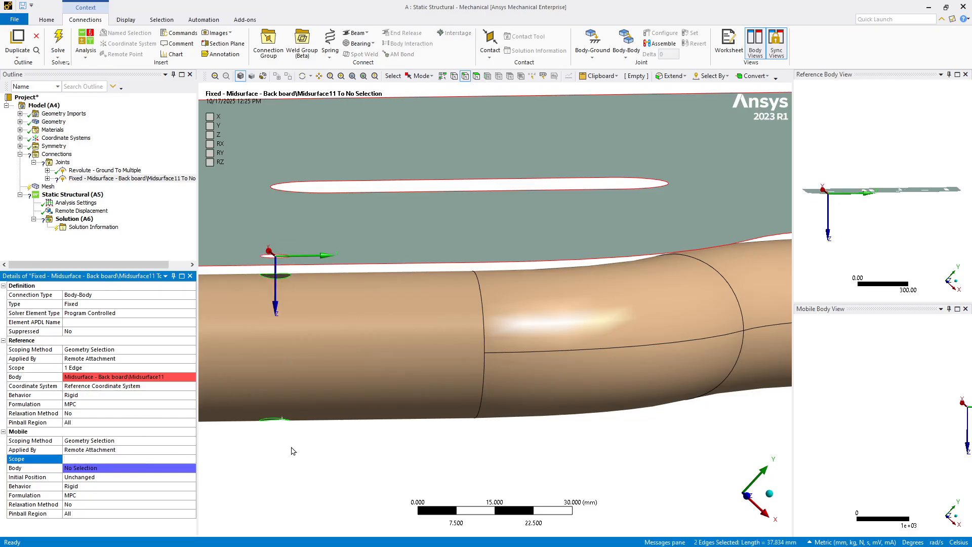
Step: Insert a second fixed body-body joint and scope its reference to the small hole edge midway along the backboard's pipe side
scroll(293, 451, down, 5)
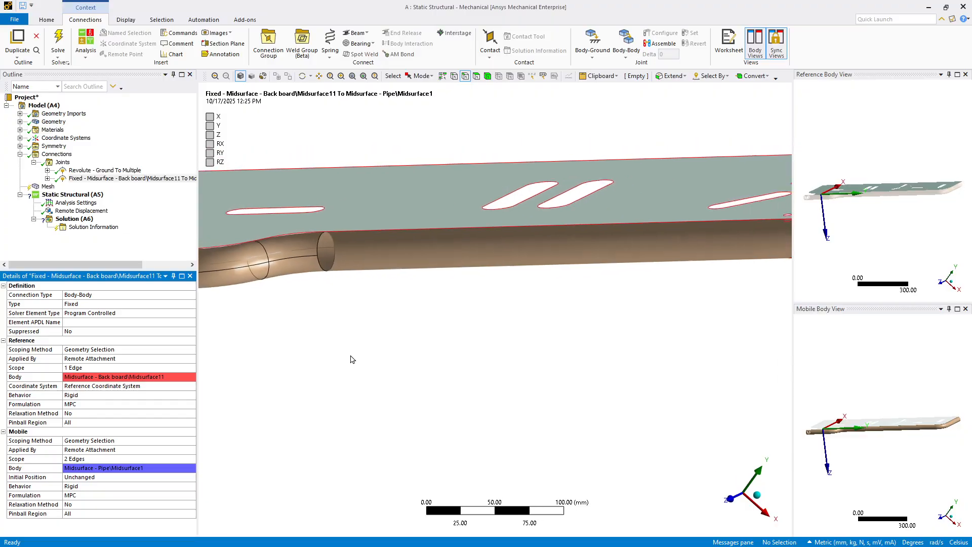
scroll(353, 359, up, 5)
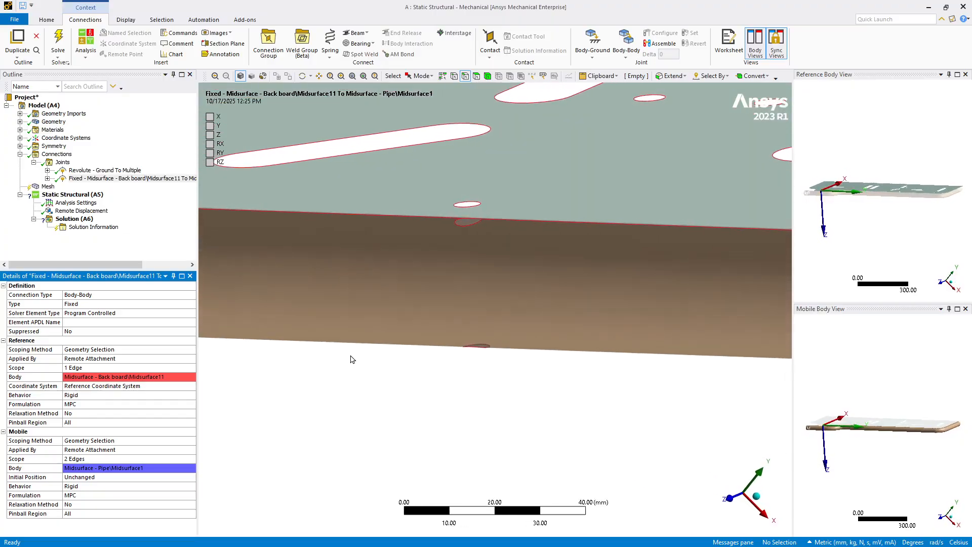
right_click(122, 178)
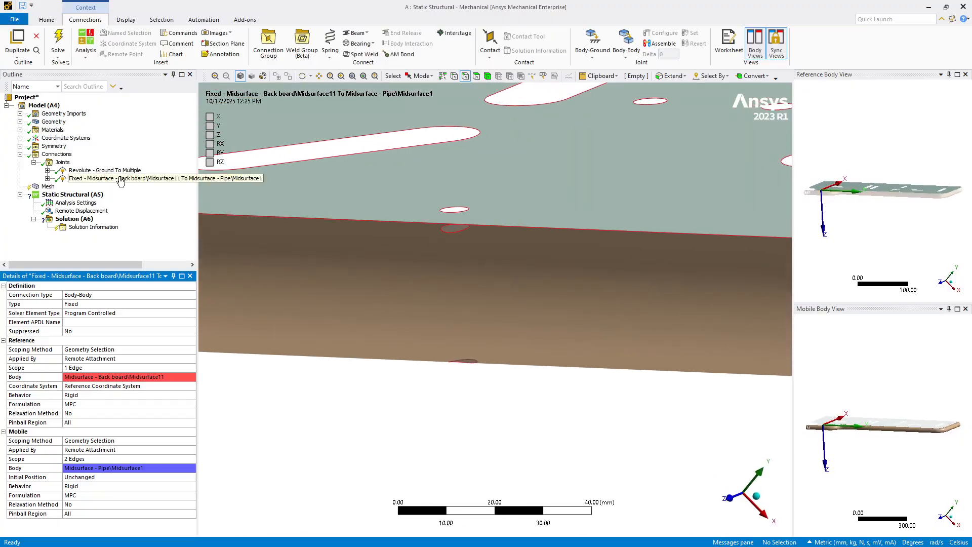
mouse_move(130, 182)
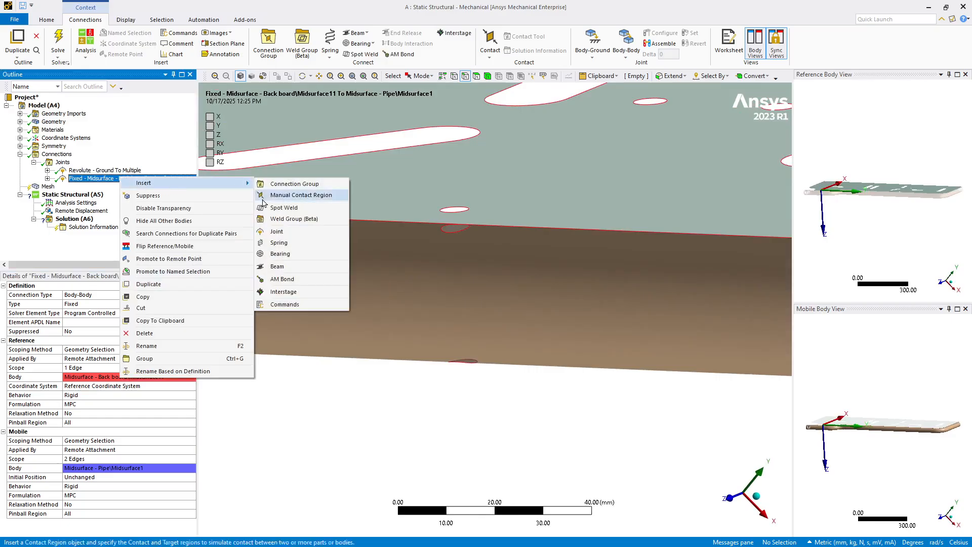
click(225, 232)
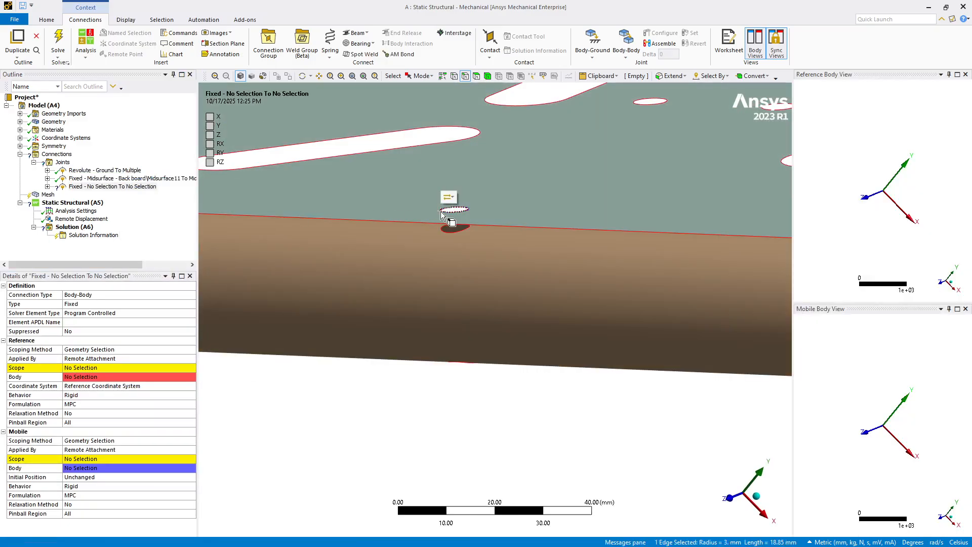
click(440, 211)
click(494, 198)
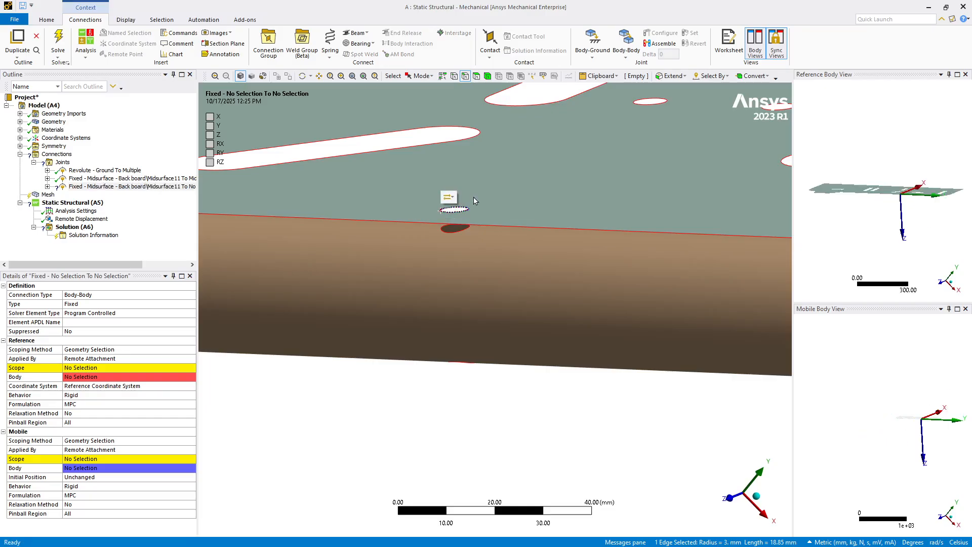
Step: Scope the second fixed joint's mobile side to the pipe's two hole edges below the backboard's middle hole
click(454, 236)
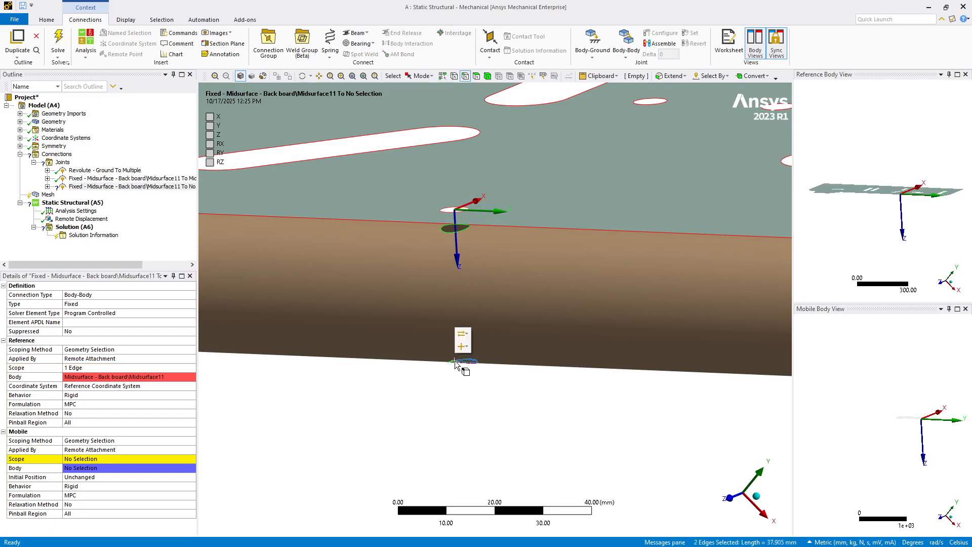
click(461, 346)
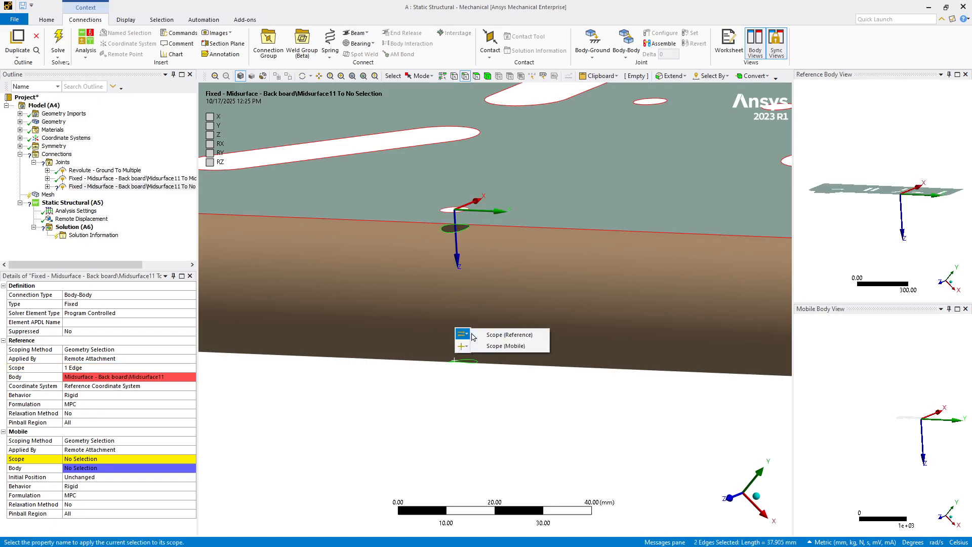
click(499, 351)
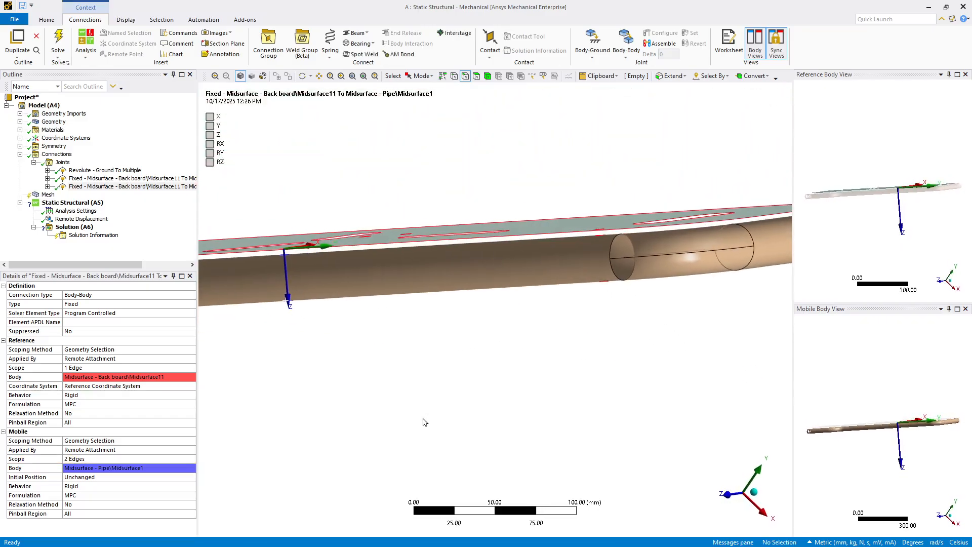
Step: Insert a third fixed body-body joint and scope its reference to the backboard's small hole edge near the pipe's far-end bend
right_click(99, 188)
mouse_move(196, 193)
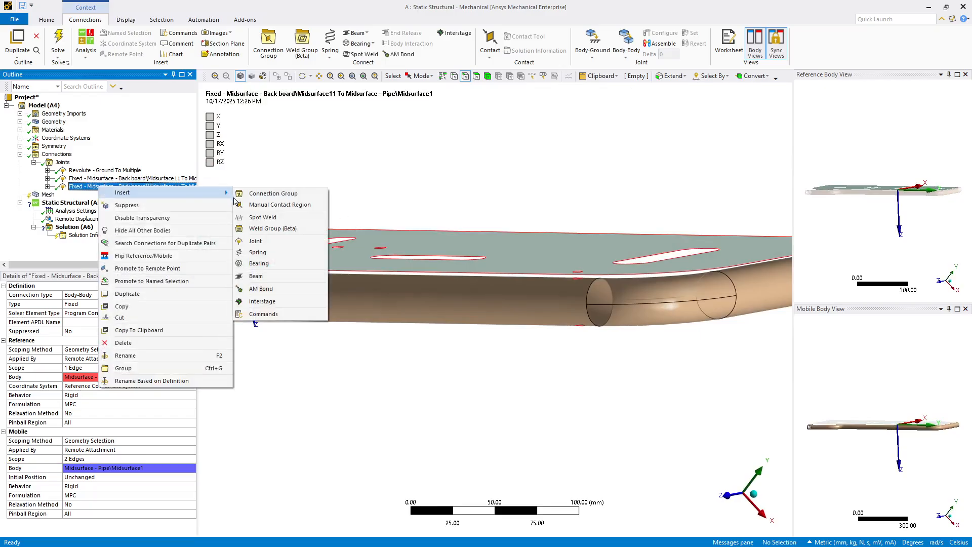
click(251, 241)
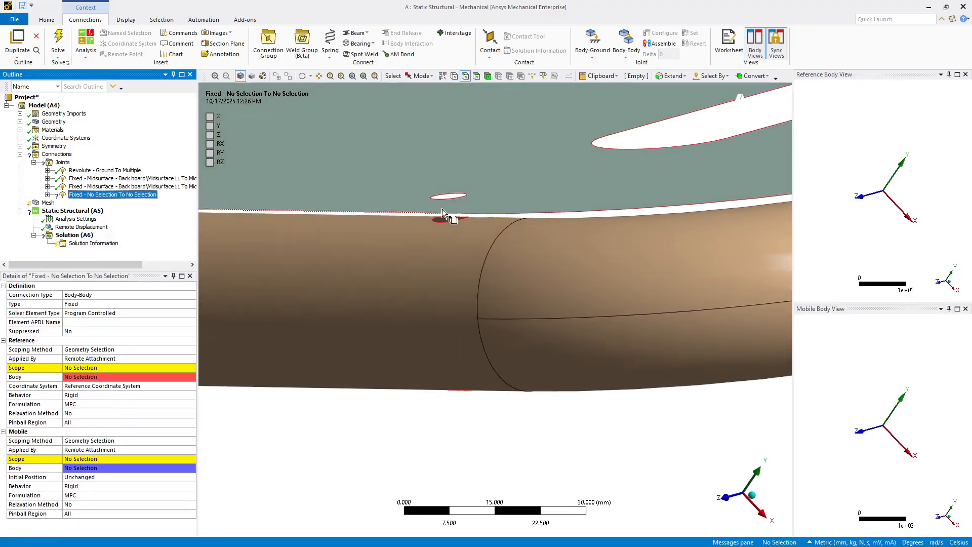
click(447, 196)
click(454, 187)
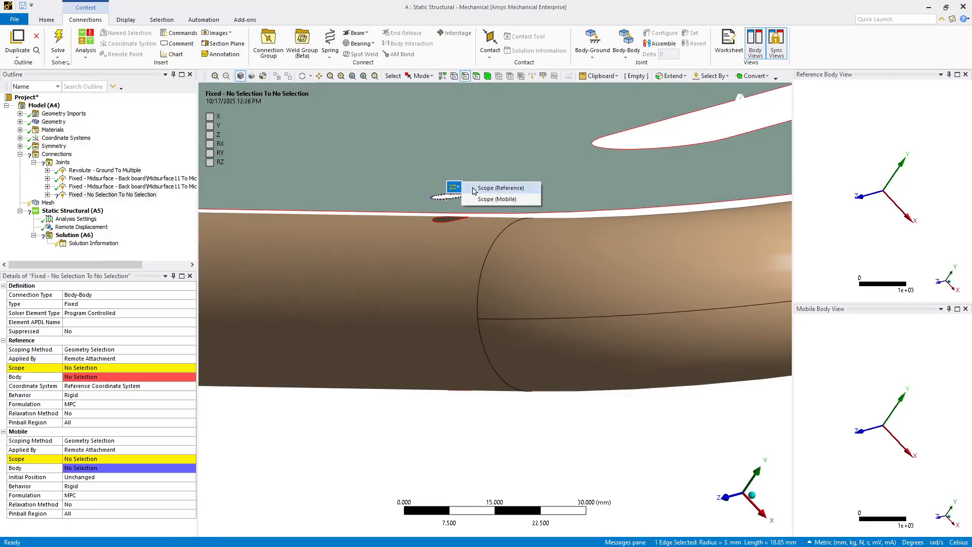
click(500, 188)
Step: Scope the third fixed joint's mobile side to the pipe's upper and lower hole edges beneath that backboard hole
click(447, 220)
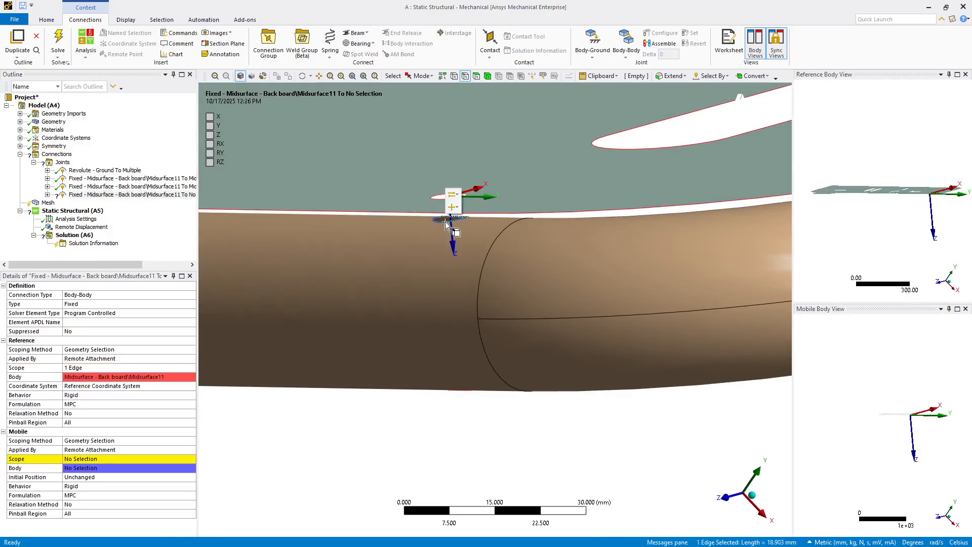
ctrl+click(458, 388)
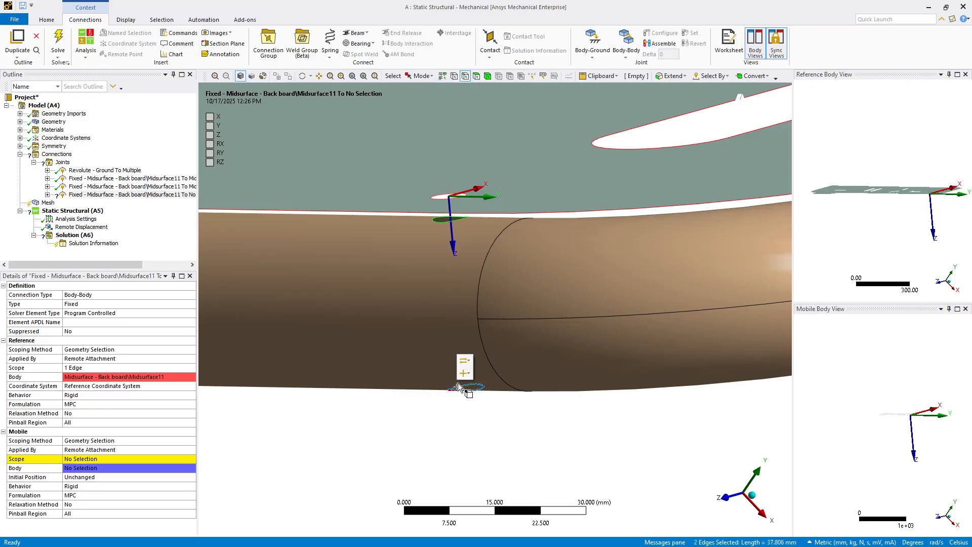
click(462, 368)
click(483, 373)
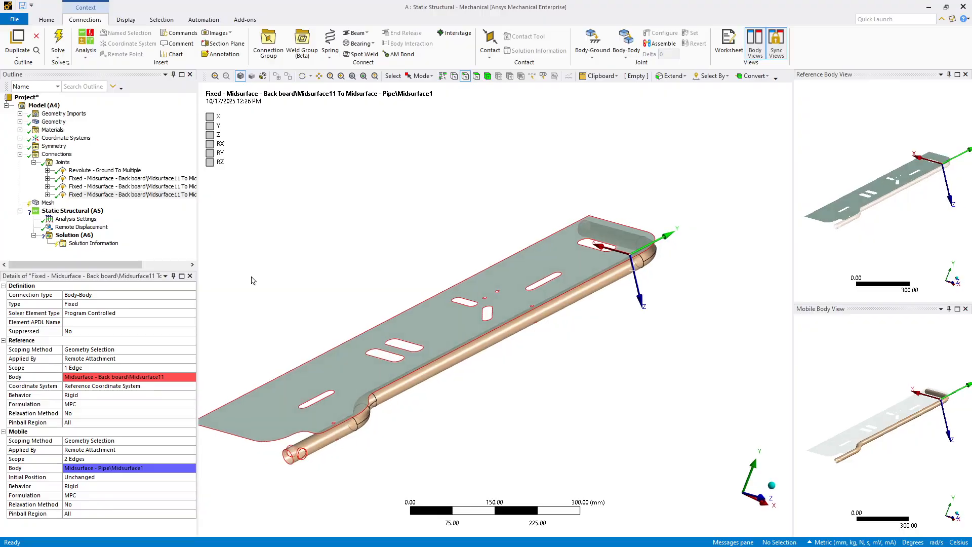
Step: Add an inertial acceleration load to the static structural analysis and define it by components
click(63, 211)
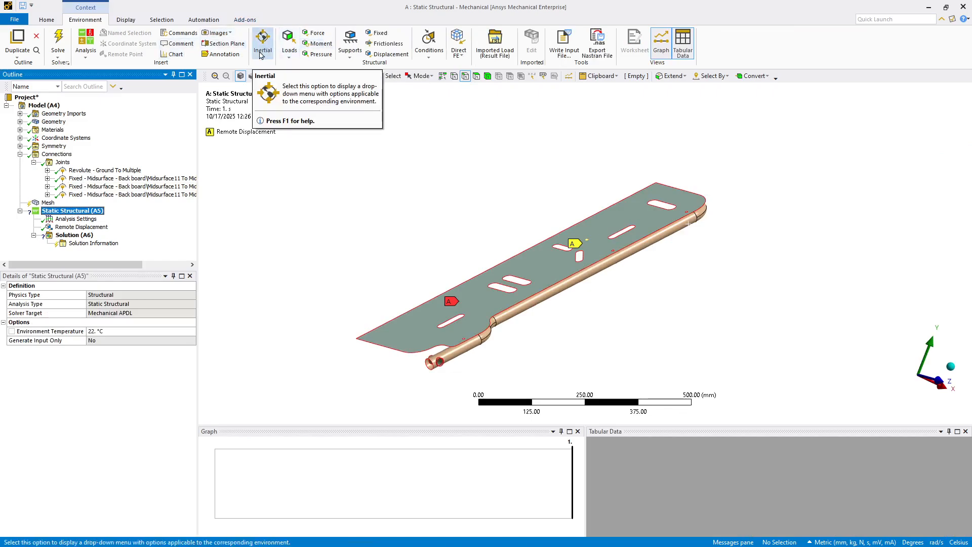
click(261, 48)
click(268, 65)
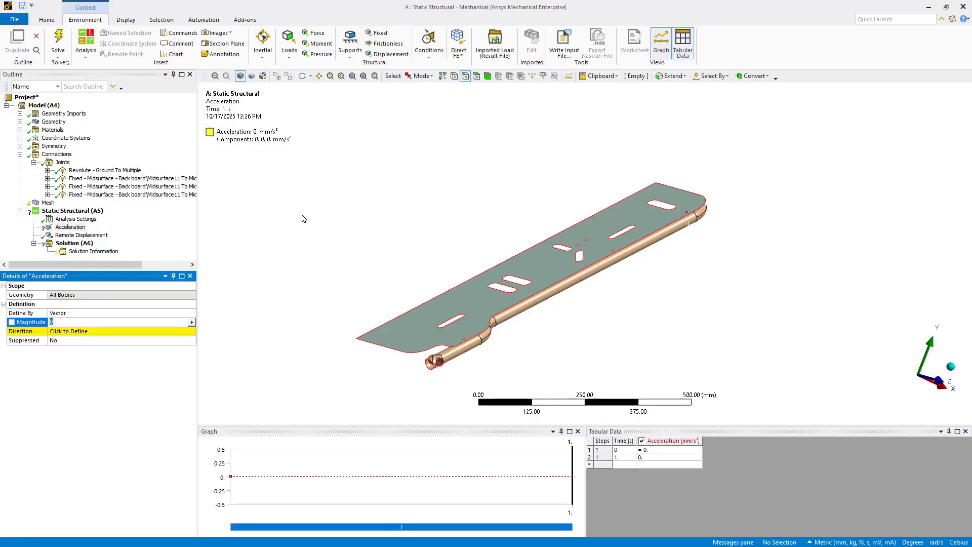
click(191, 323)
click(193, 314)
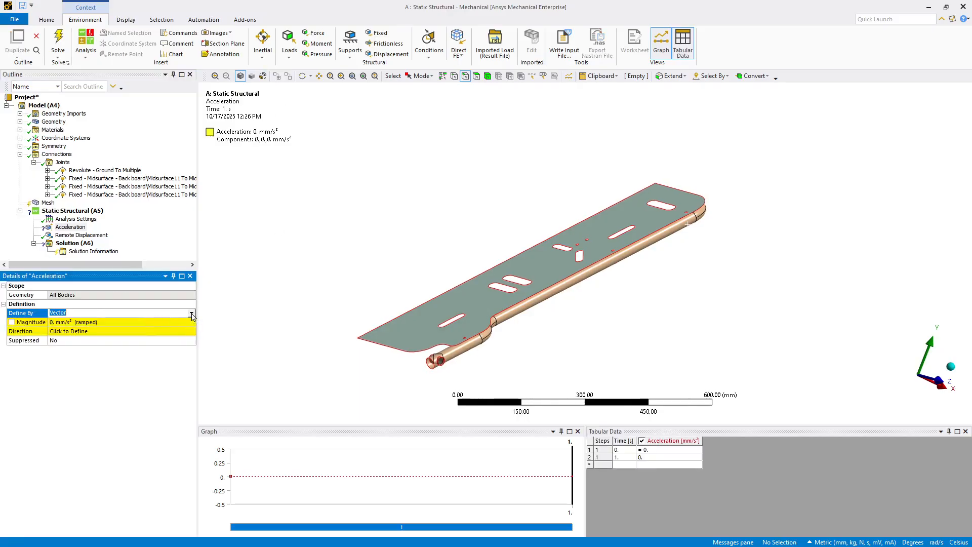
click(193, 314)
click(161, 321)
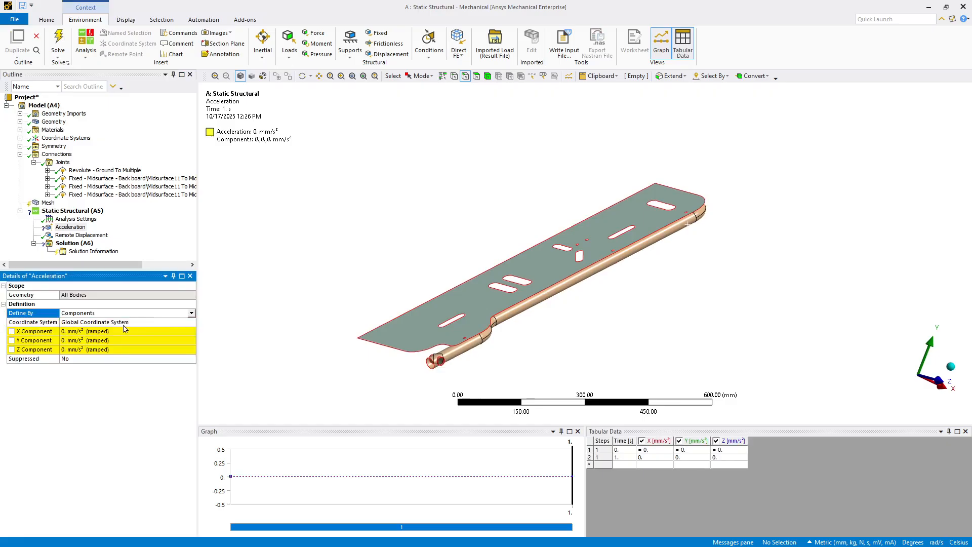
Step: Set the acceleration's Y component to 9800 mm/s² in the global coordinate system and check its direction on the model
click(88, 341)
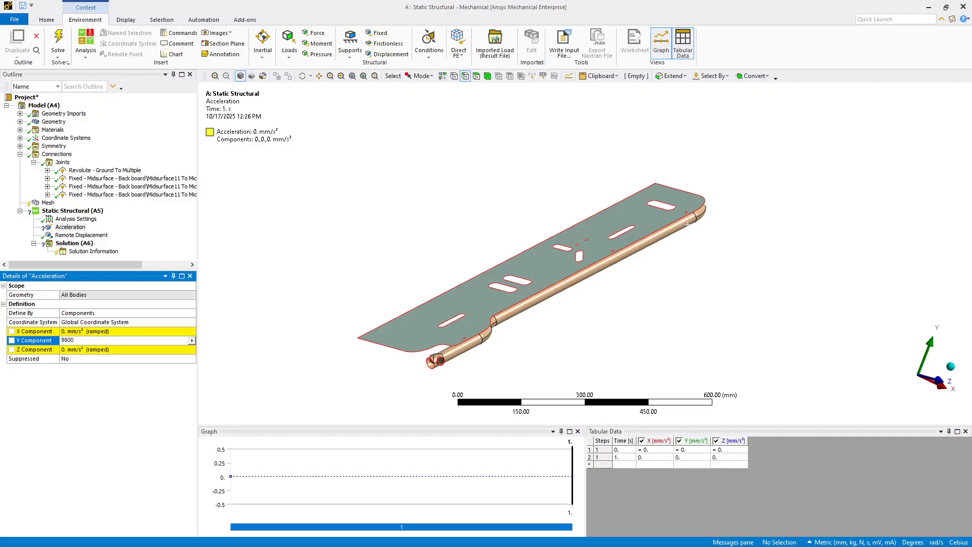
key(Return)
middle_drag(330, 306, 342, 296)
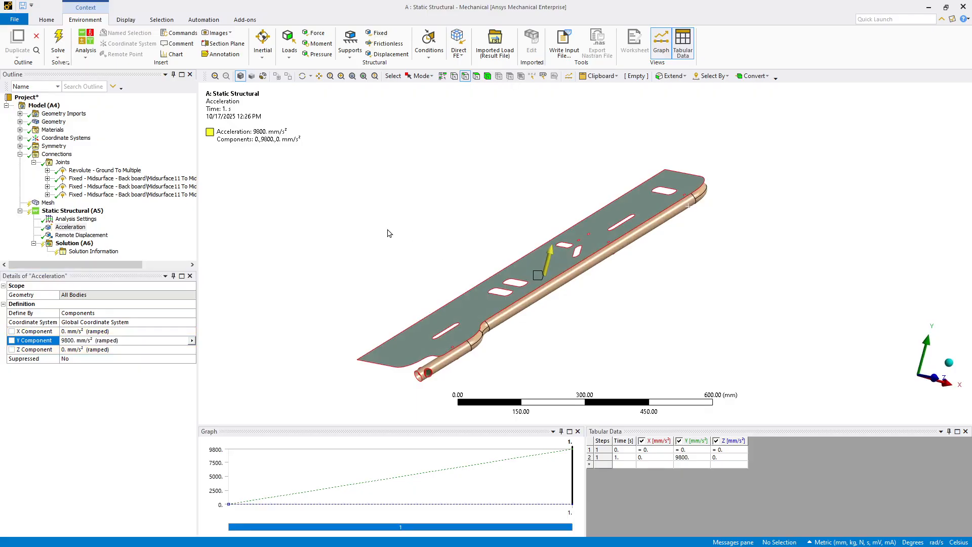
scroll(388, 233, up, 1)
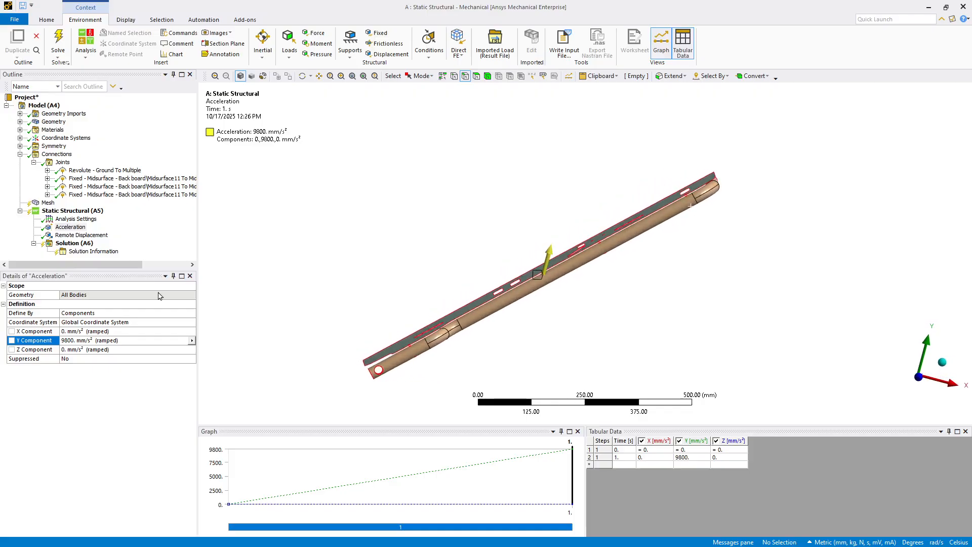
Step: Set the global mesh element size to 4 mm and generate the mesh
click(13, 231)
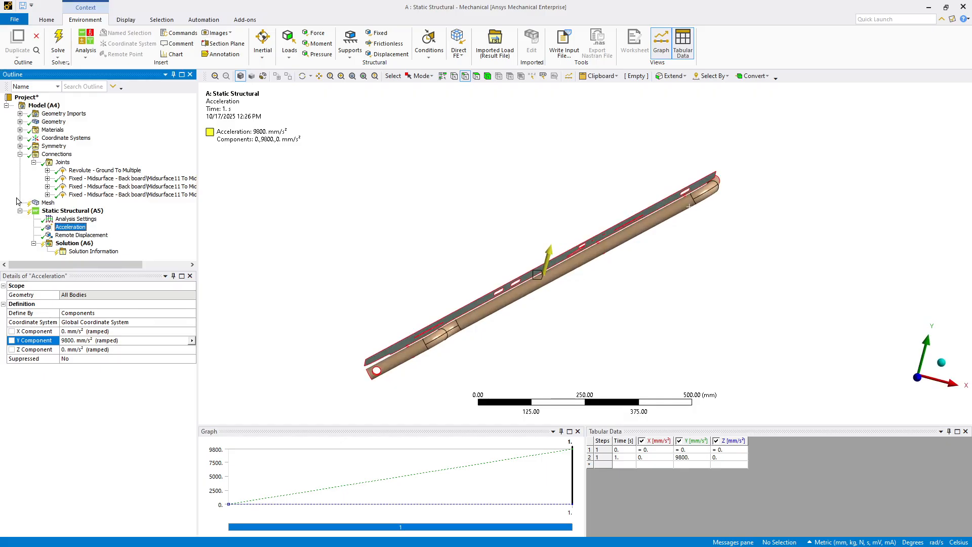
click(33, 162)
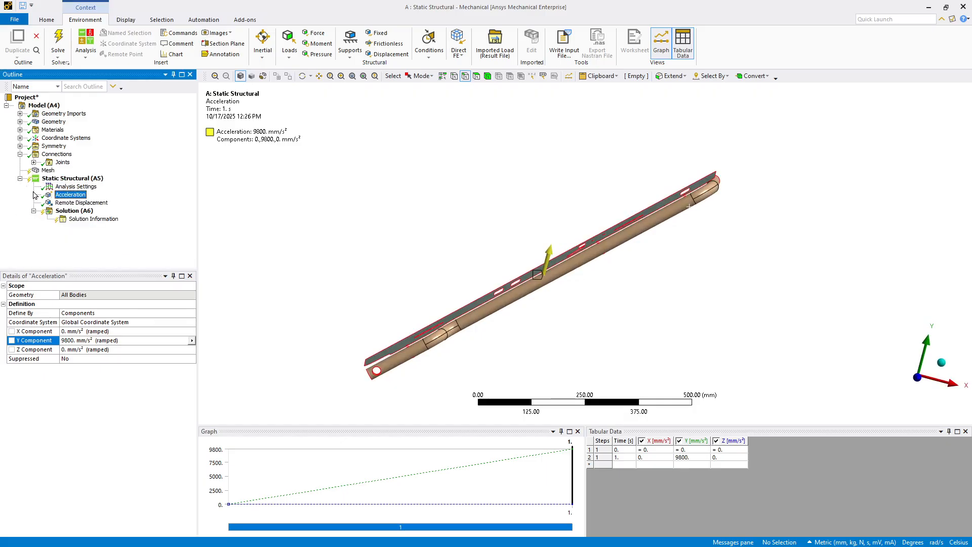
click(47, 171)
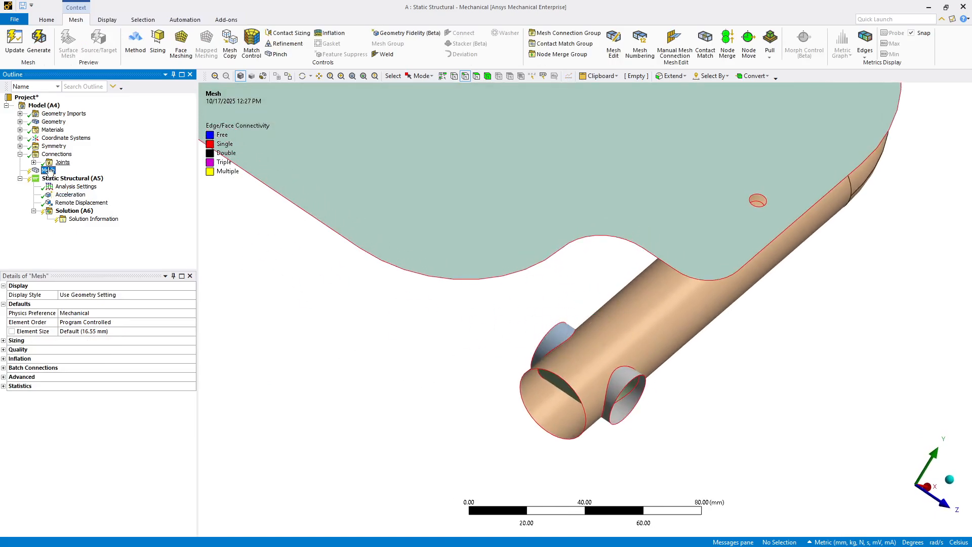
click(49, 170)
right_click(50, 172)
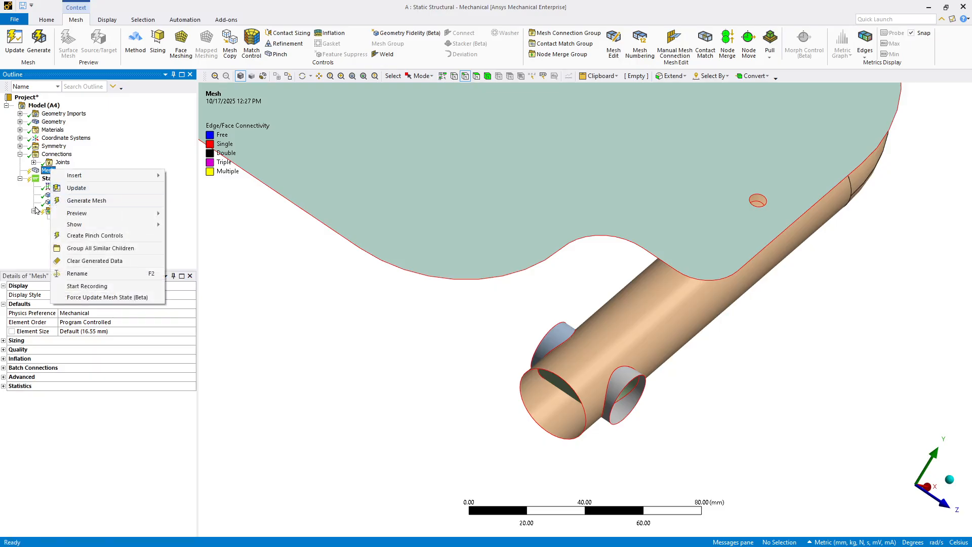
click(30, 242)
click(66, 330)
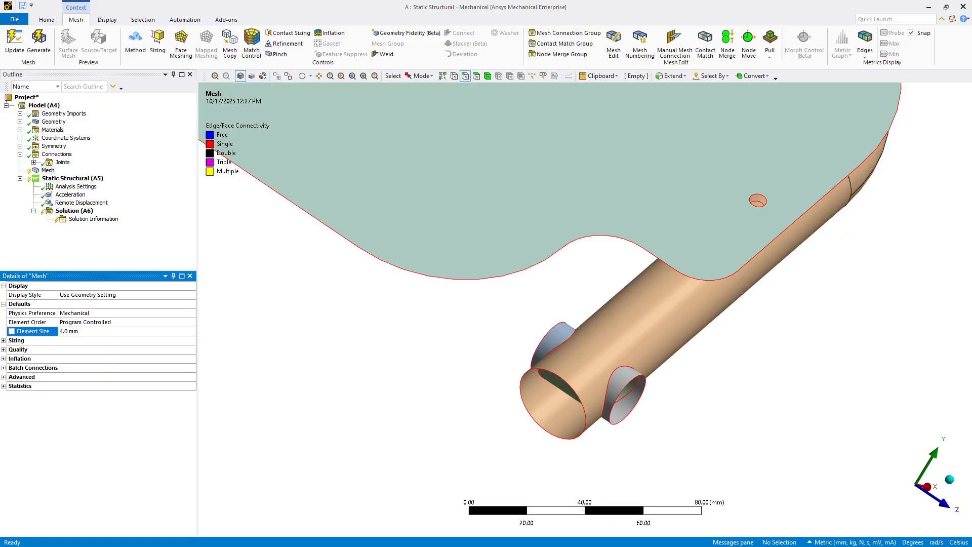
right_click(49, 171)
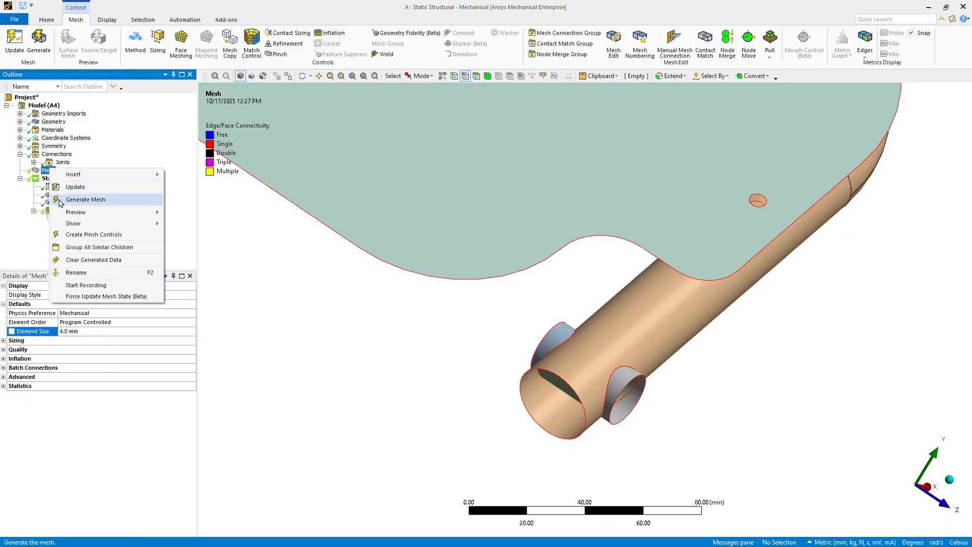
click(85, 200)
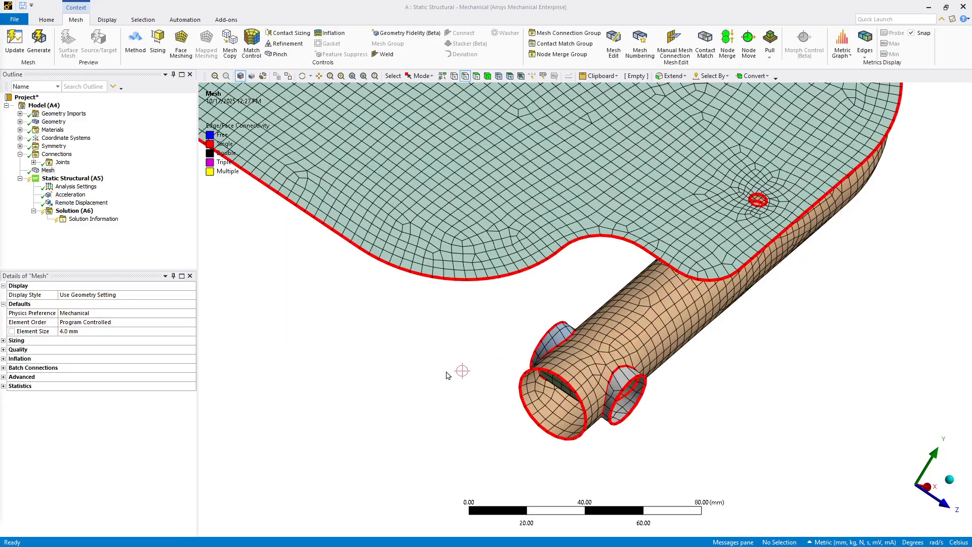
Step: Insert a node merge group for all bodies and set its tolerance value to 1 mm
scroll(583, 468, up, 2)
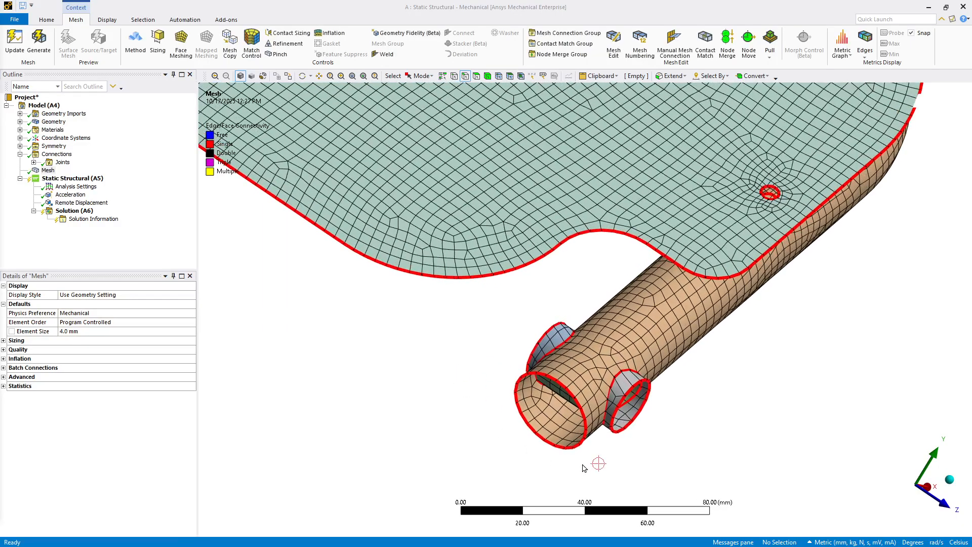
scroll(602, 479, up, 2)
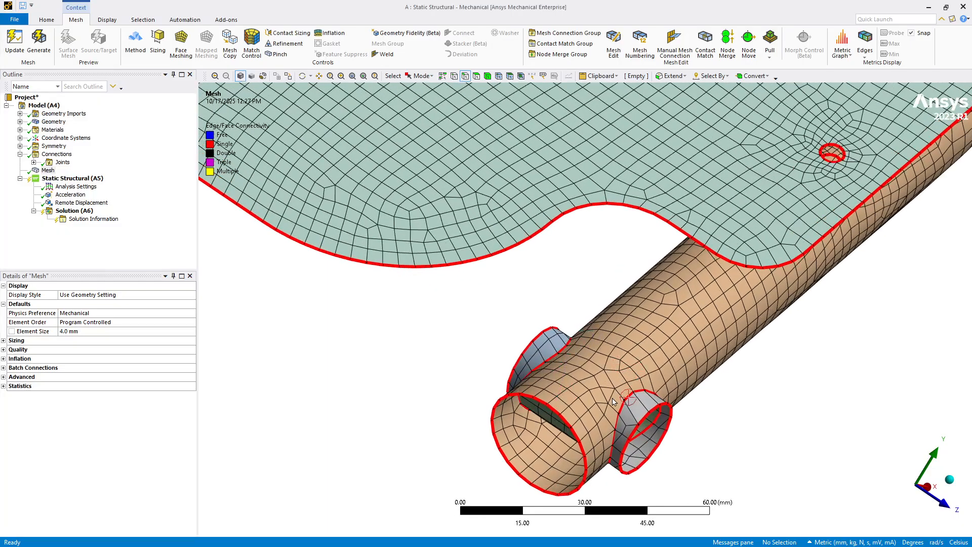
middle_drag(613, 401, 590, 408)
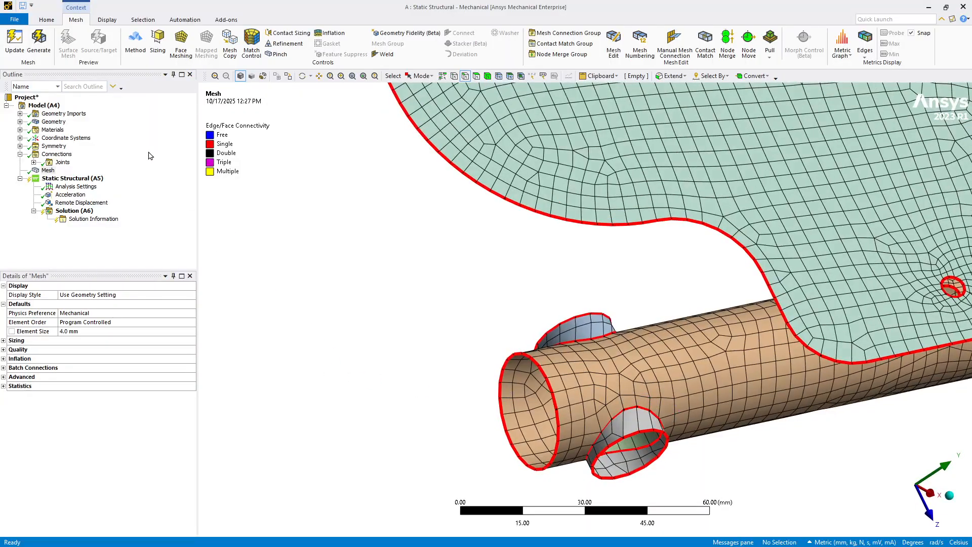
right_click(48, 170)
mouse_move(125, 181)
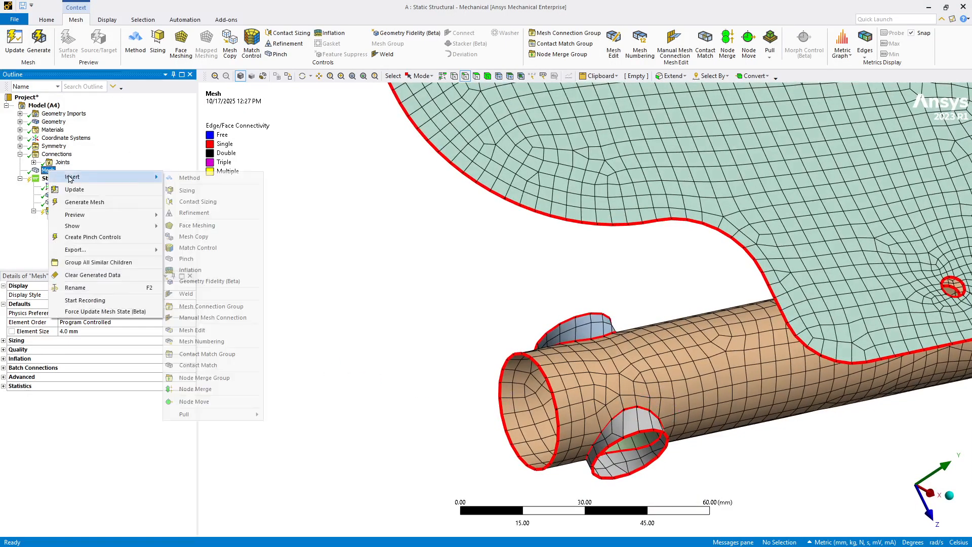
click(208, 378)
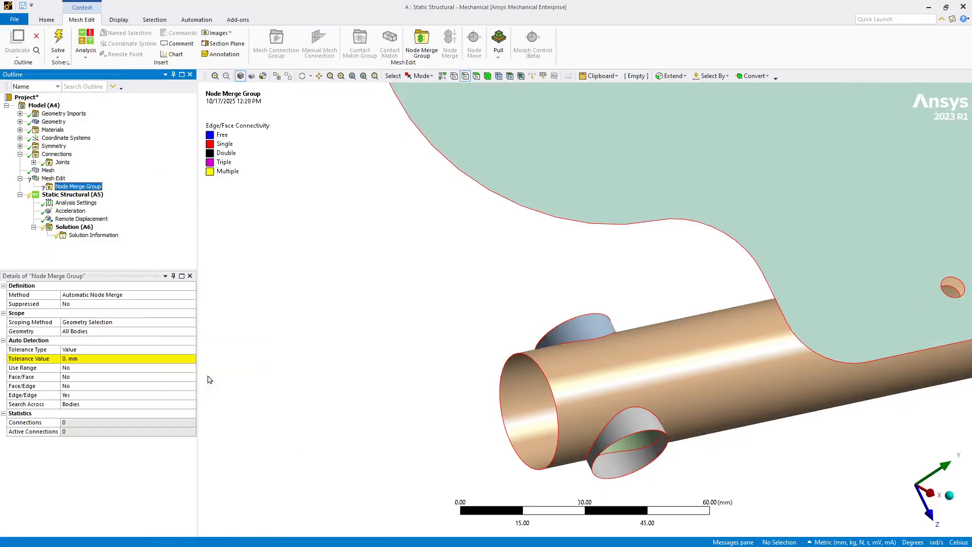
click(63, 358)
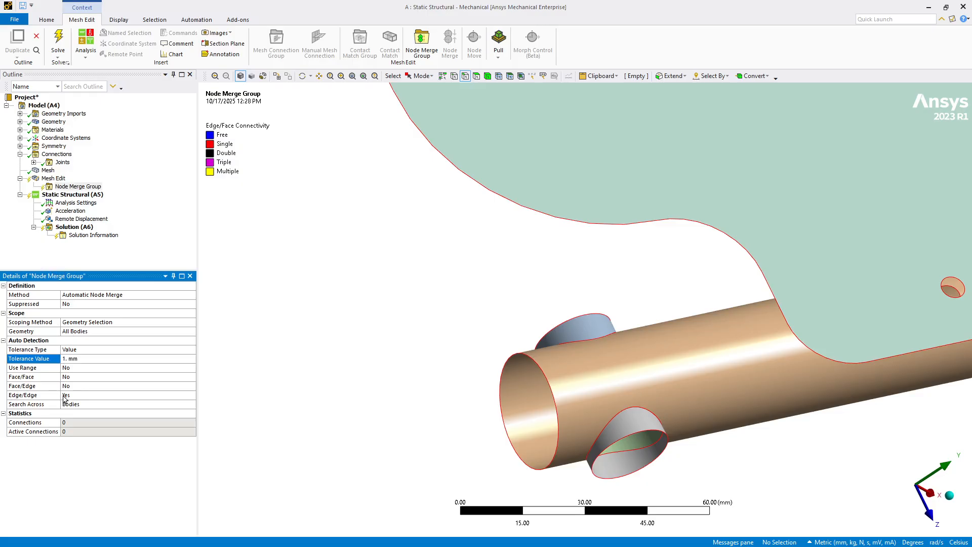
Step: Generate the node merge and examine the mesh's edge connectivity where the short tube pieces meet the pipe end
right_click(72, 186)
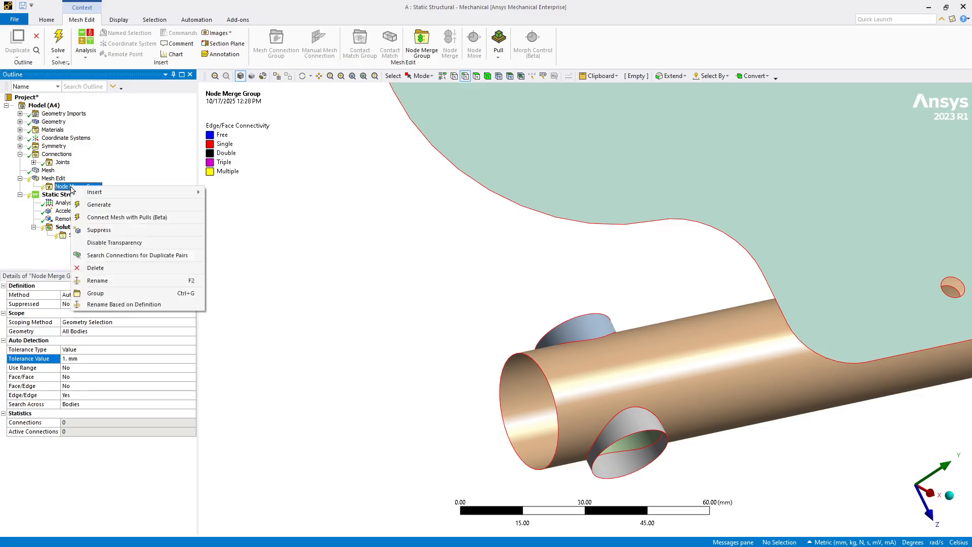
click(151, 208)
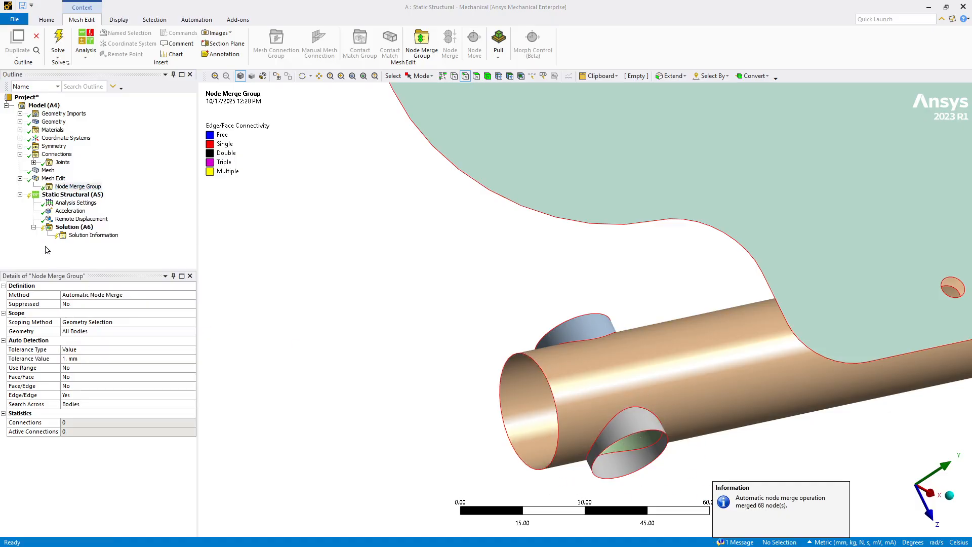
click(47, 170)
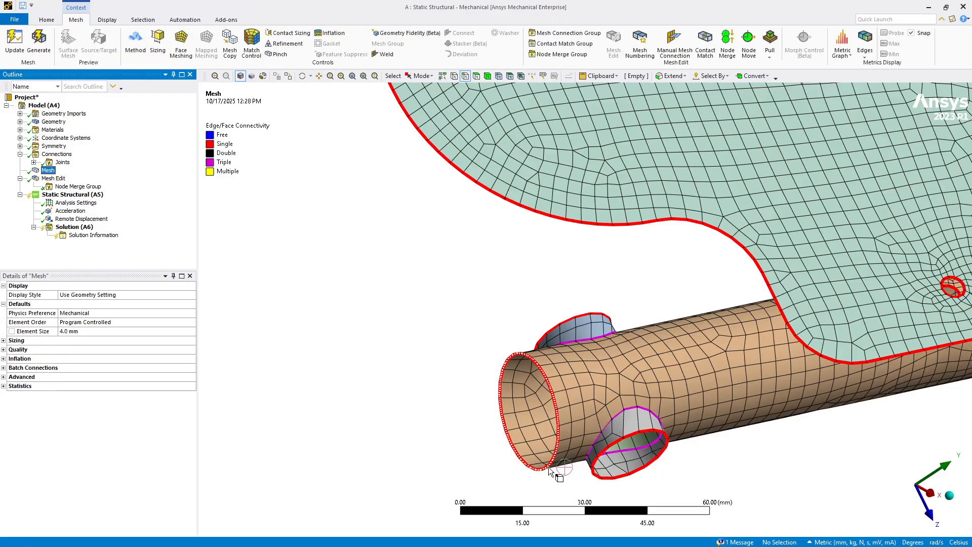
middle_drag(562, 473, 473, 387)
middle_drag(410, 291, 367, 299)
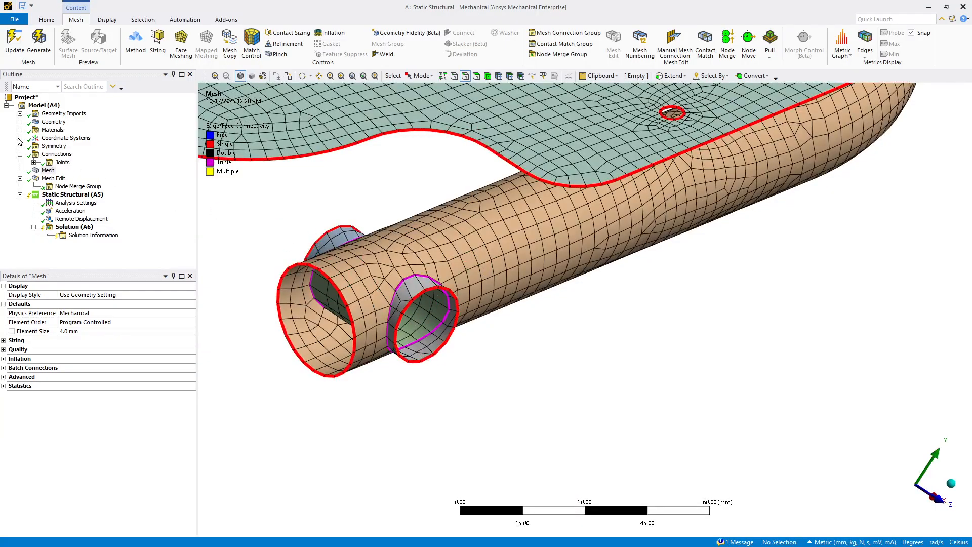
Step: Extend the revolute ground joint's mobile scope to limits so it covers the complete outer rim edges of both short tube pieces
click(34, 161)
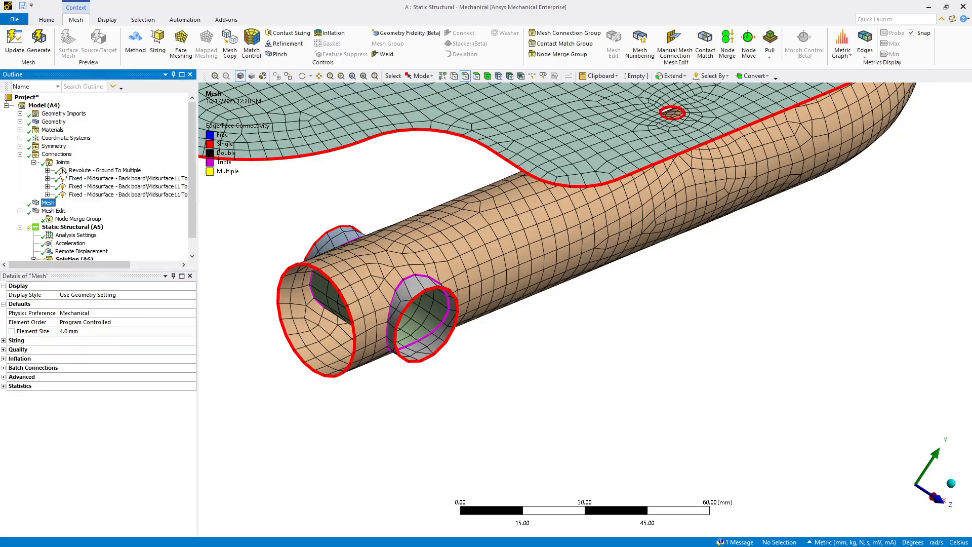
click(71, 171)
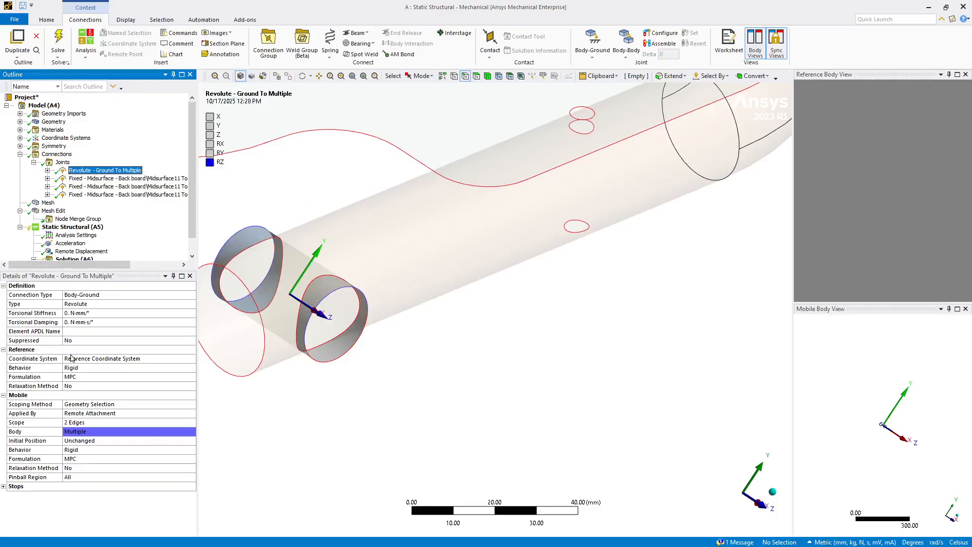
click(69, 423)
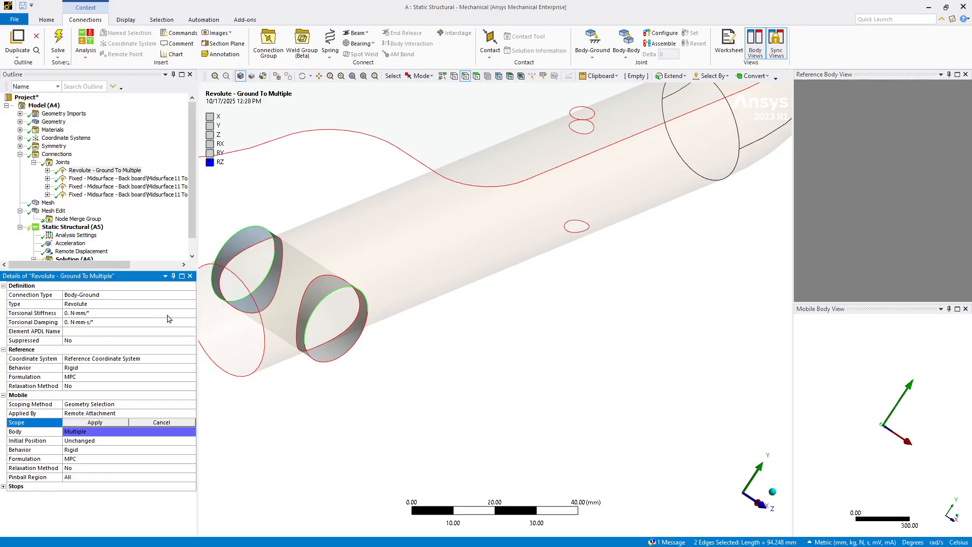
click(671, 76)
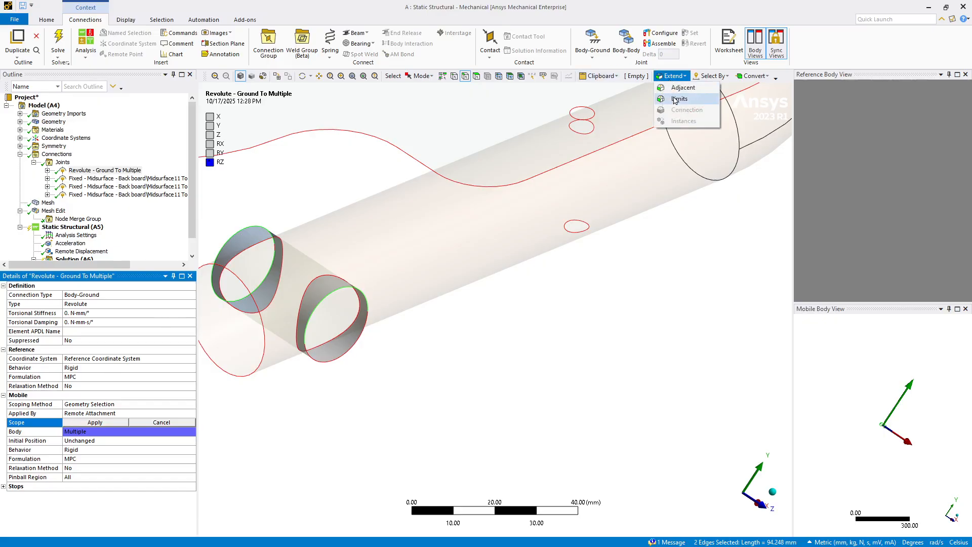
click(678, 99)
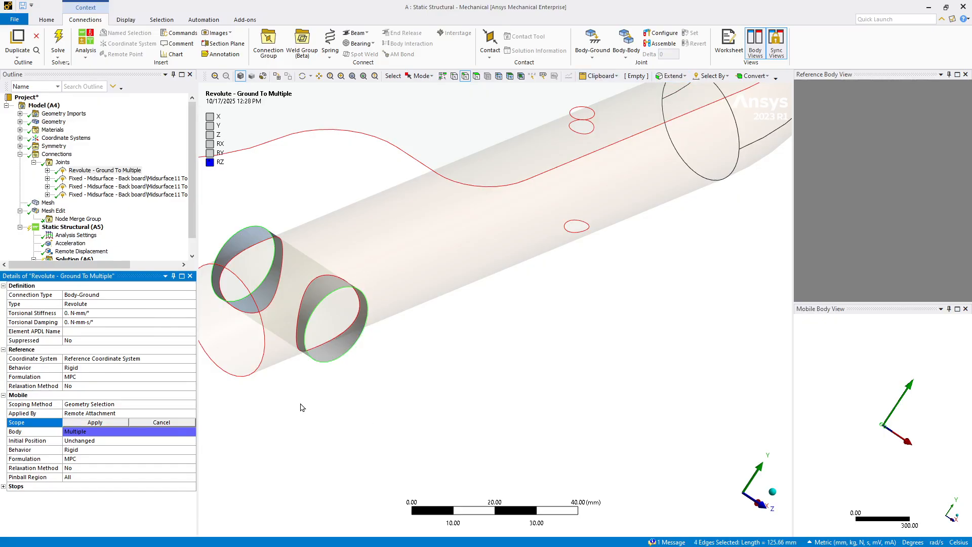
click(75, 422)
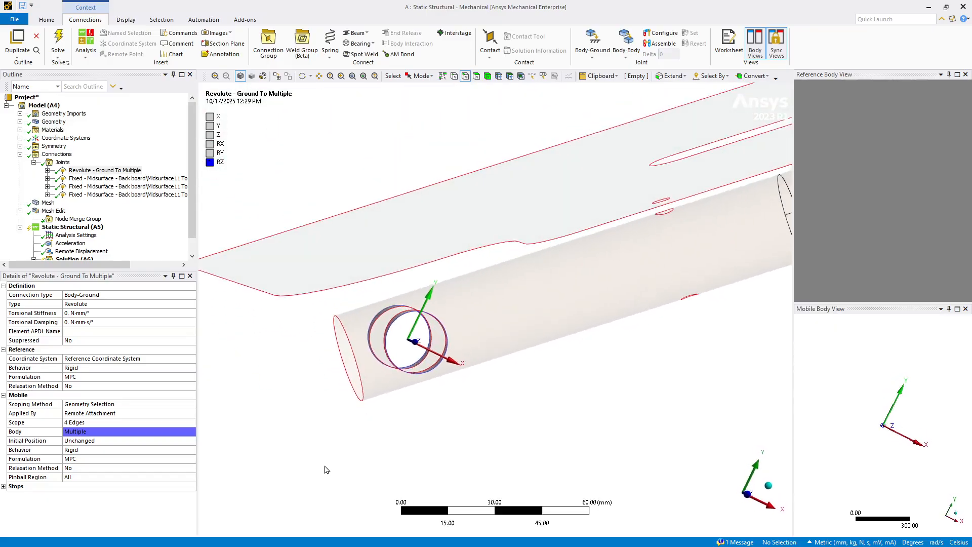
click(33, 163)
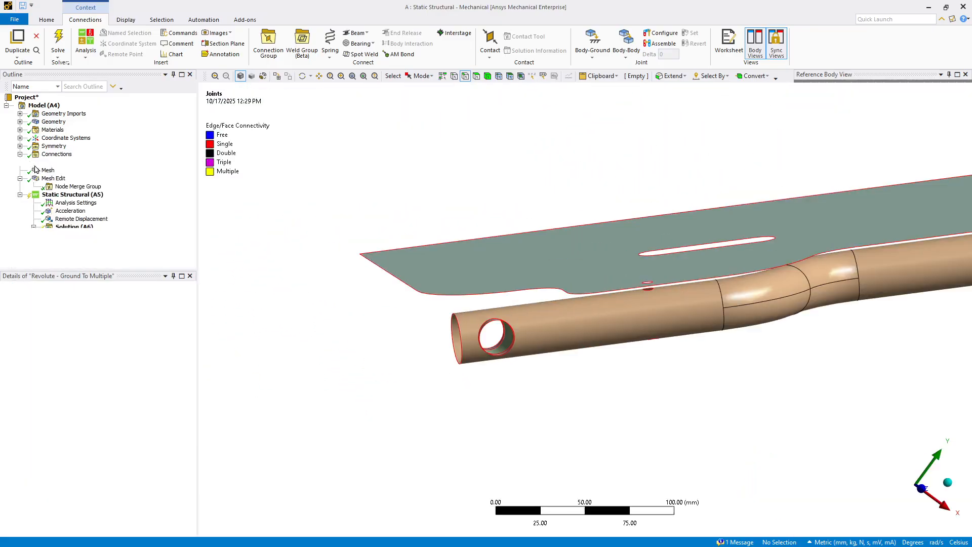
Step: Add a joint probe to the solution from the first fixed joint between the back board and the pipe
right_click(66, 228)
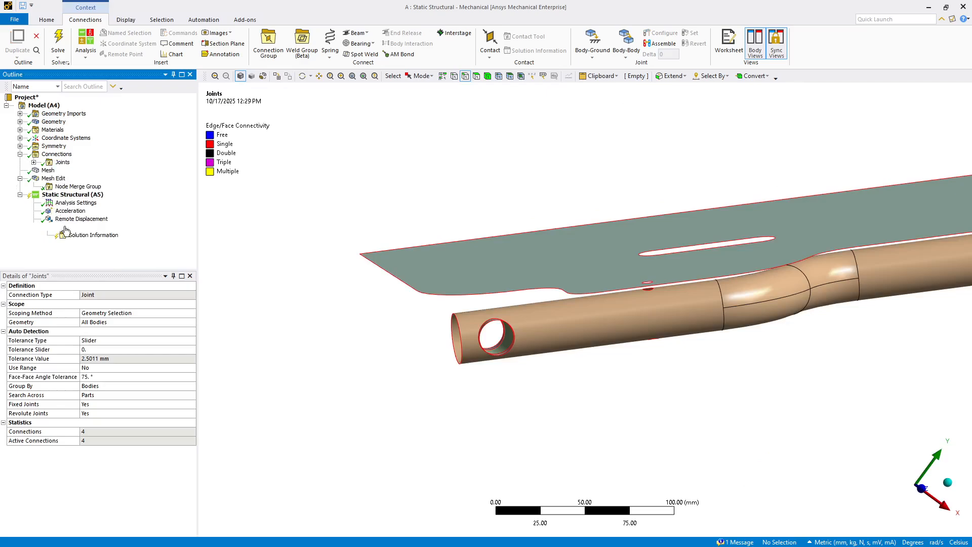
click(16, 232)
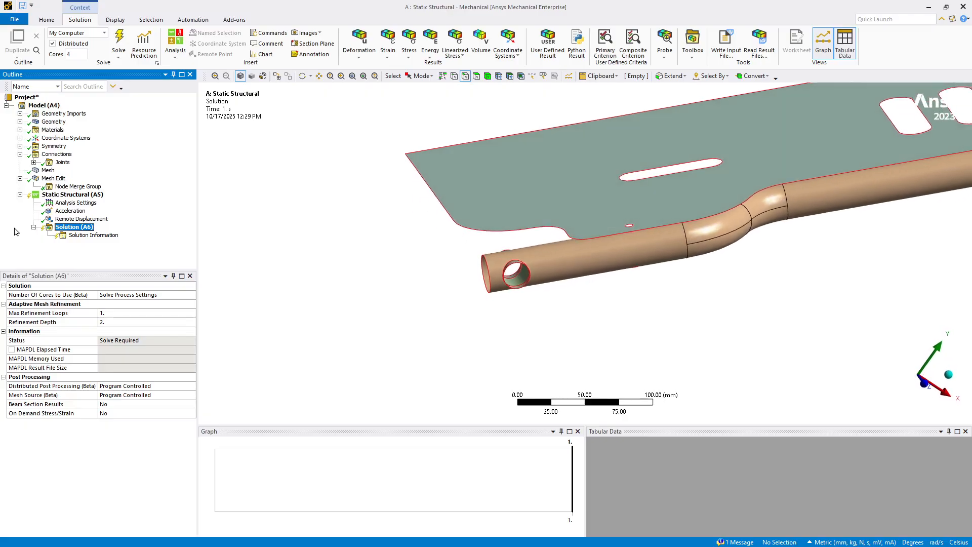
click(34, 163)
click(82, 178)
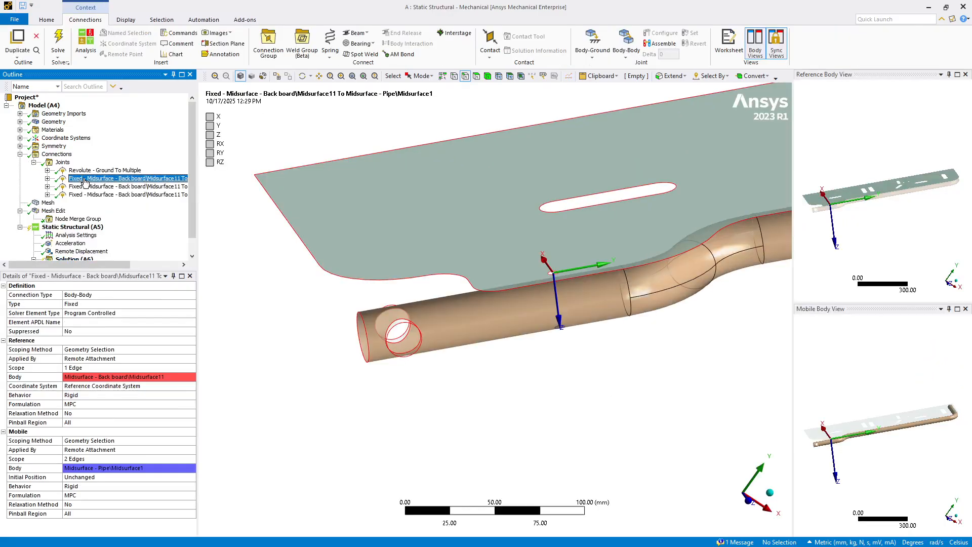
click(107, 272)
drag(107, 269, 107, 354)
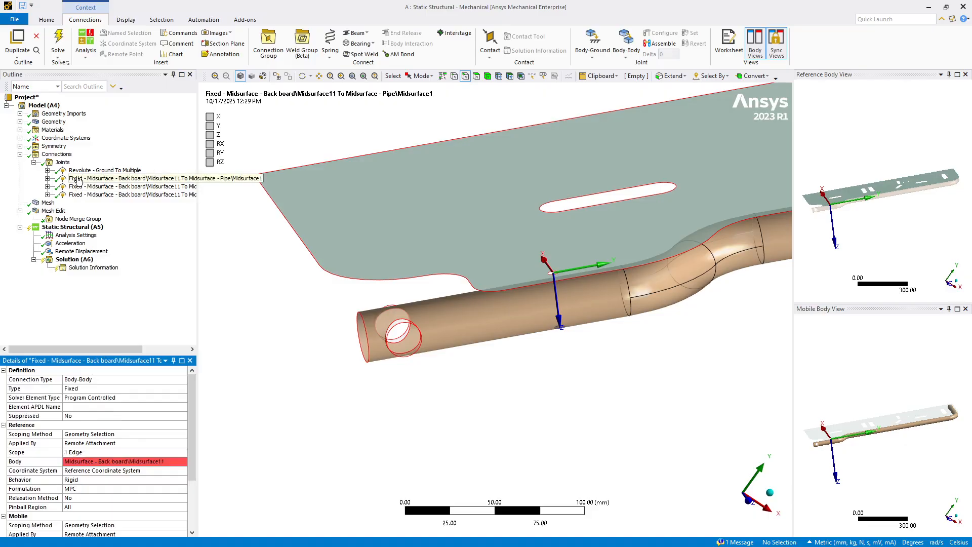
drag(78, 181, 76, 261)
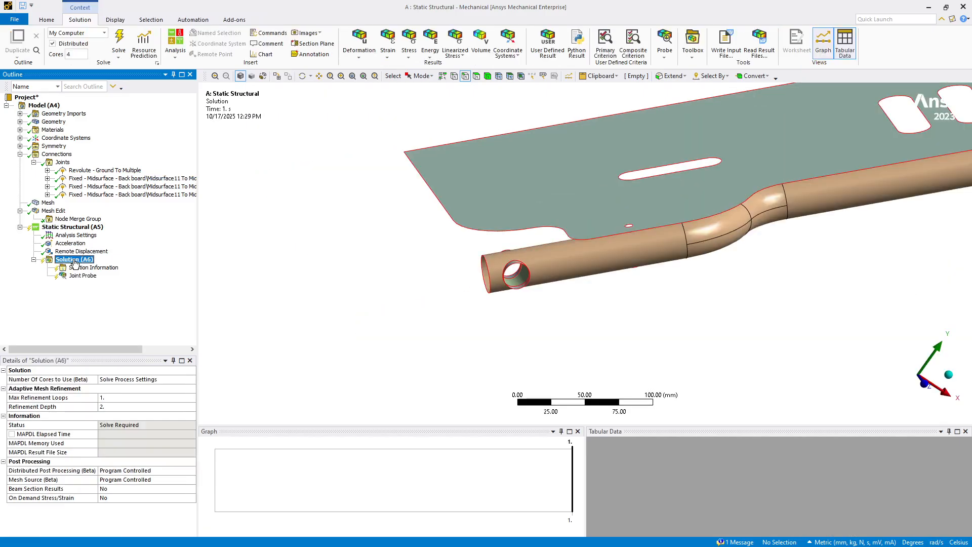
click(76, 278)
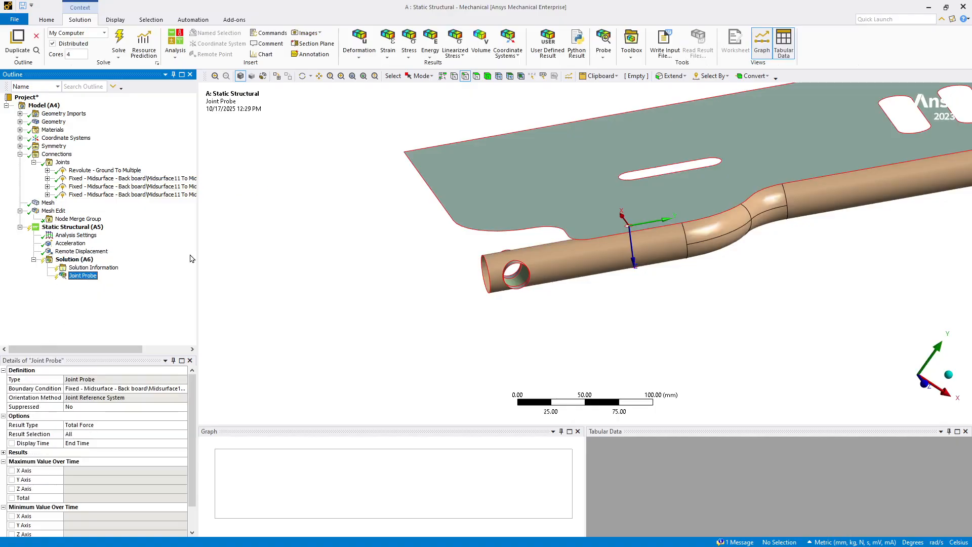
Step: Insert a directional deformation result for all bodies and set its orientation to the Y axis
click(76, 259)
right_click(76, 261)
mouse_move(152, 265)
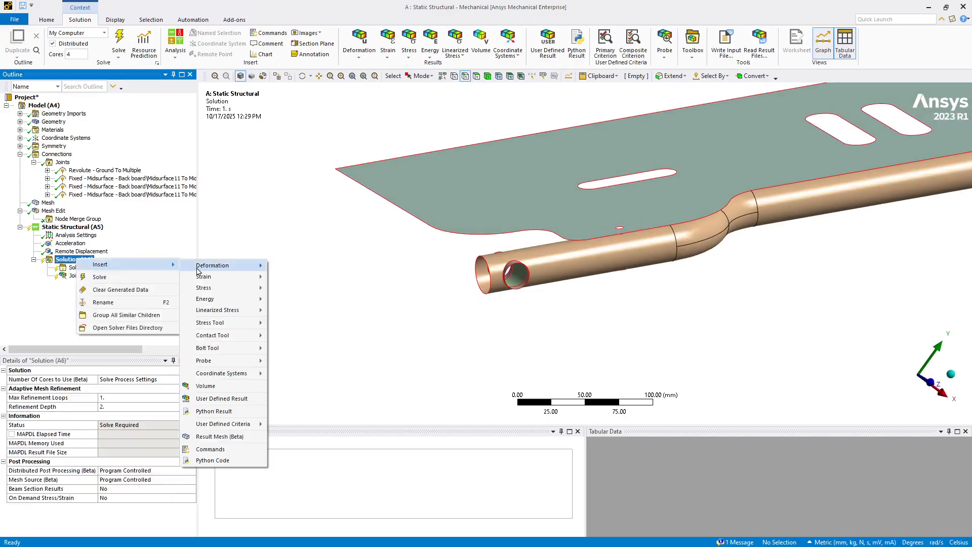
mouse_move(261, 265)
click(288, 278)
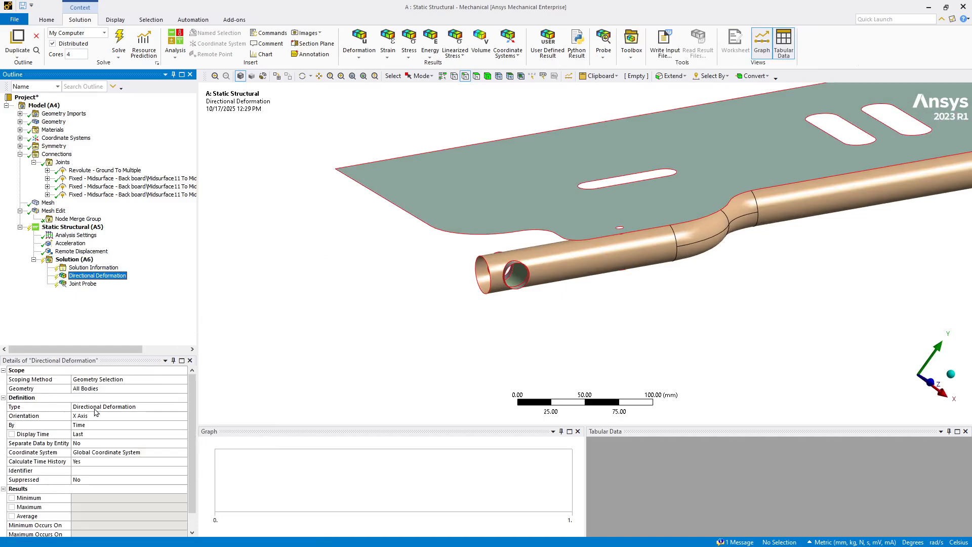
click(79, 417)
click(183, 416)
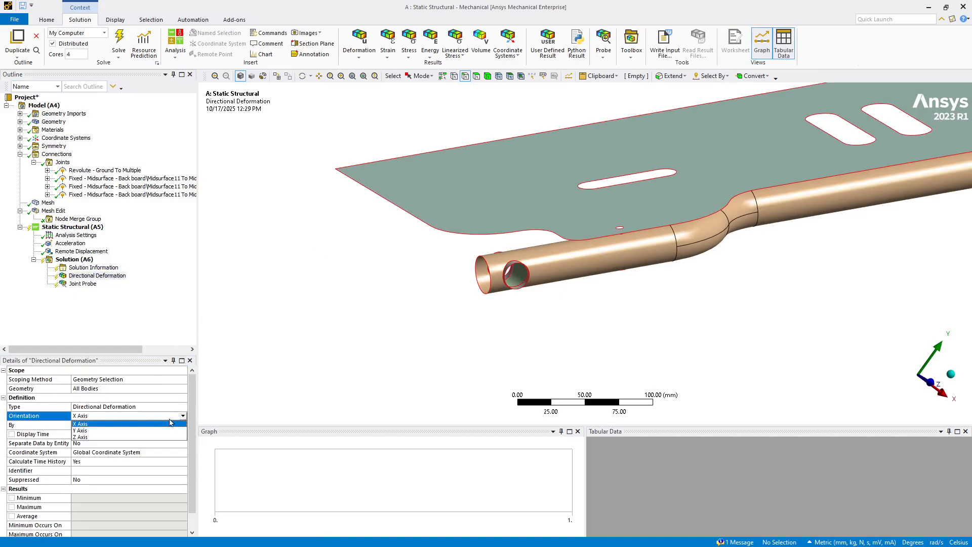
click(152, 432)
Step: Insert an equivalent (von-Mises) stress result and scope it to the back board body
click(90, 264)
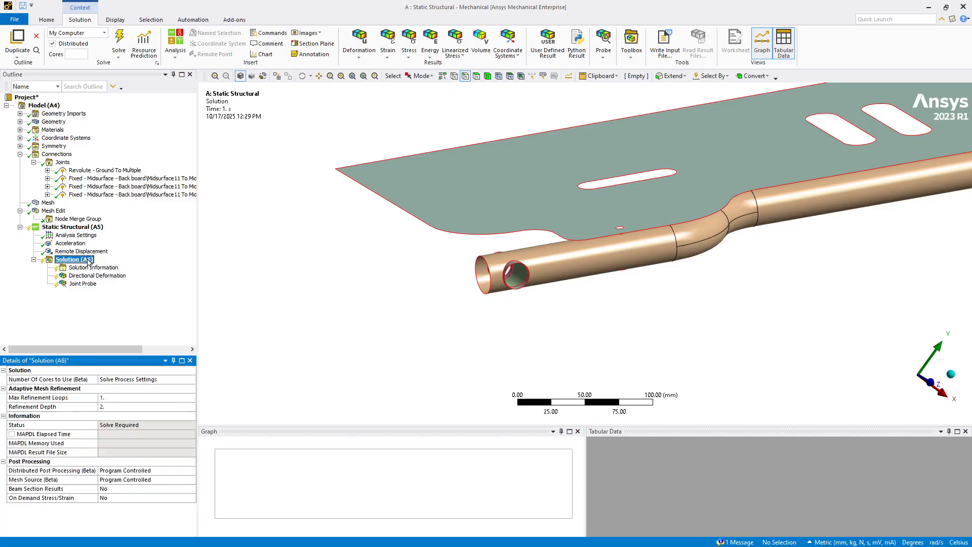
right_click(90, 263)
mouse_move(116, 264)
mouse_move(237, 292)
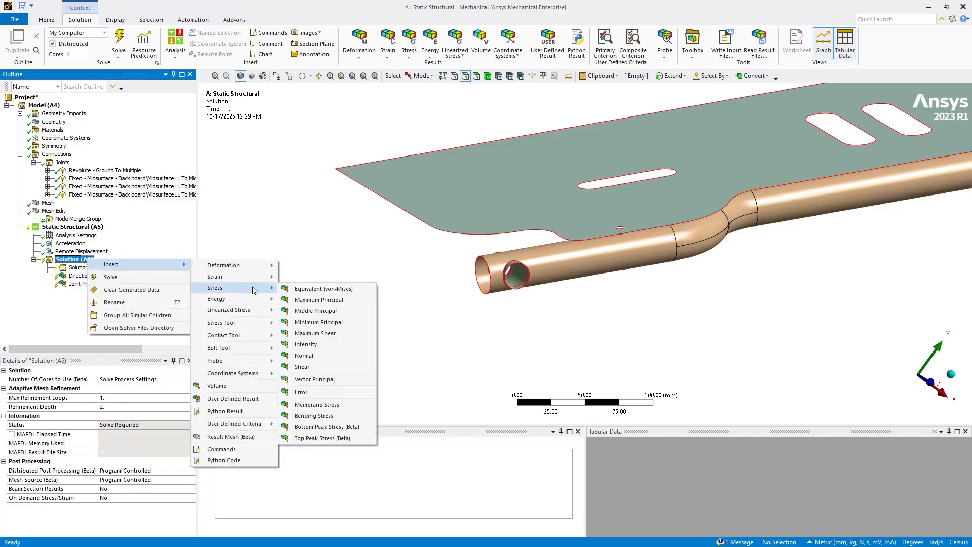
click(286, 289)
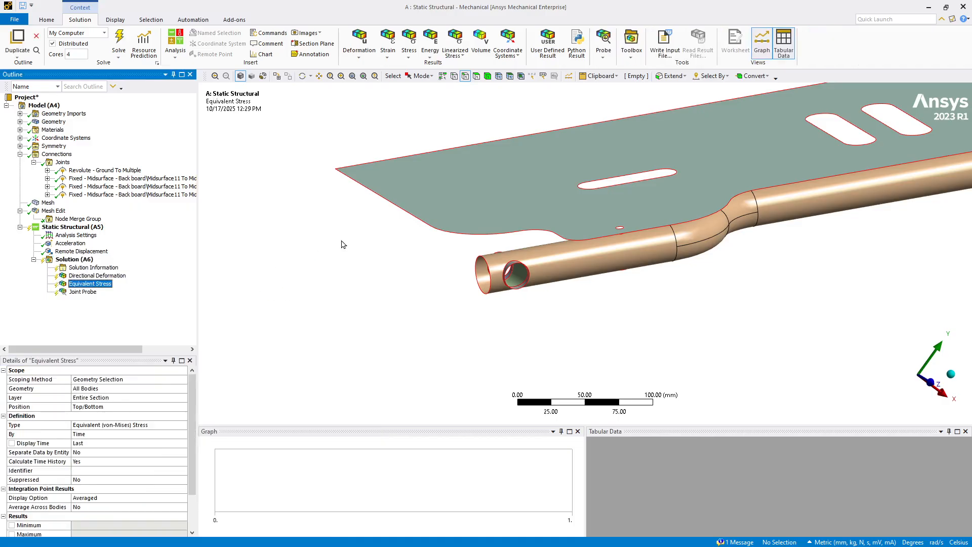
click(487, 76)
click(498, 161)
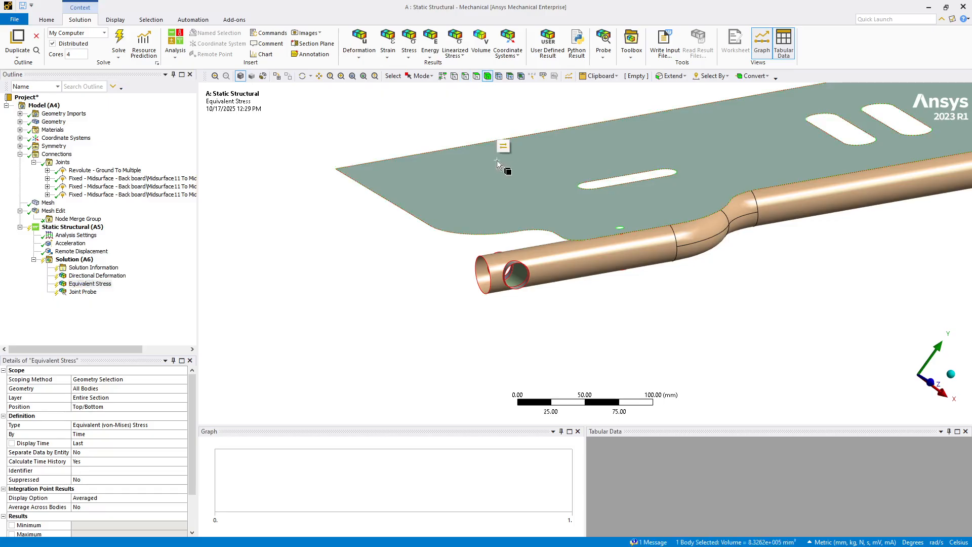
click(81, 389)
click(81, 389)
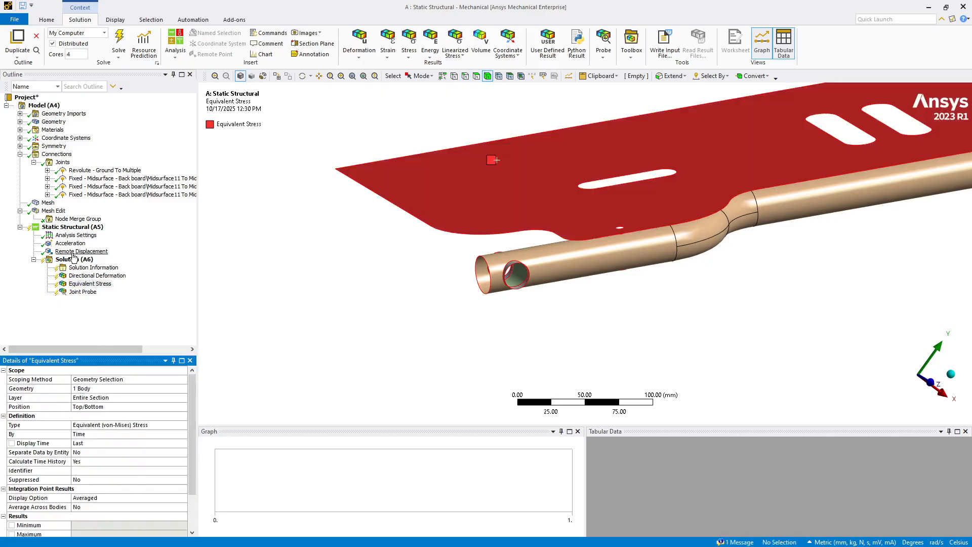
Step: Solve the static structural analysis and inspect the joint probe's total force vector at the fixed joint
right_click(71, 260)
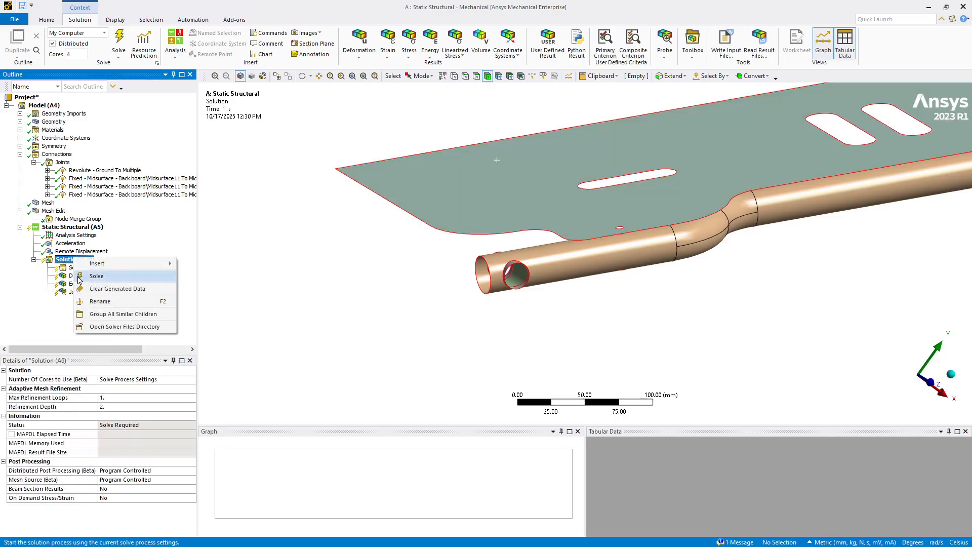
click(81, 276)
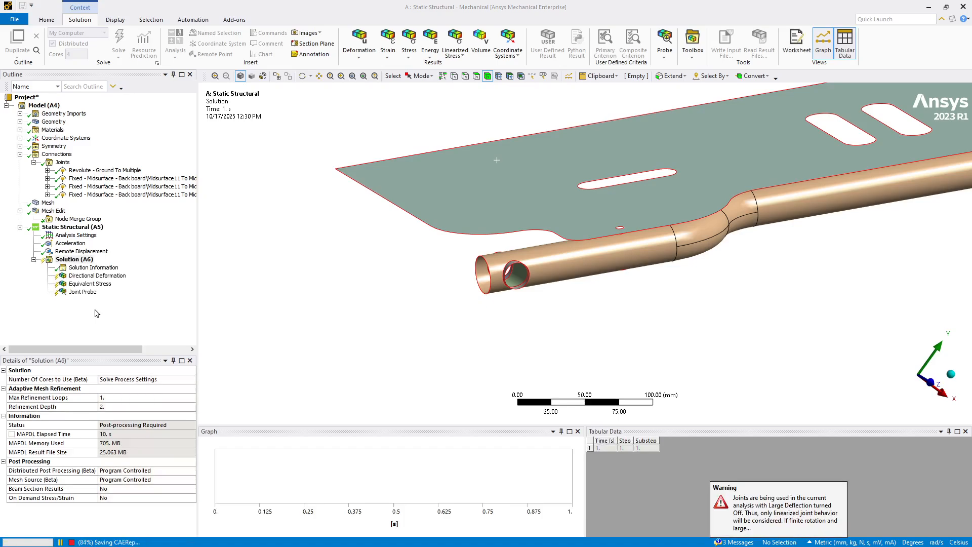
click(81, 292)
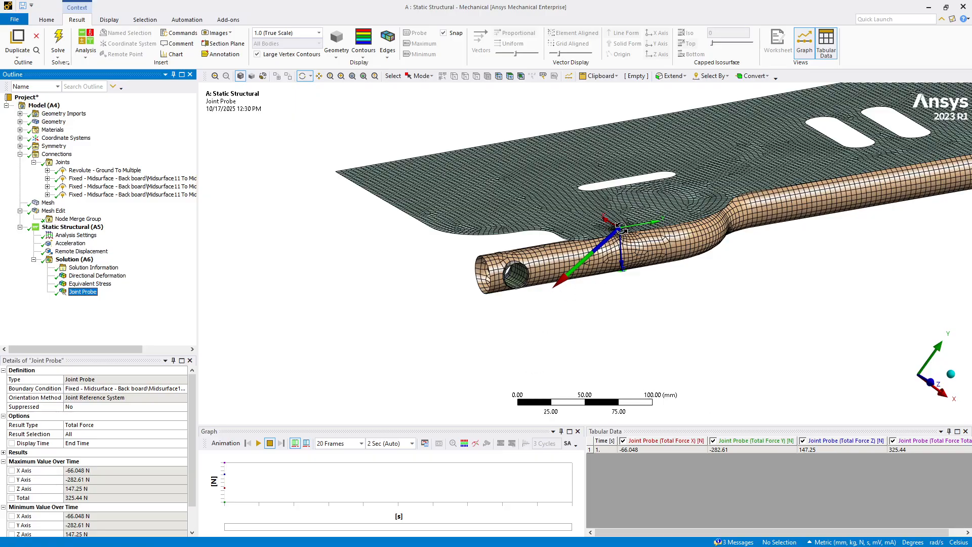
drag(561, 286, 532, 332)
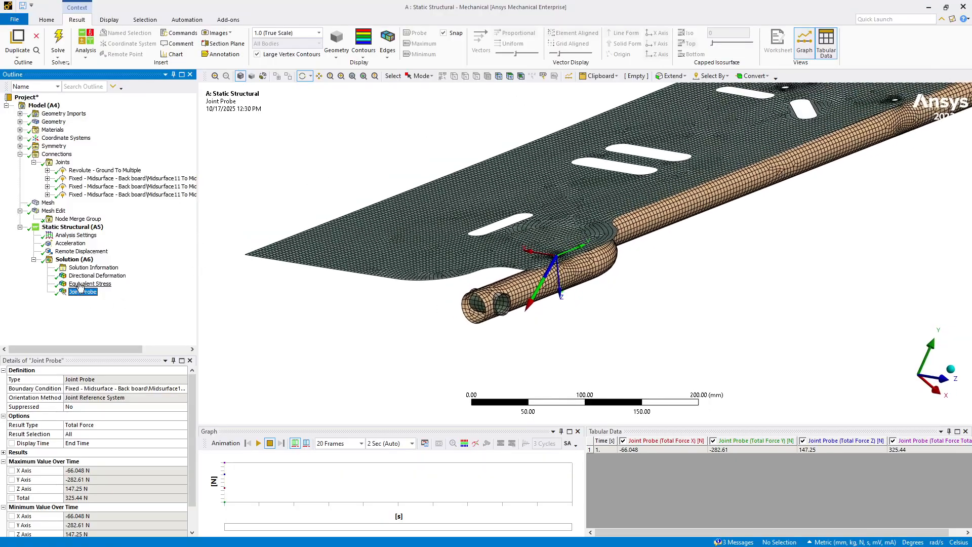
Step: Examine the back board's equivalent stress contours around the small joint hole near the pipe end
click(77, 284)
drag(334, 321, 329, 304)
middle_drag(330, 304, 437, 256)
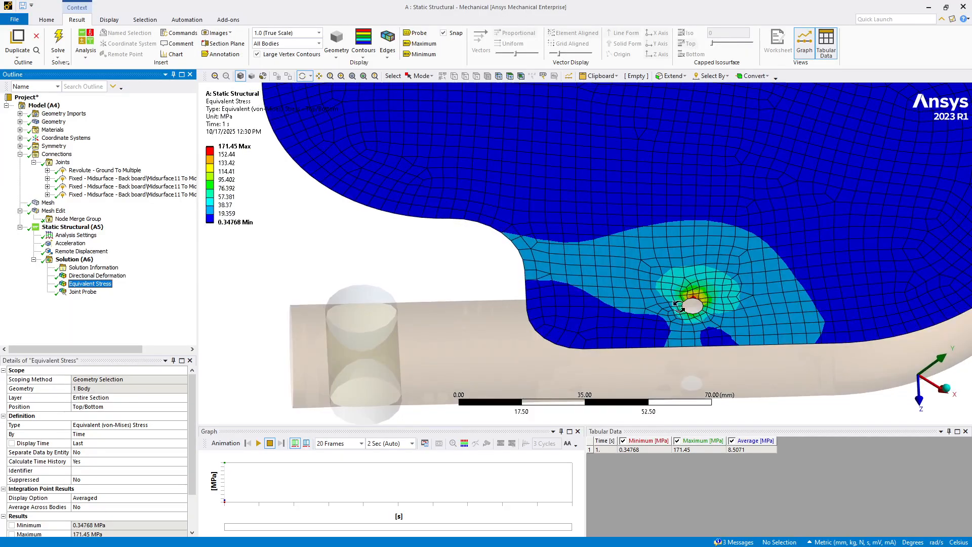
middle_drag(688, 308, 616, 236)
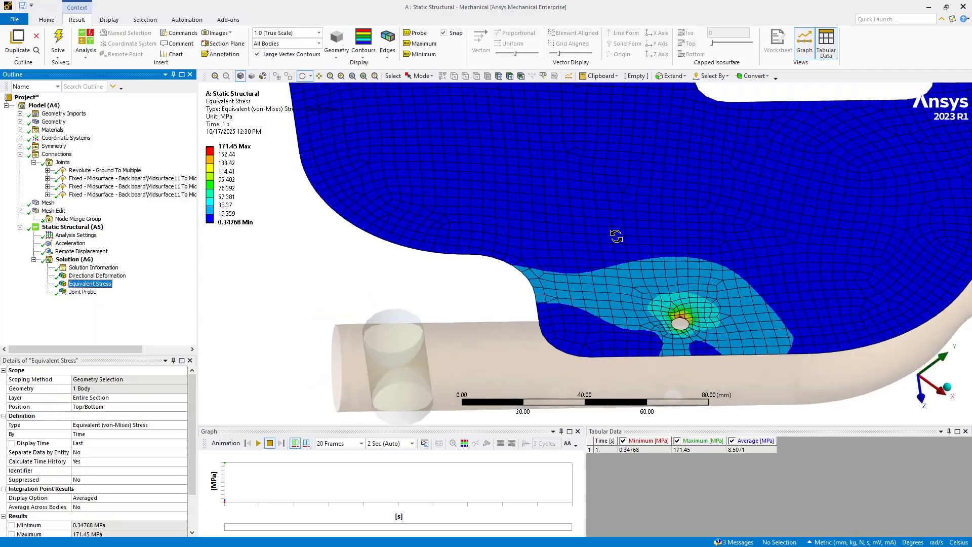
scroll(616, 237, down, 5)
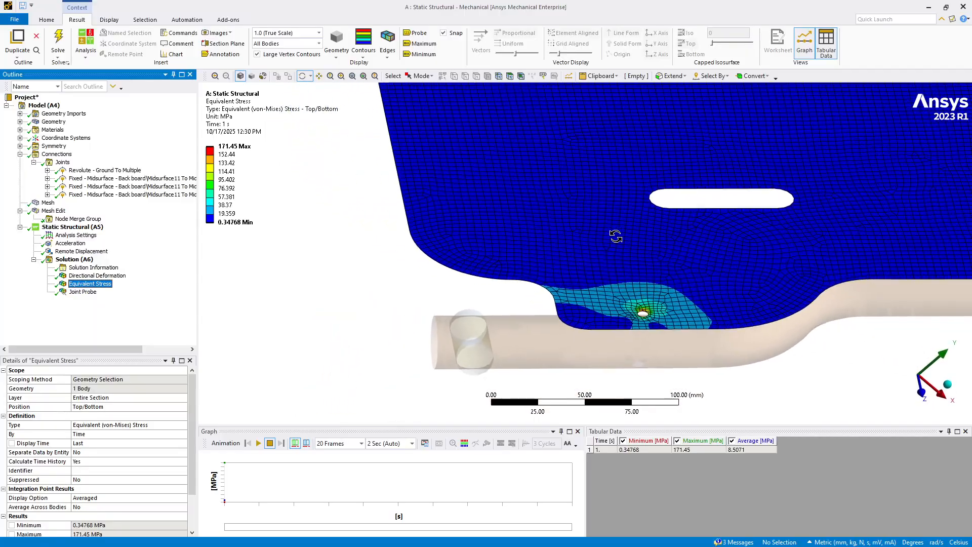
Step: Display the Y-axis directional deformation with the deformation scale set to 16 (0.5x Auto) and inspect the pipe end
click(84, 276)
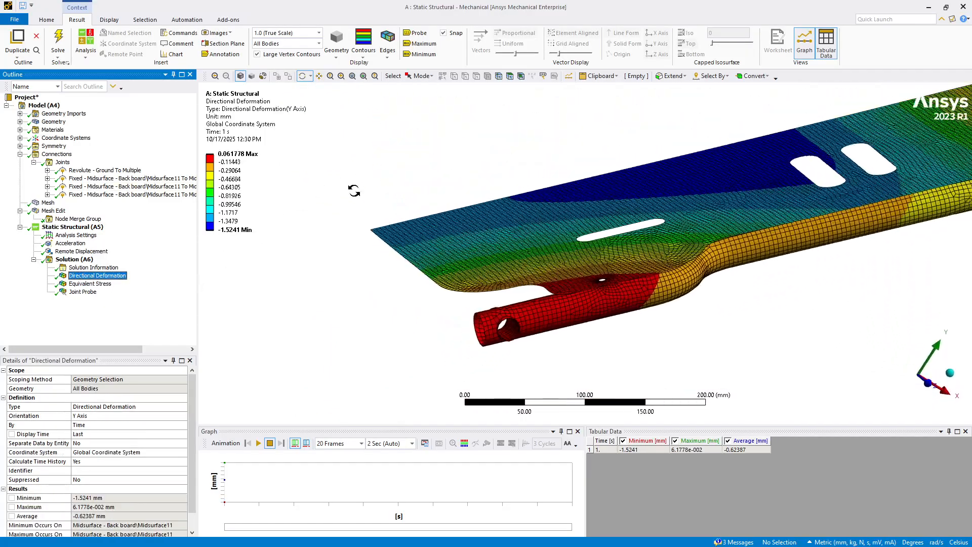
click(318, 33)
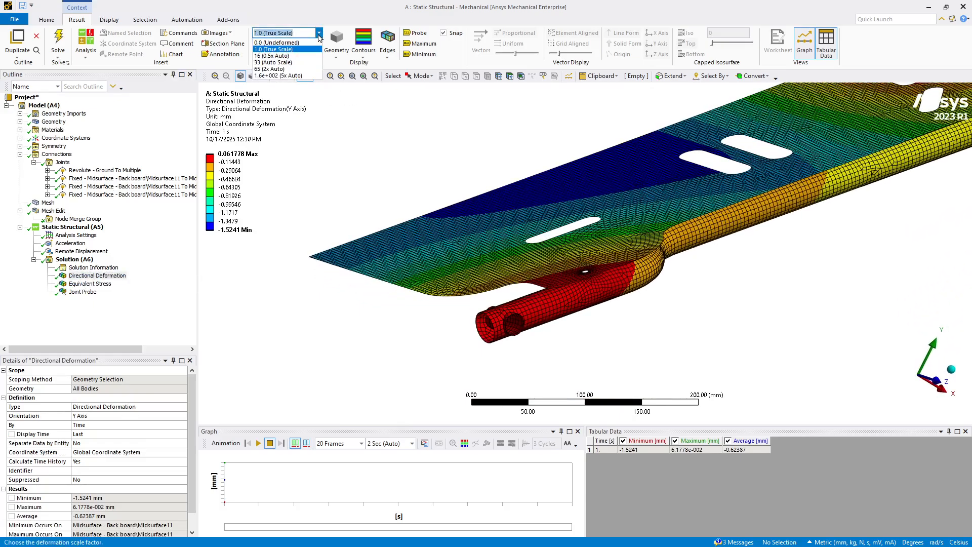
click(272, 56)
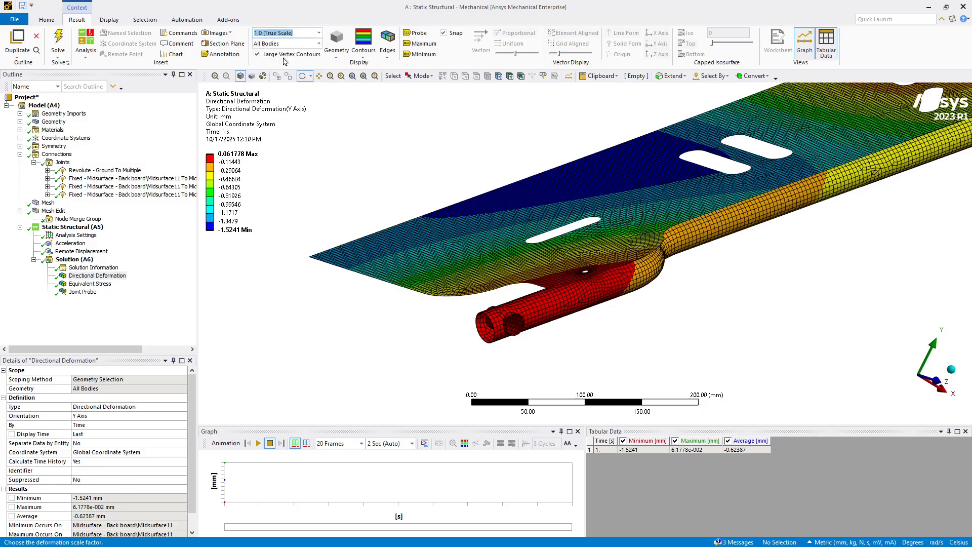
drag(346, 136, 597, 301)
scroll(497, 251, up, 3)
scroll(597, 301, up, 5)
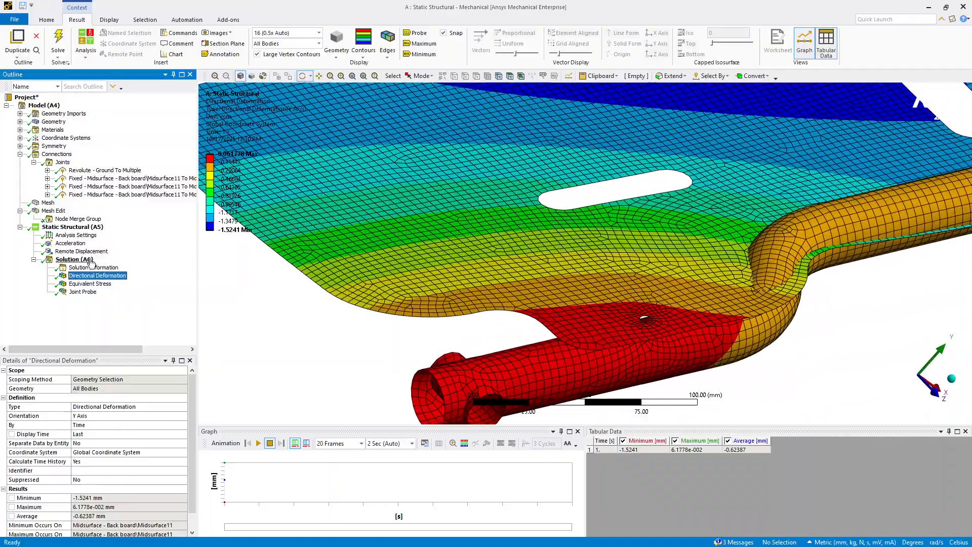
Step: Examine the equivalent stress on the exaggerated deformed back board, around the joint hole and across the plate
click(81, 287)
scroll(532, 350, up, 2)
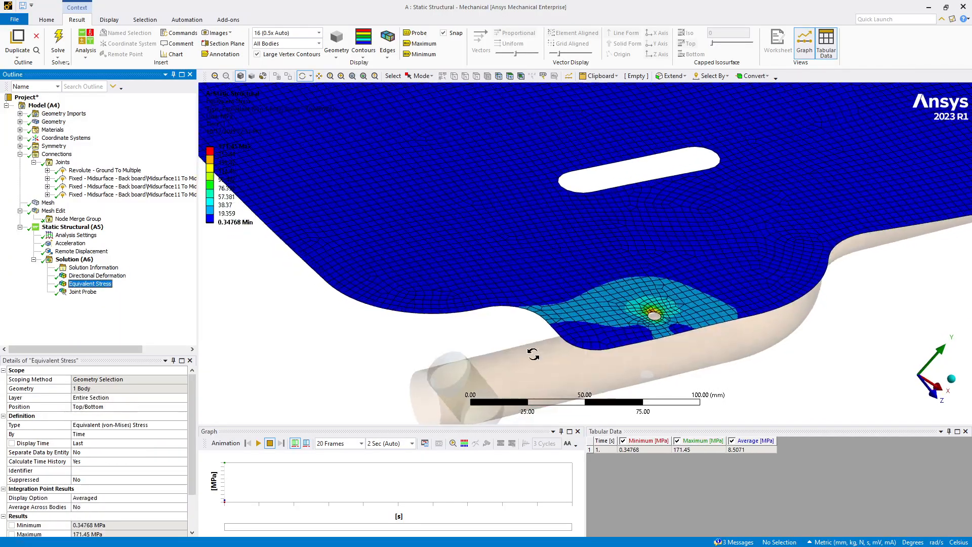
drag(729, 294, 668, 349)
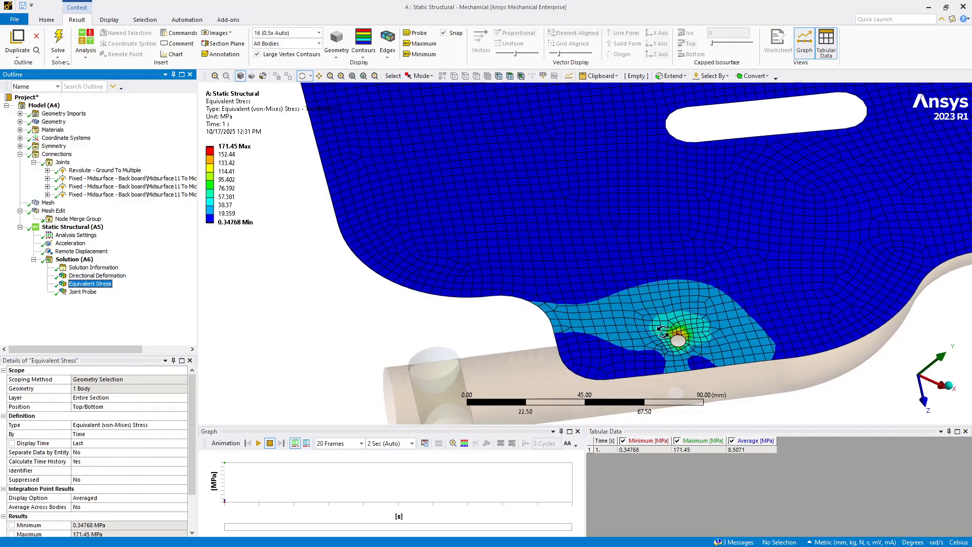
drag(669, 335, 338, 340)
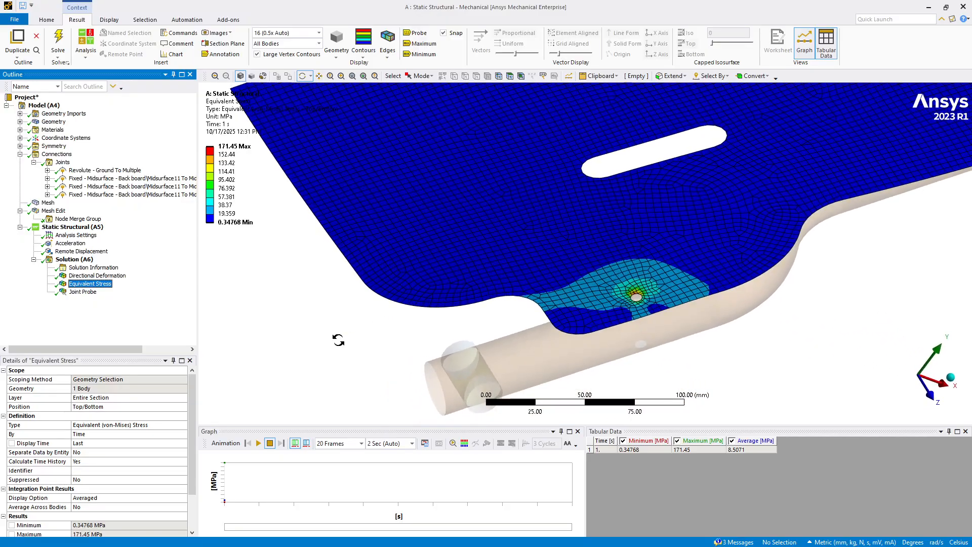
scroll(325, 355, up, 1)
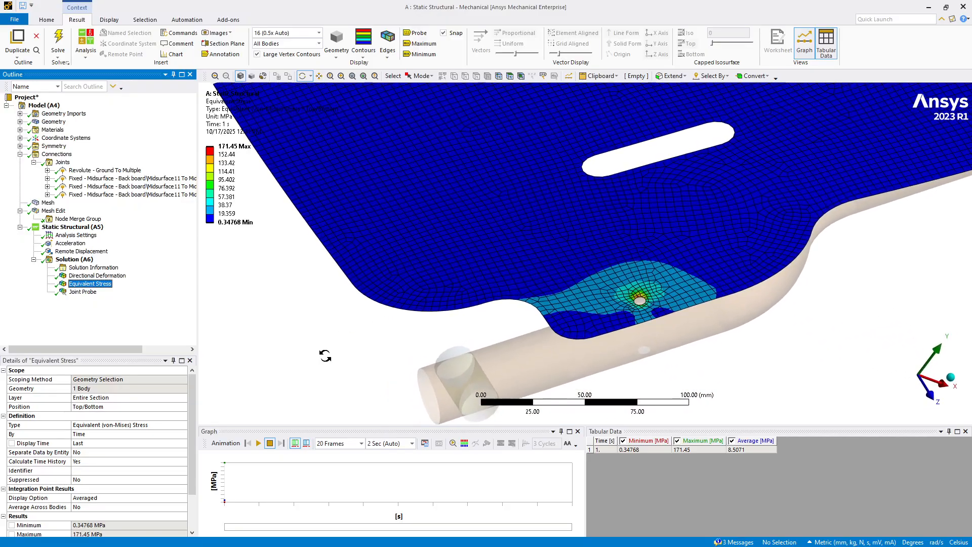
scroll(325, 355, down, 3)
middle_drag(325, 355, 325, 355)
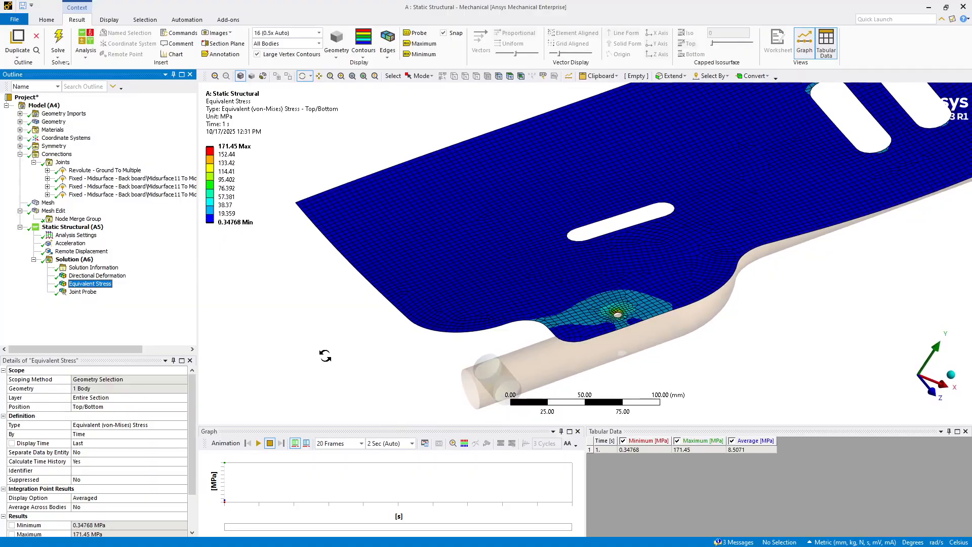
drag(345, 270, 601, 99)
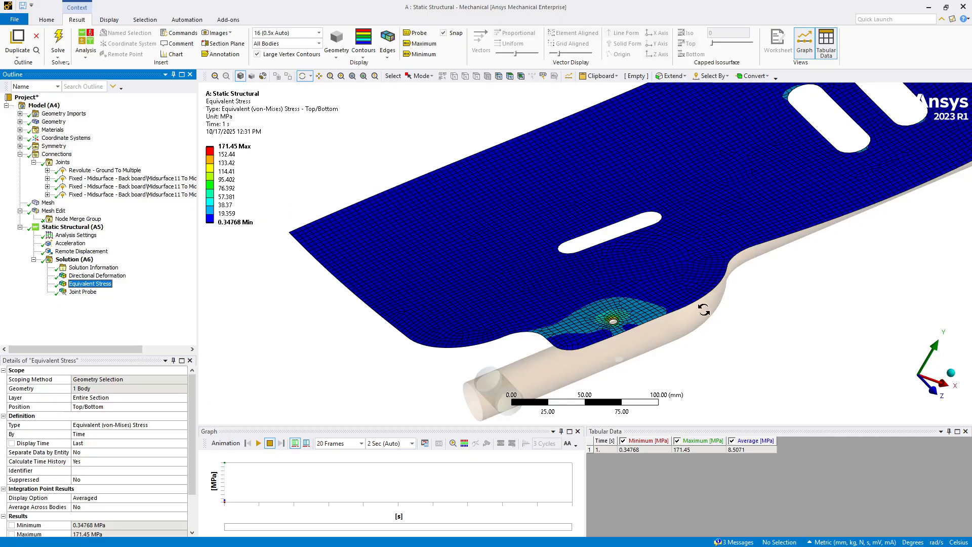